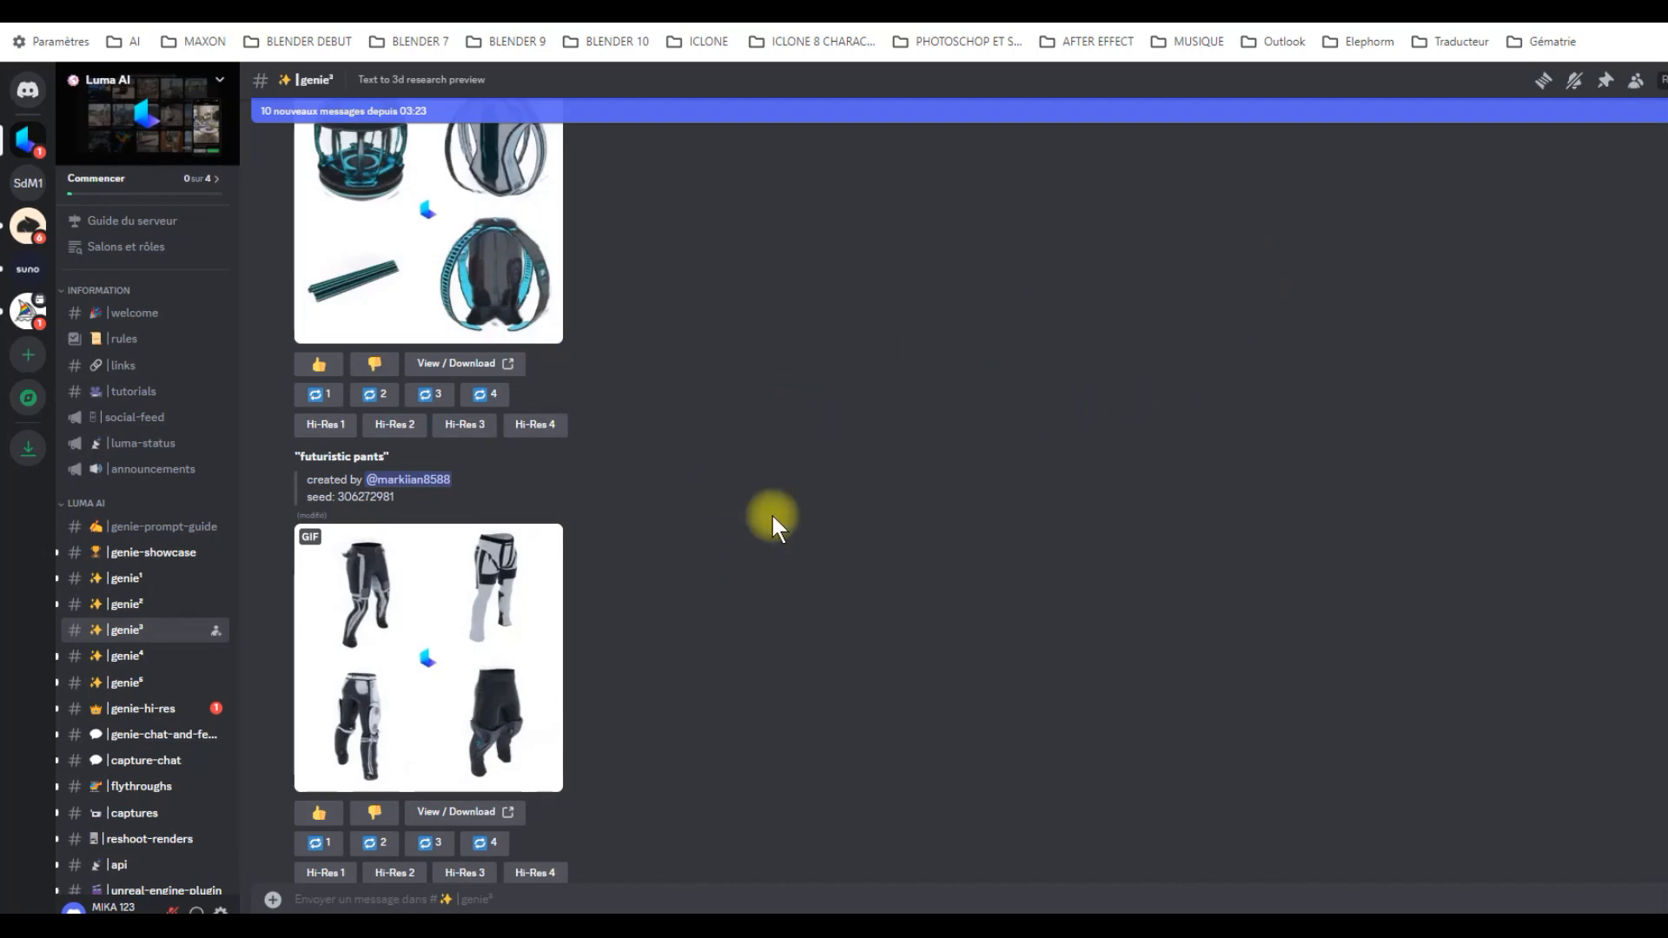
Step: Browse the genie³ channel's generated 3D models, from the futuristic clothing and cartoon girl back to the older aquarium and scarab posts
scroll(785, 541, "down", 6)
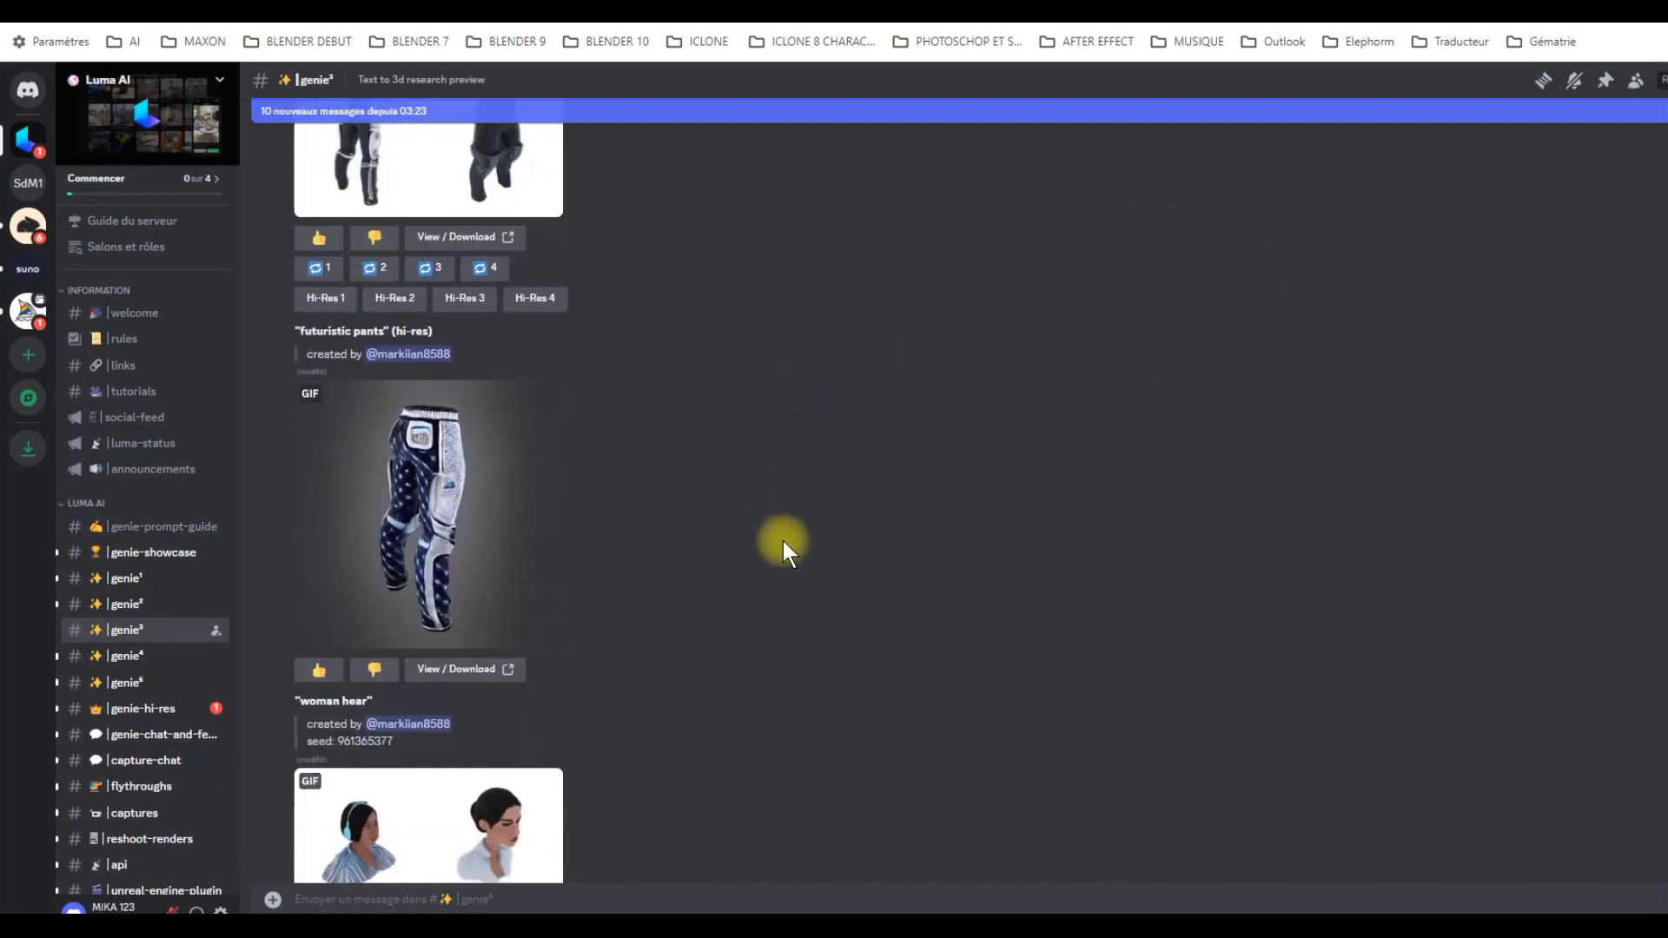
scroll(783, 541, "down", 8)
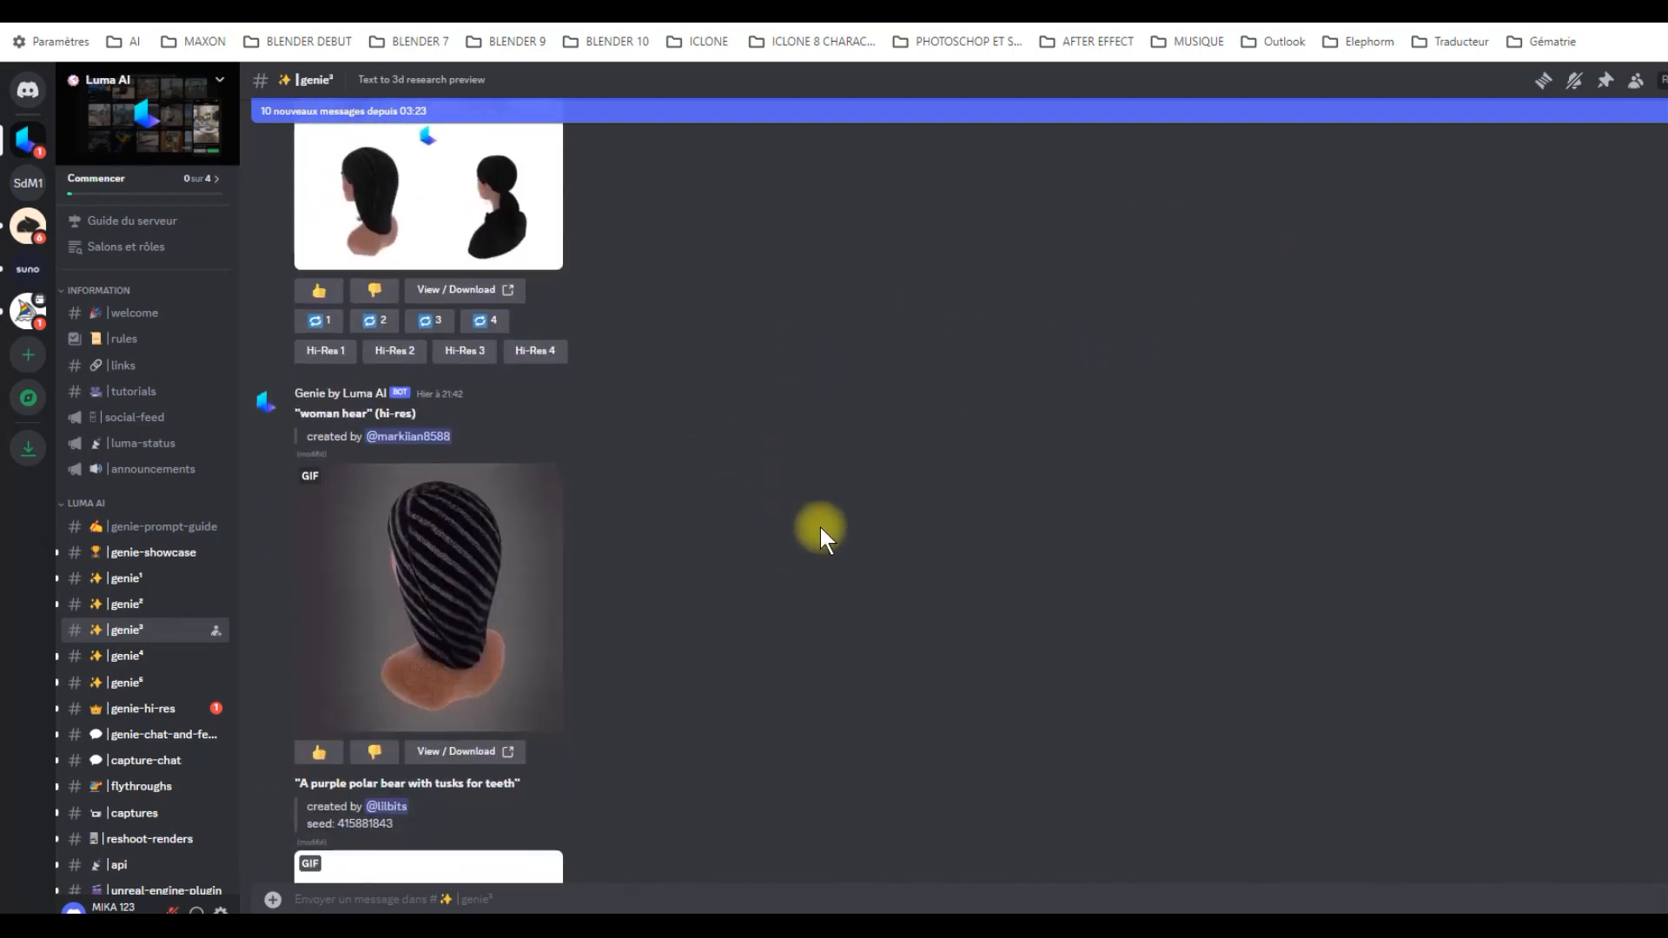
scroll(940, 467, "down", 8)
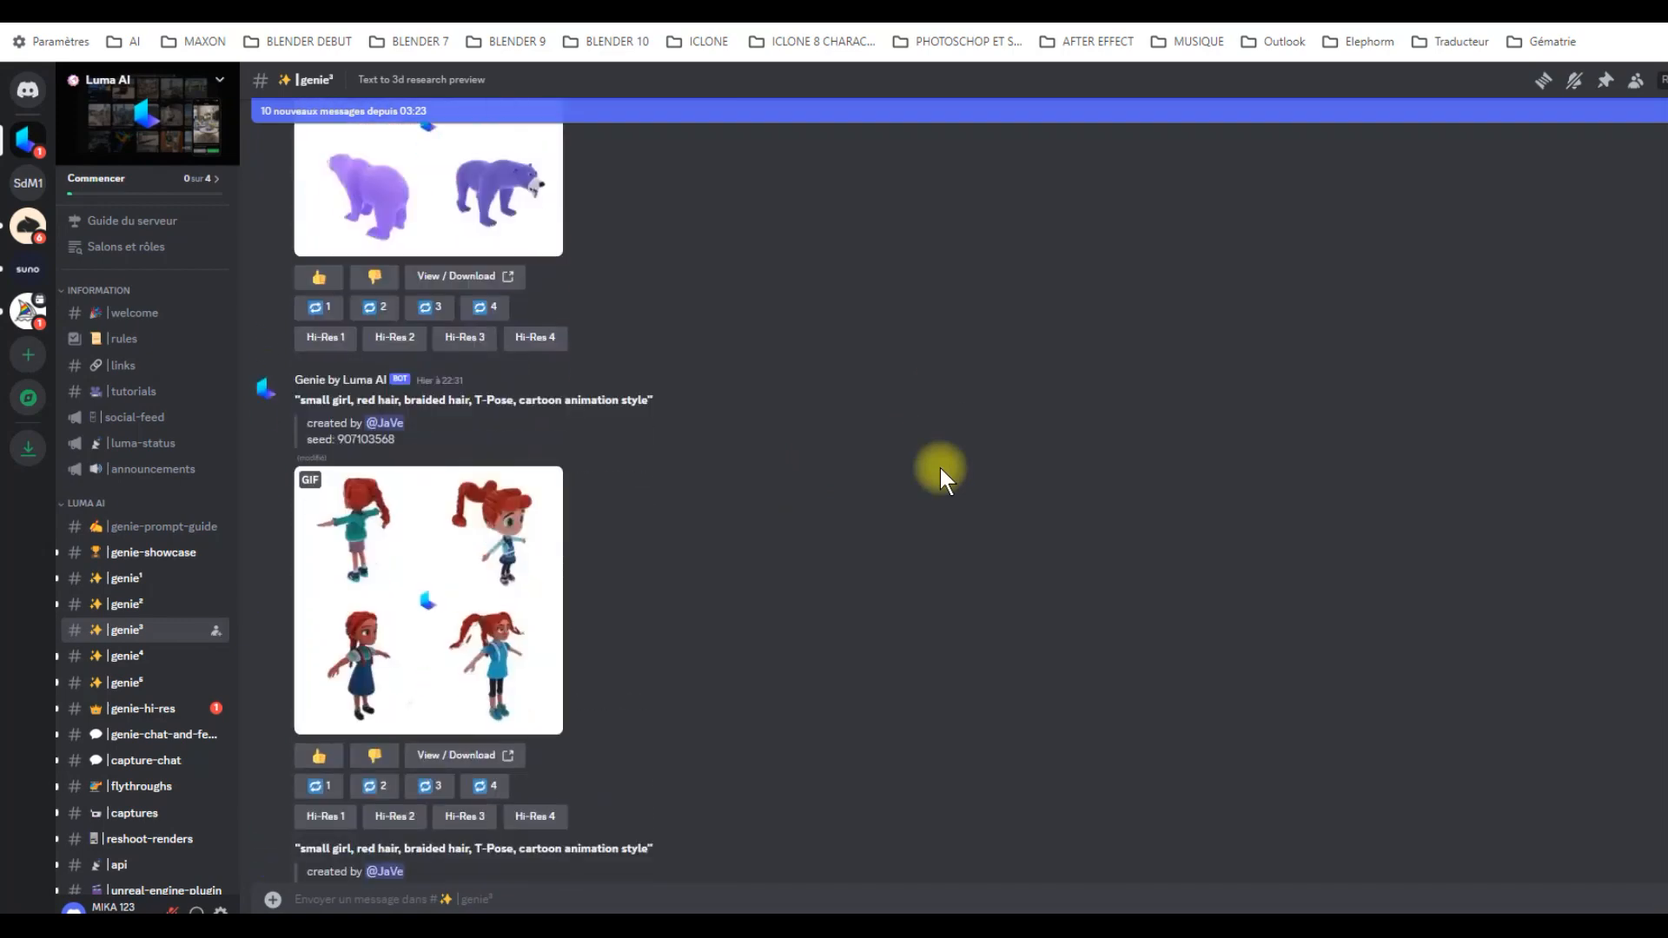
scroll(938, 511, "up", 15)
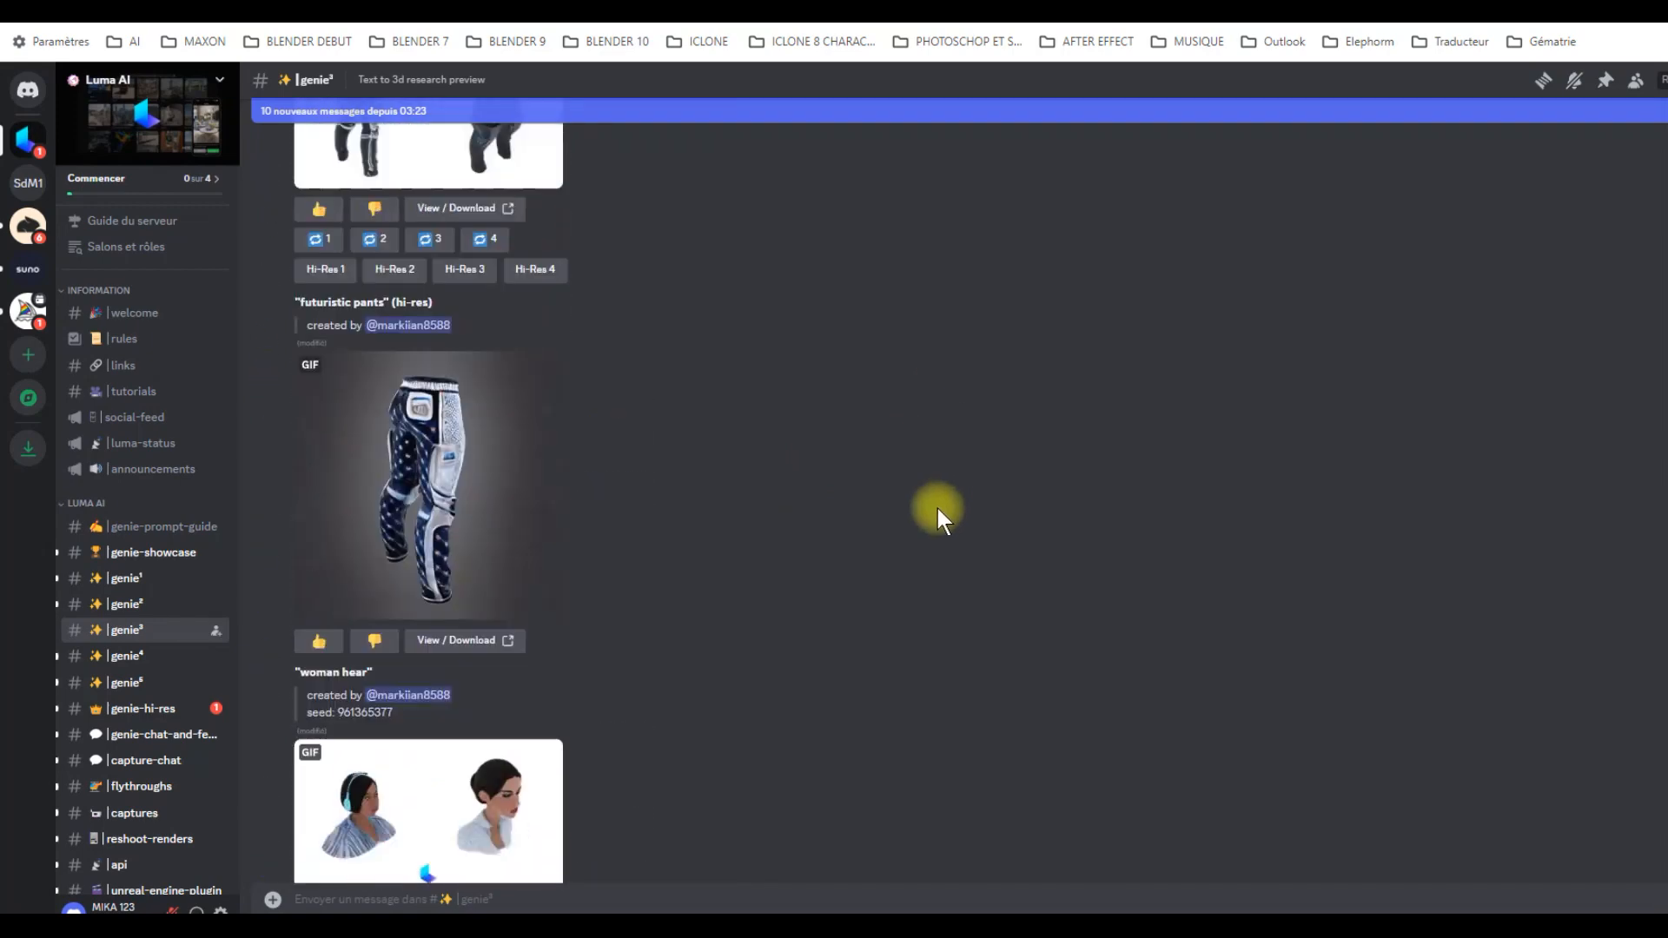
scroll(937, 510, "up", 10)
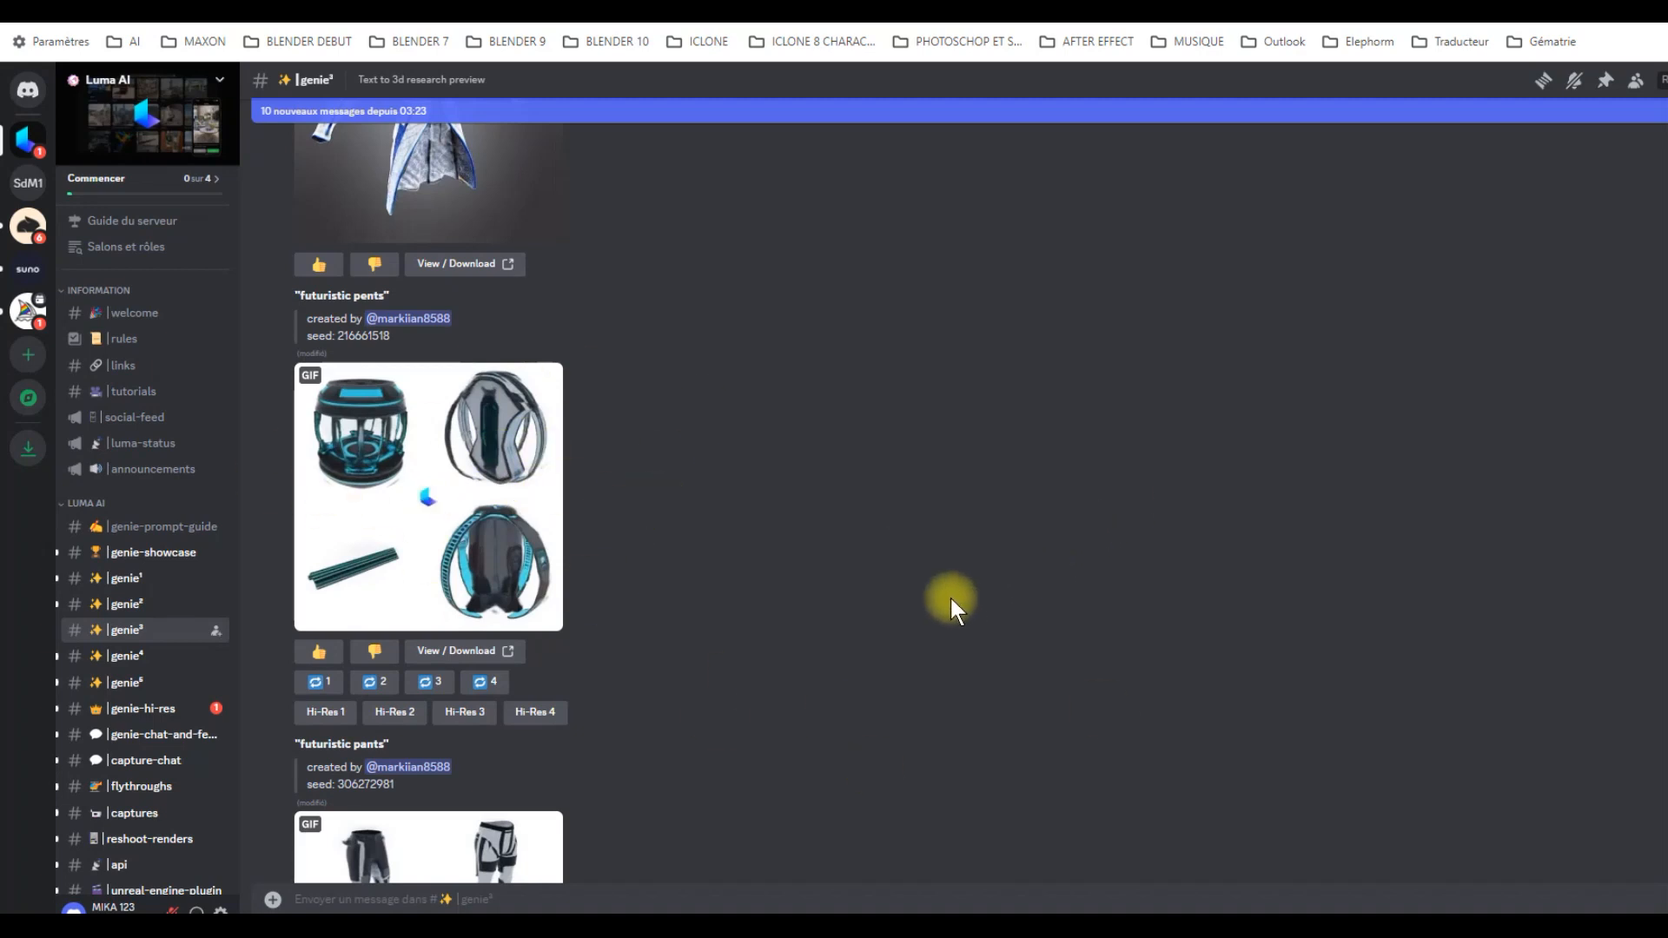
scroll(950, 598, "up", 10)
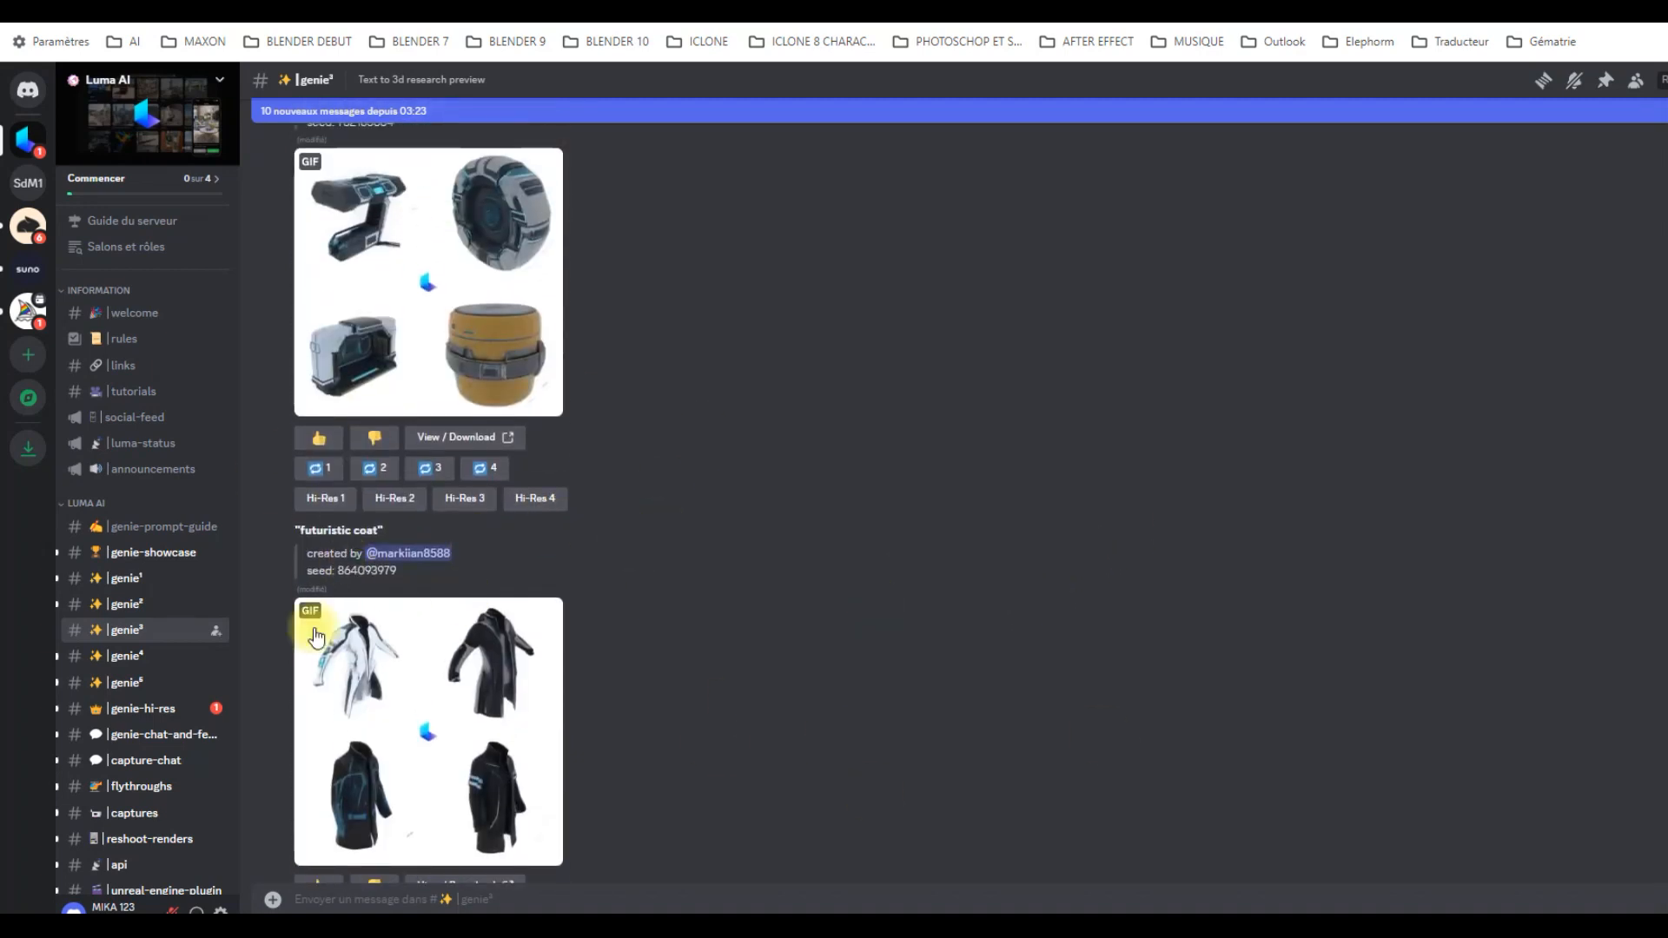
scroll(829, 595, "up", 1)
scroll(829, 595, "up", 15)
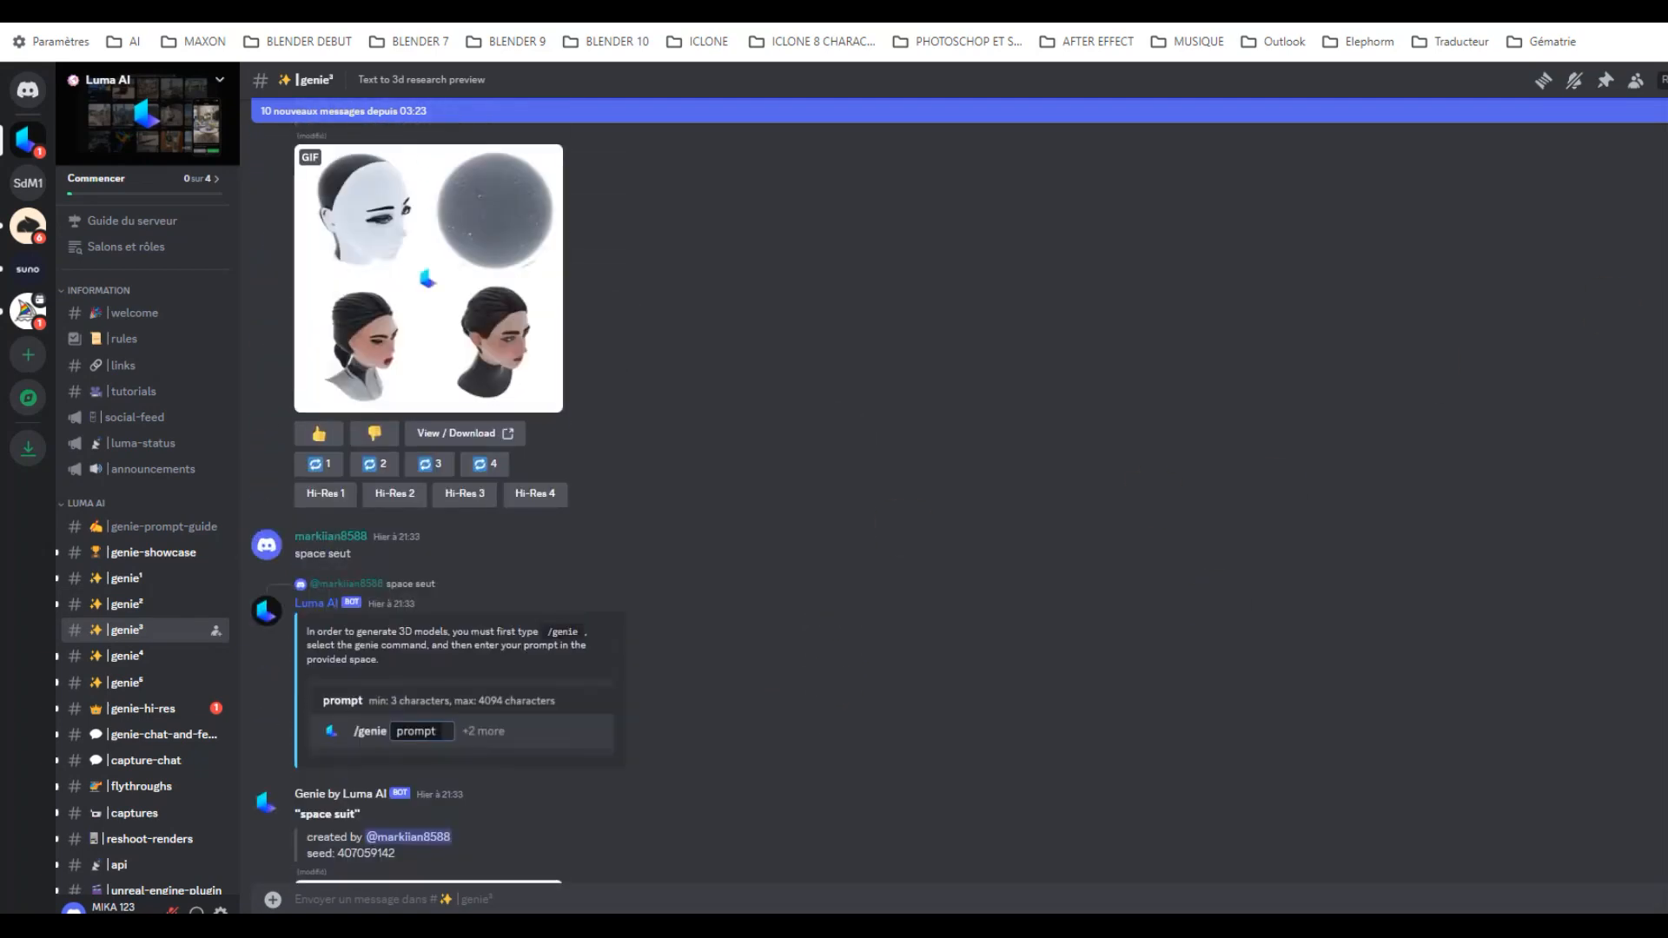
scroll(836, 483, "up", 12)
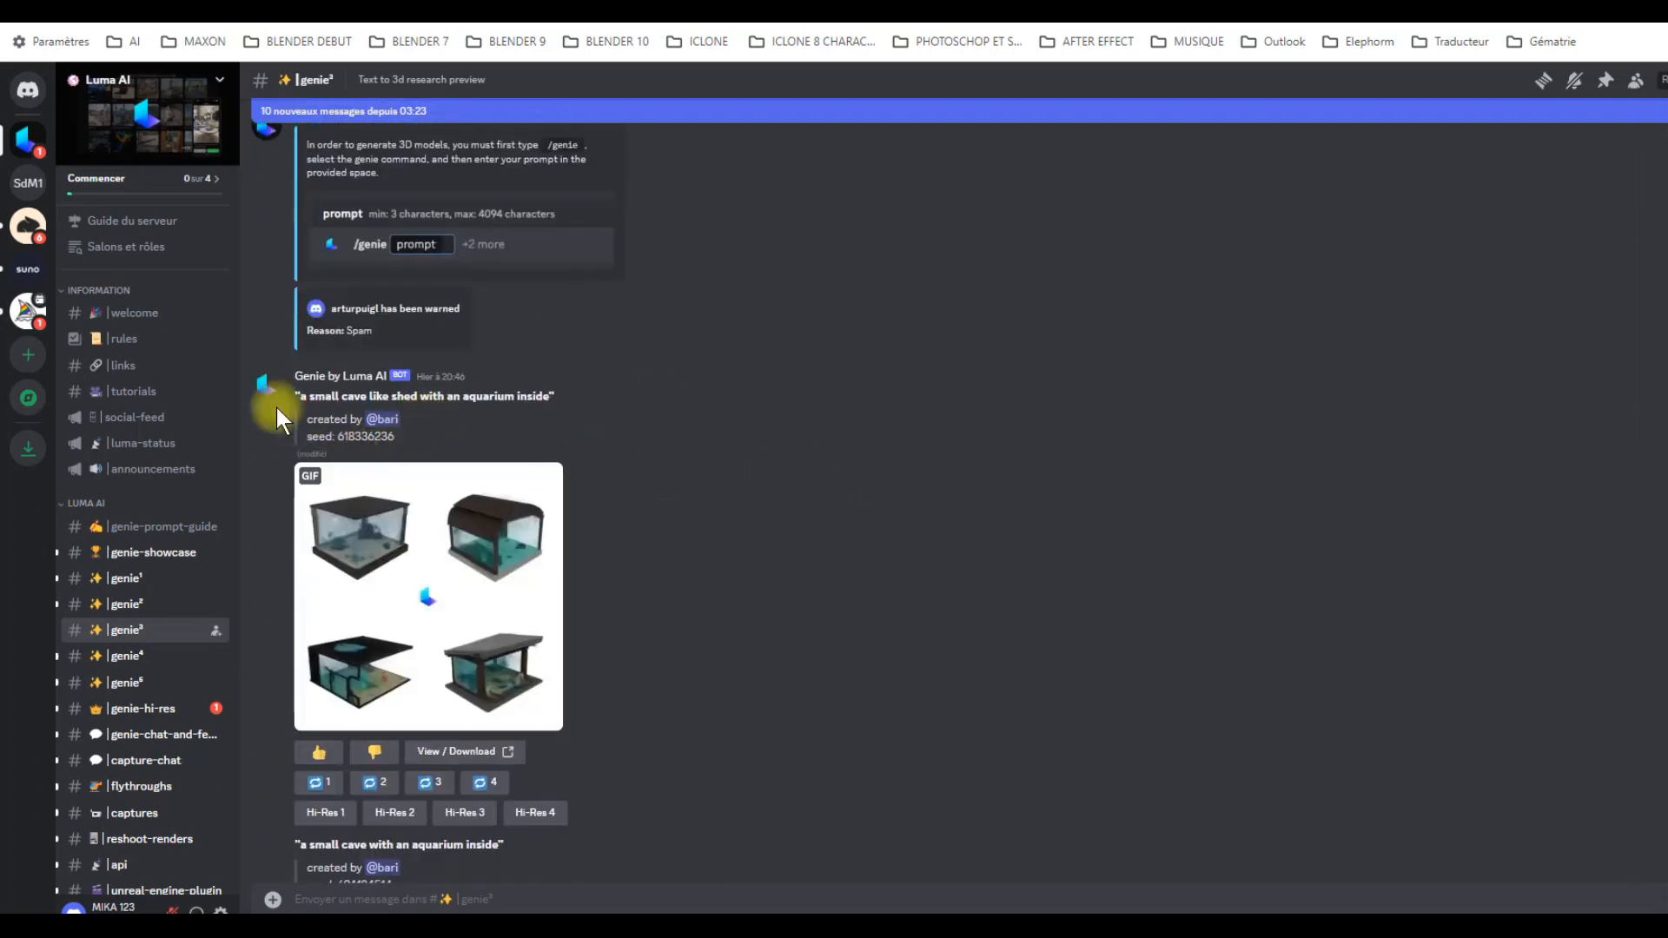
scroll(885, 515, "up", 10)
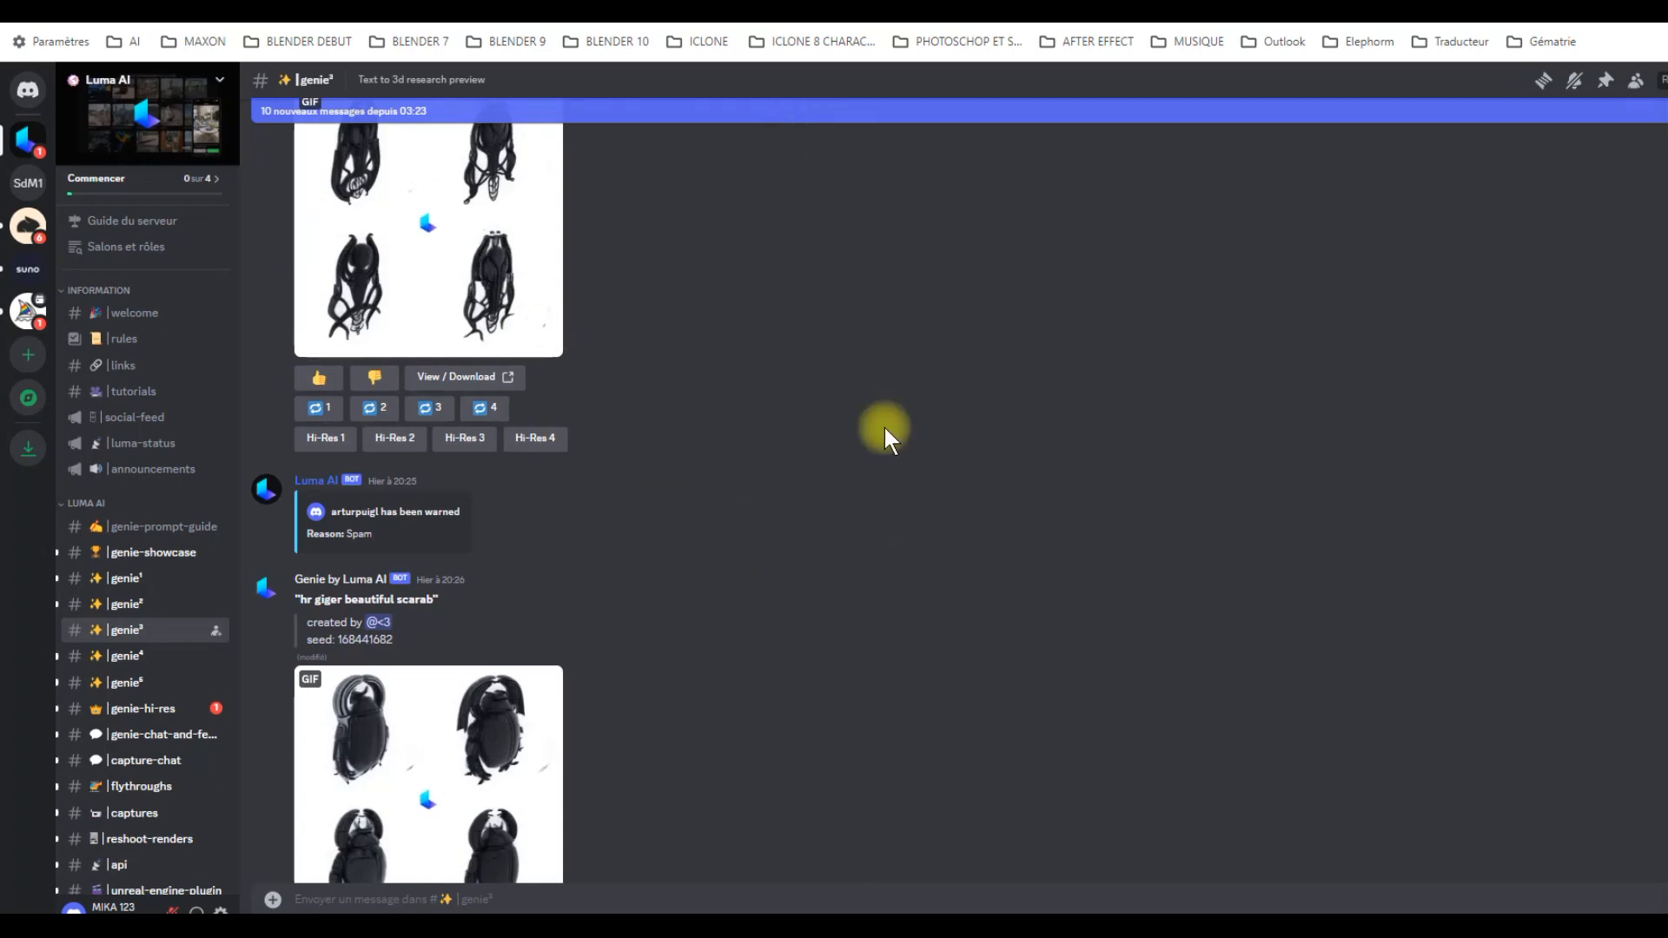
Step: Examine the futuristic coat and futuristic pants generations, comparing their four-variant previews with the hi-res versions
scroll(885, 429, "down", 20)
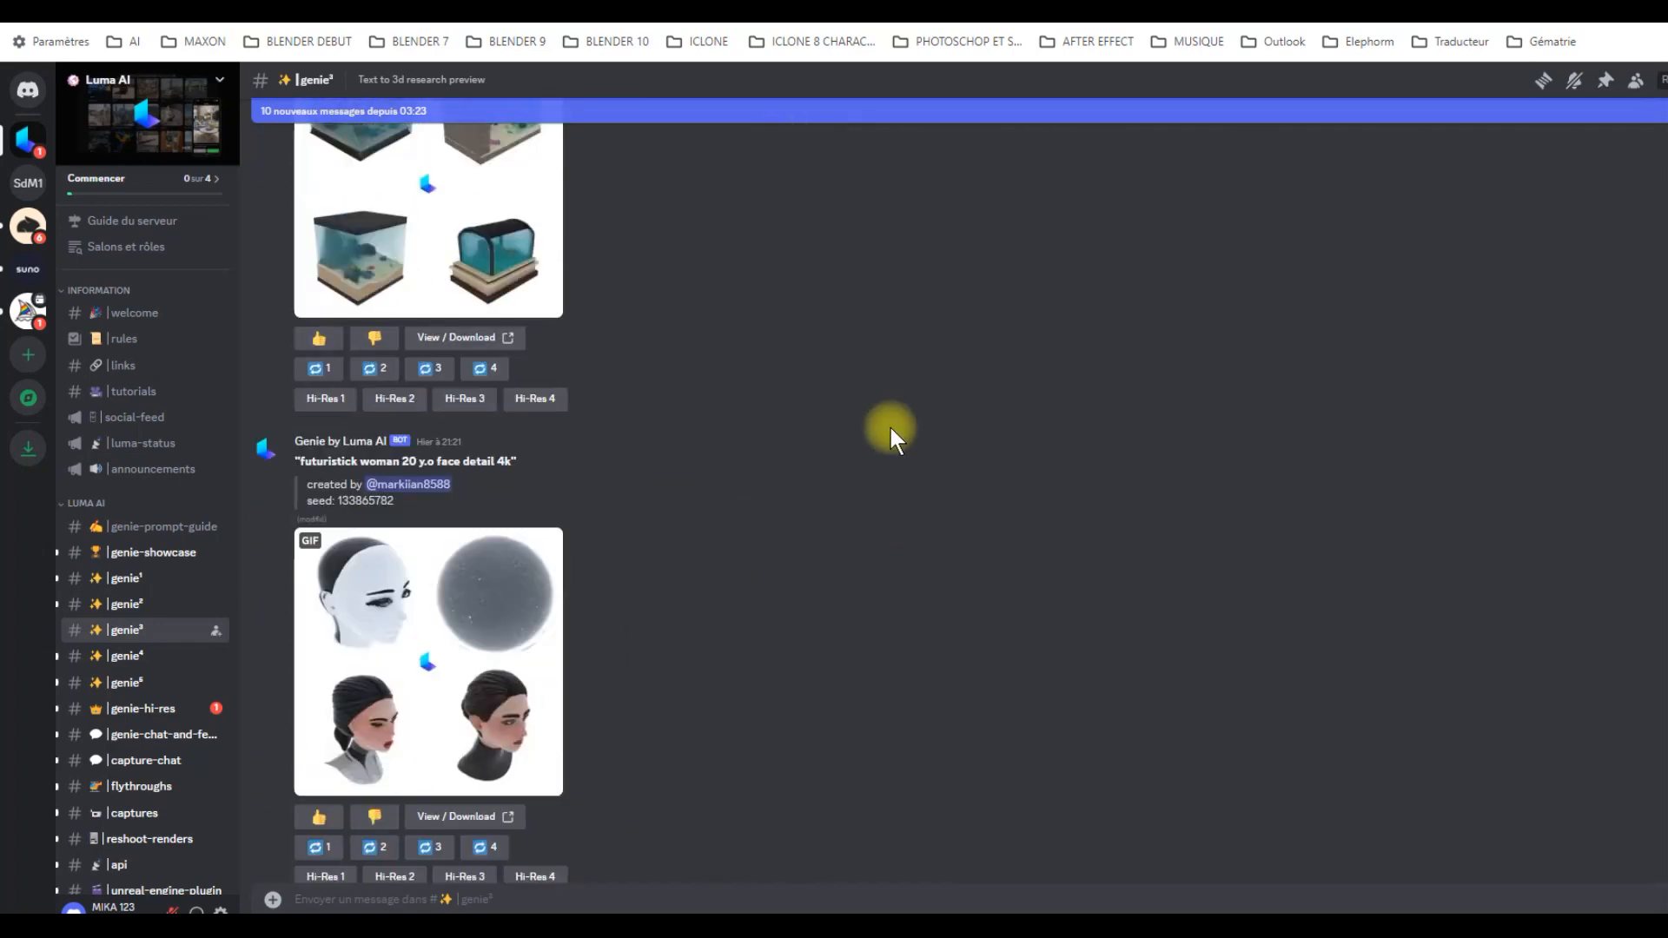
scroll(889, 428, "down", 15)
scroll(891, 432, "down", 3)
scroll(885, 440, "down", 5)
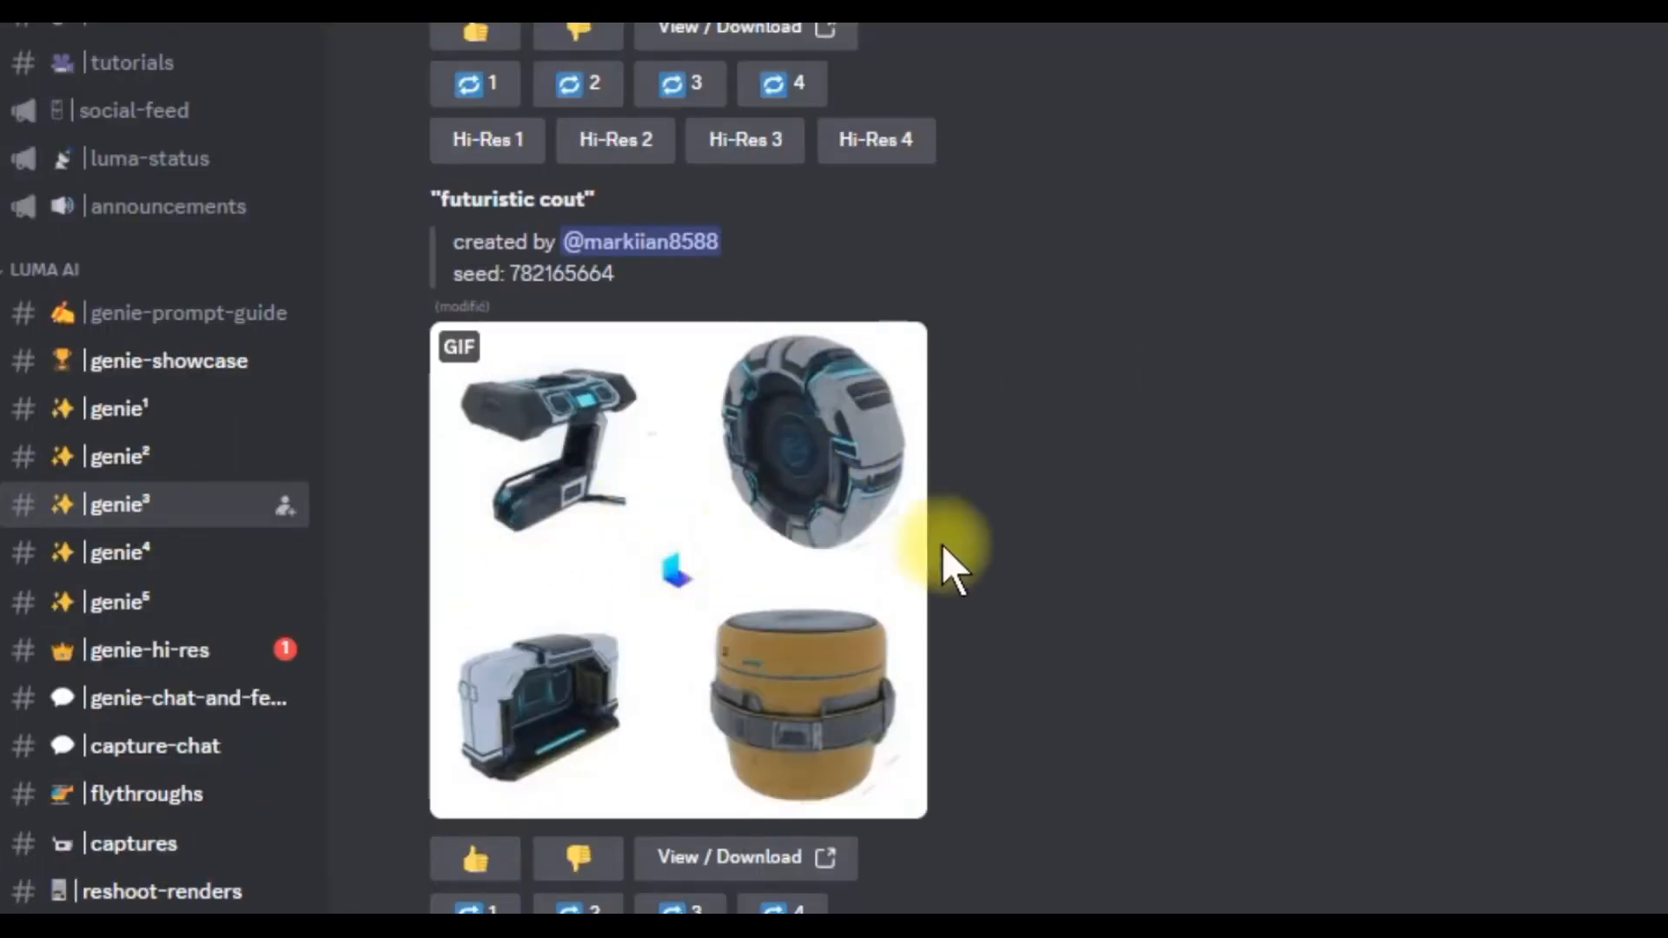
scroll(1547, 348, "down", 7)
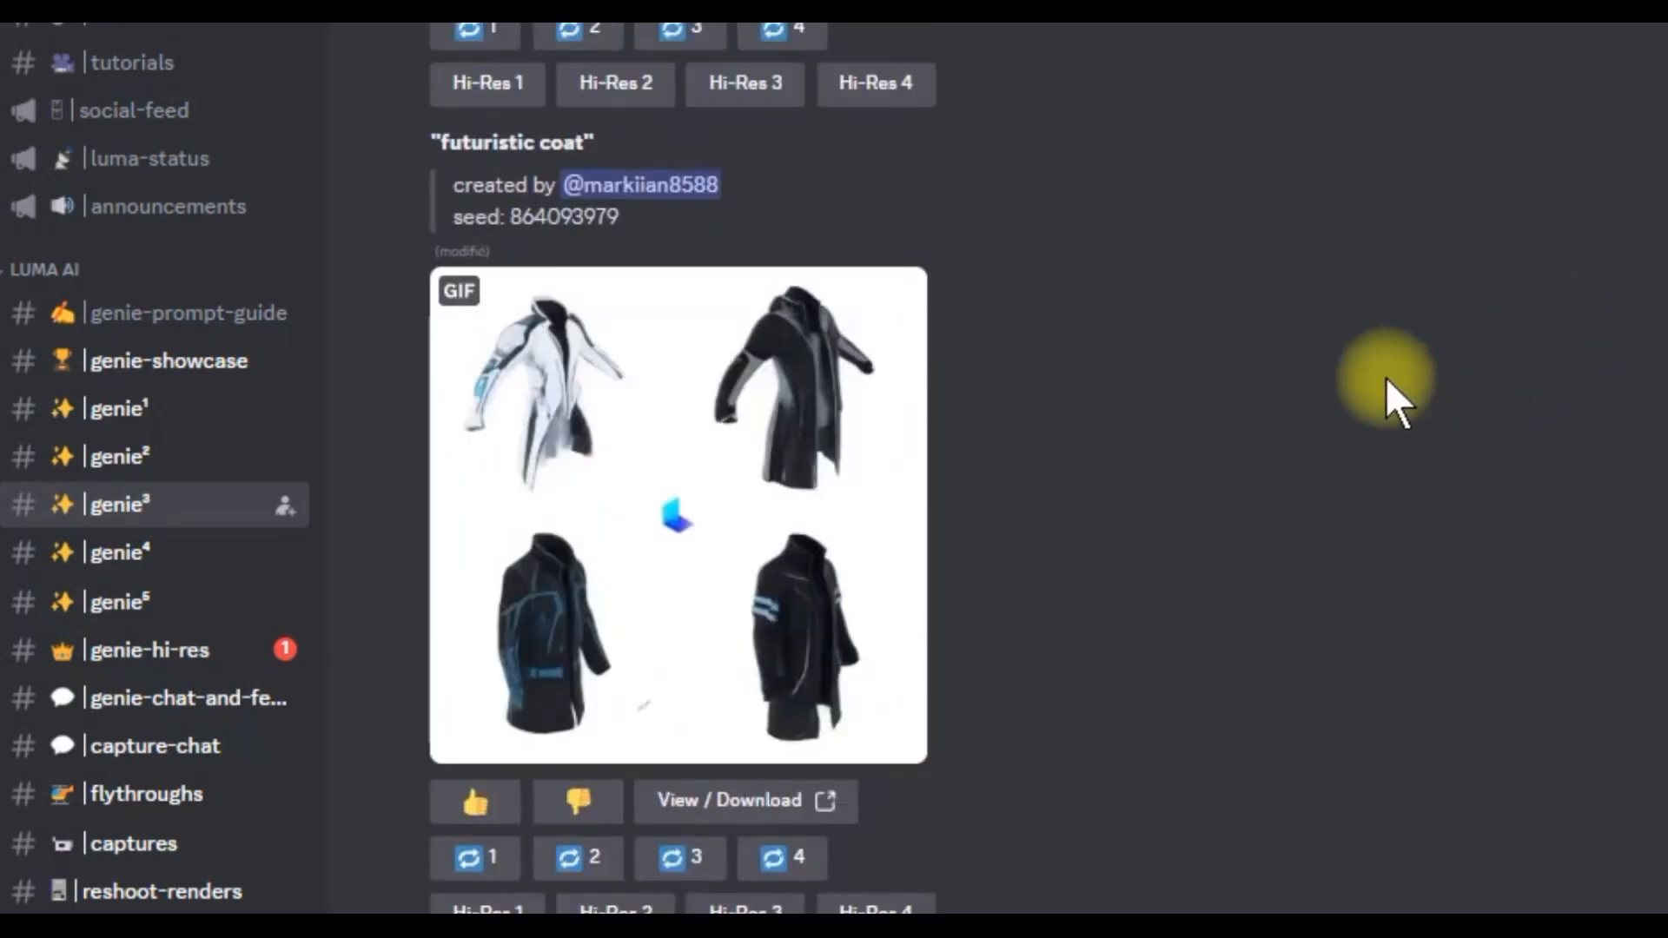
scroll(1388, 378, "down", 2)
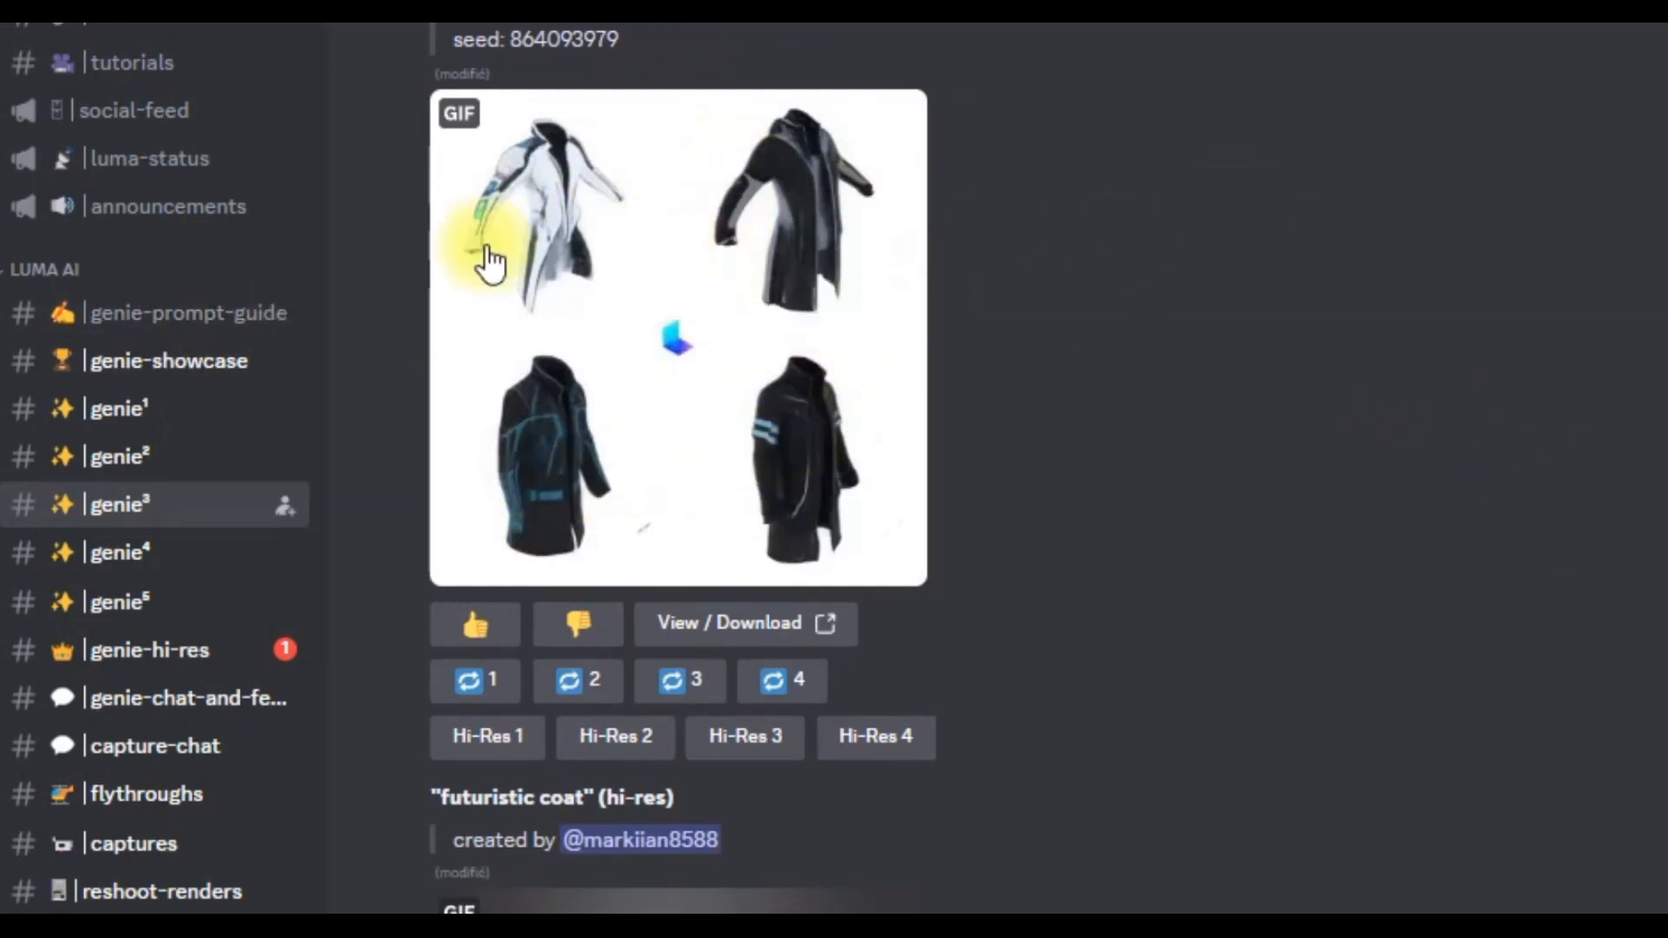
scroll(1430, 280, "down", 5)
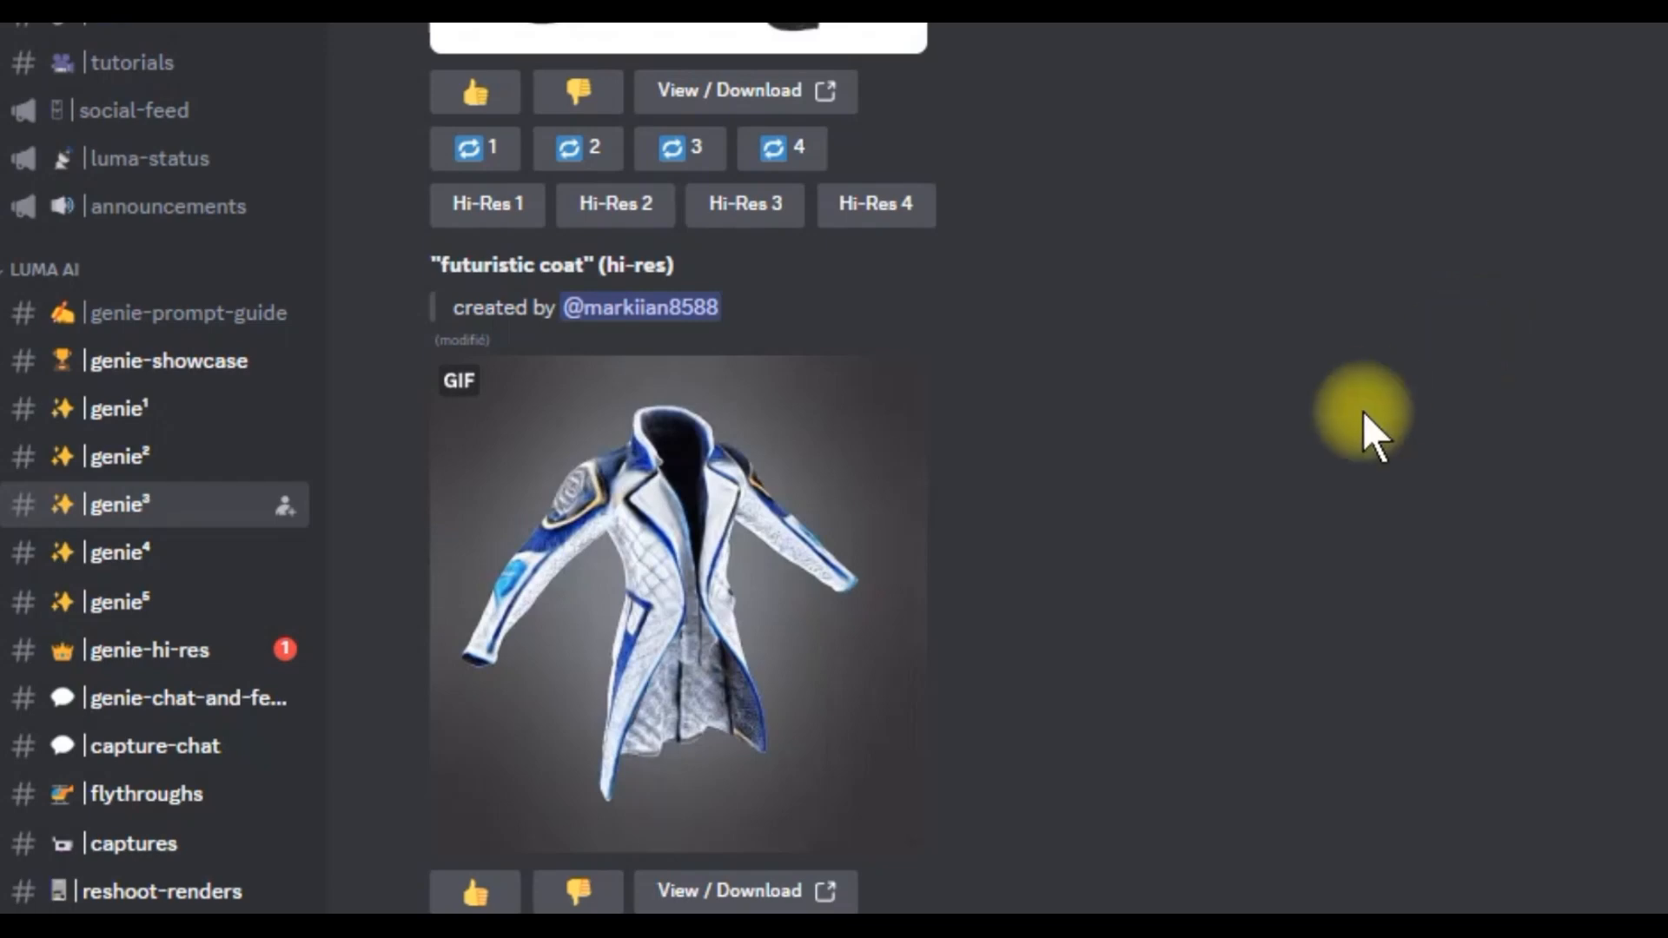
scroll(1362, 411, "down", 10)
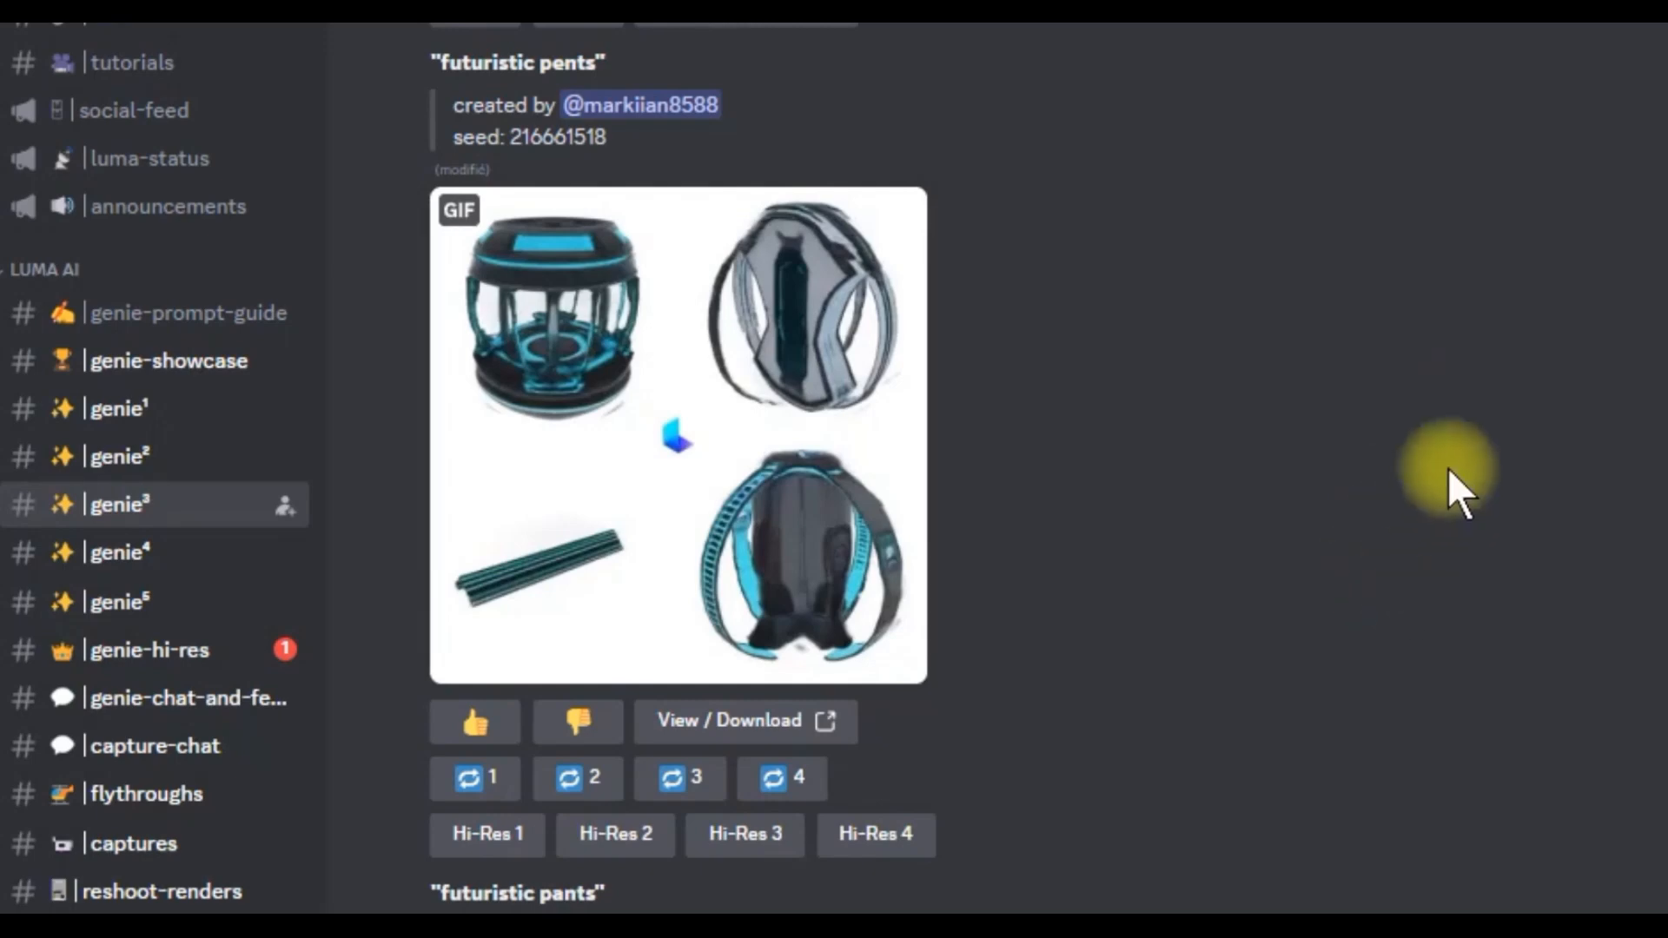
scroll(1447, 470, "down", 7)
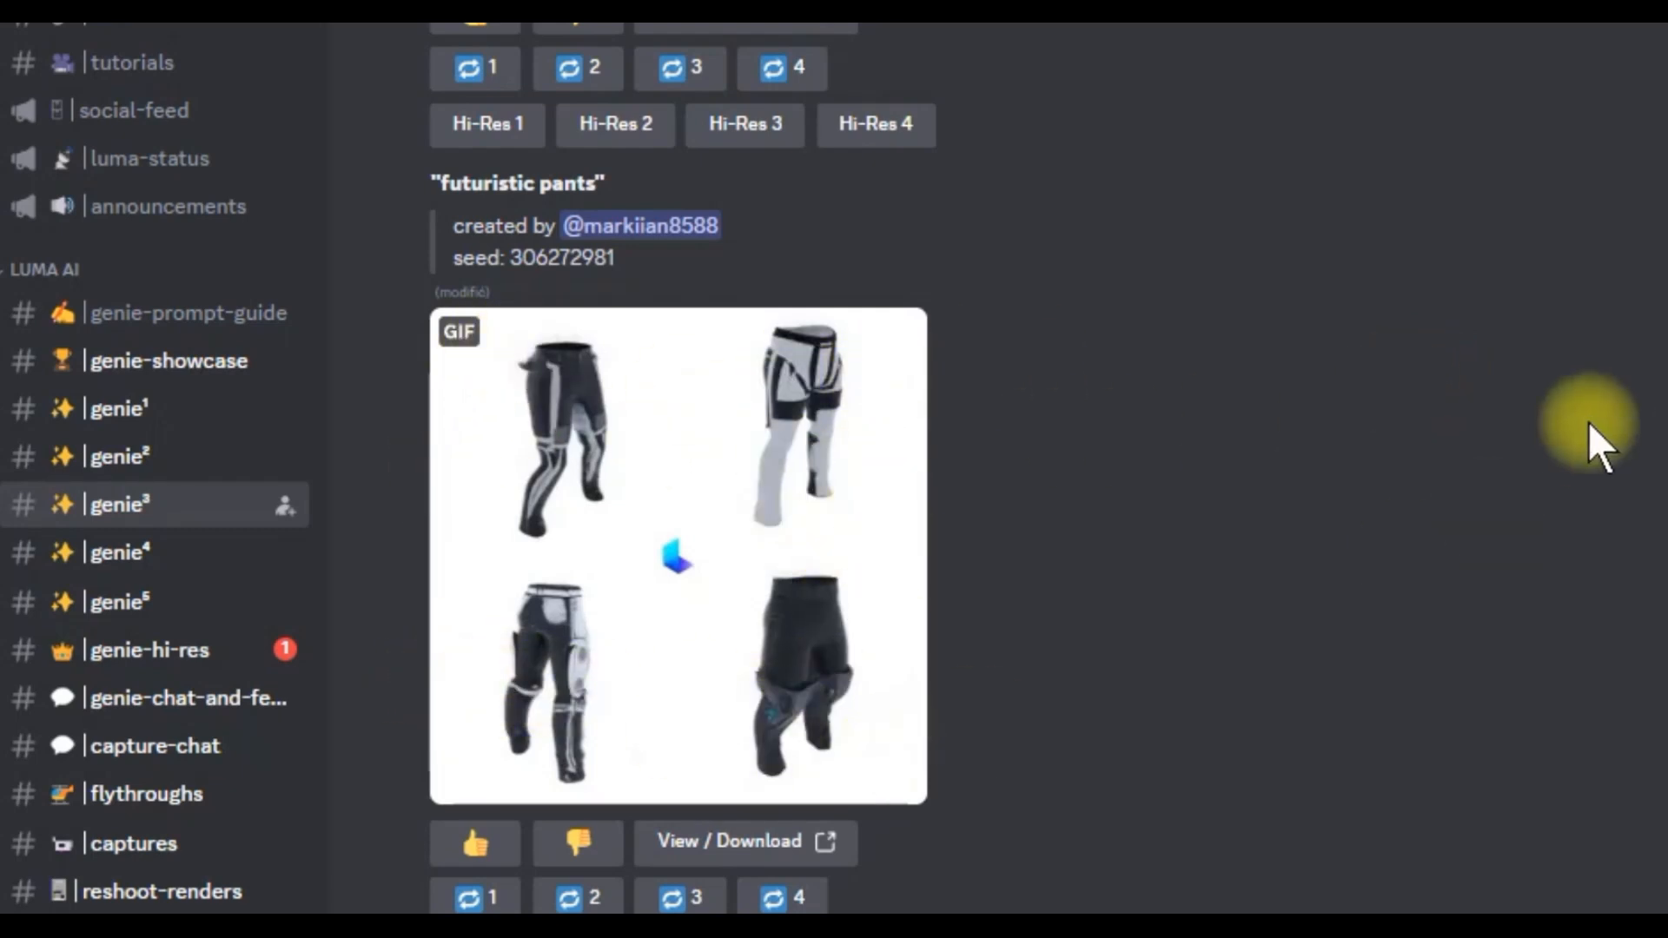
scroll(1460, 448, "down", 10)
Step: Examine the purple polar bear generation and the red-haired small girl and toddler girl T-pose variations
scroll(1459, 448, "down", 15)
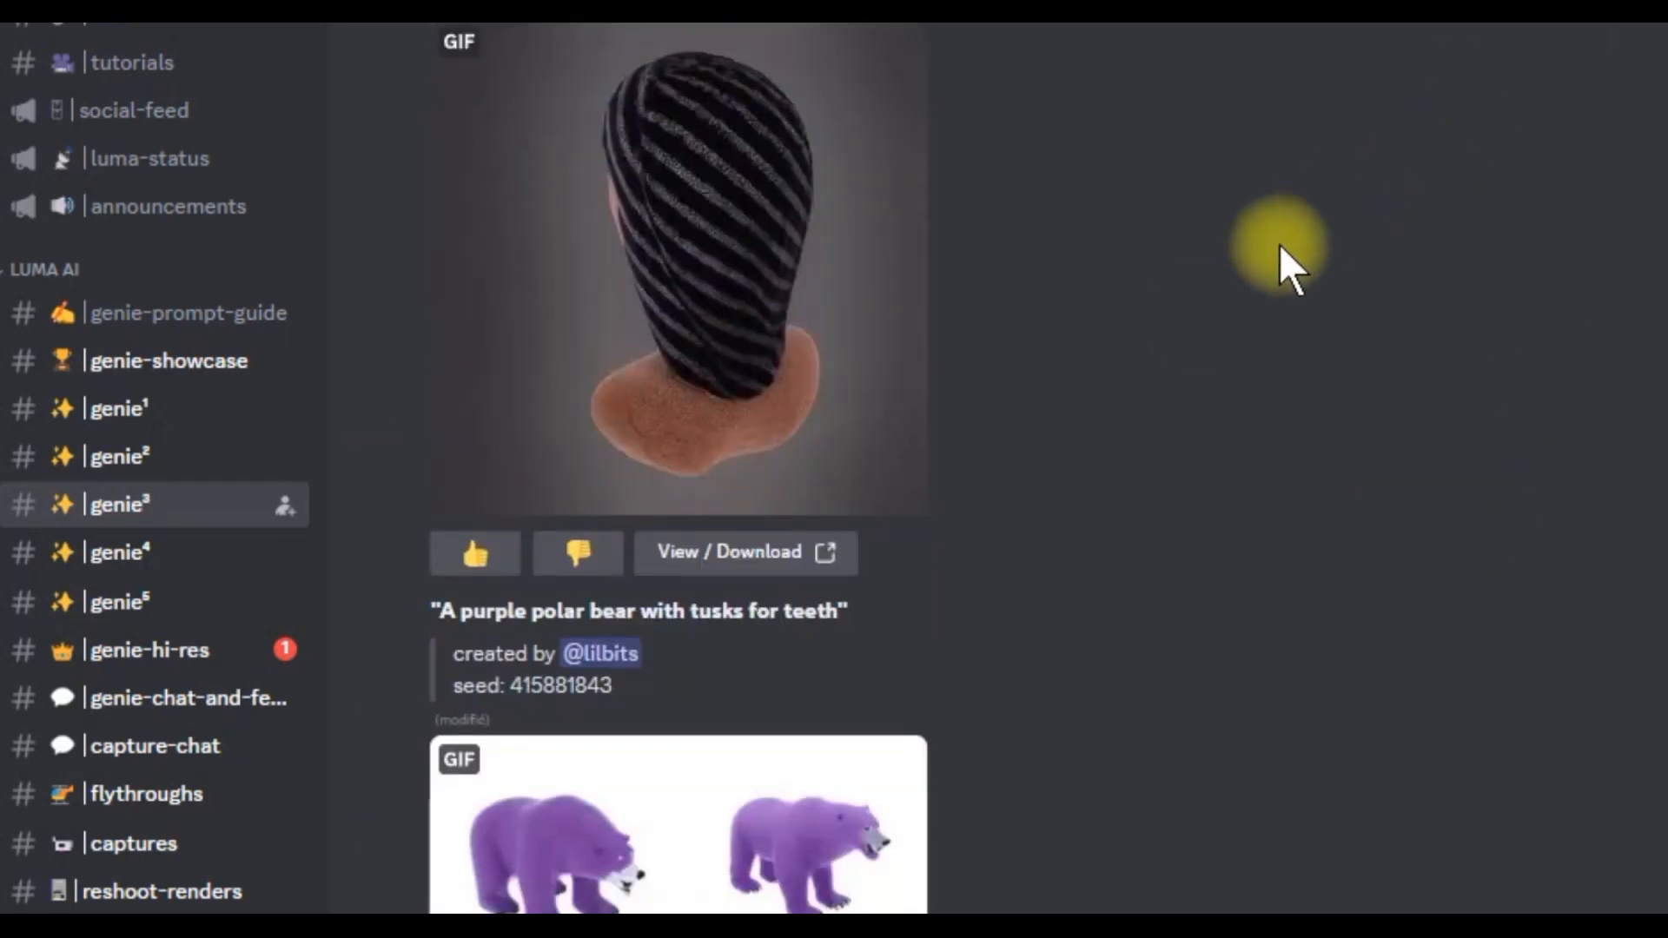
scroll(1600, 247, "down", 8)
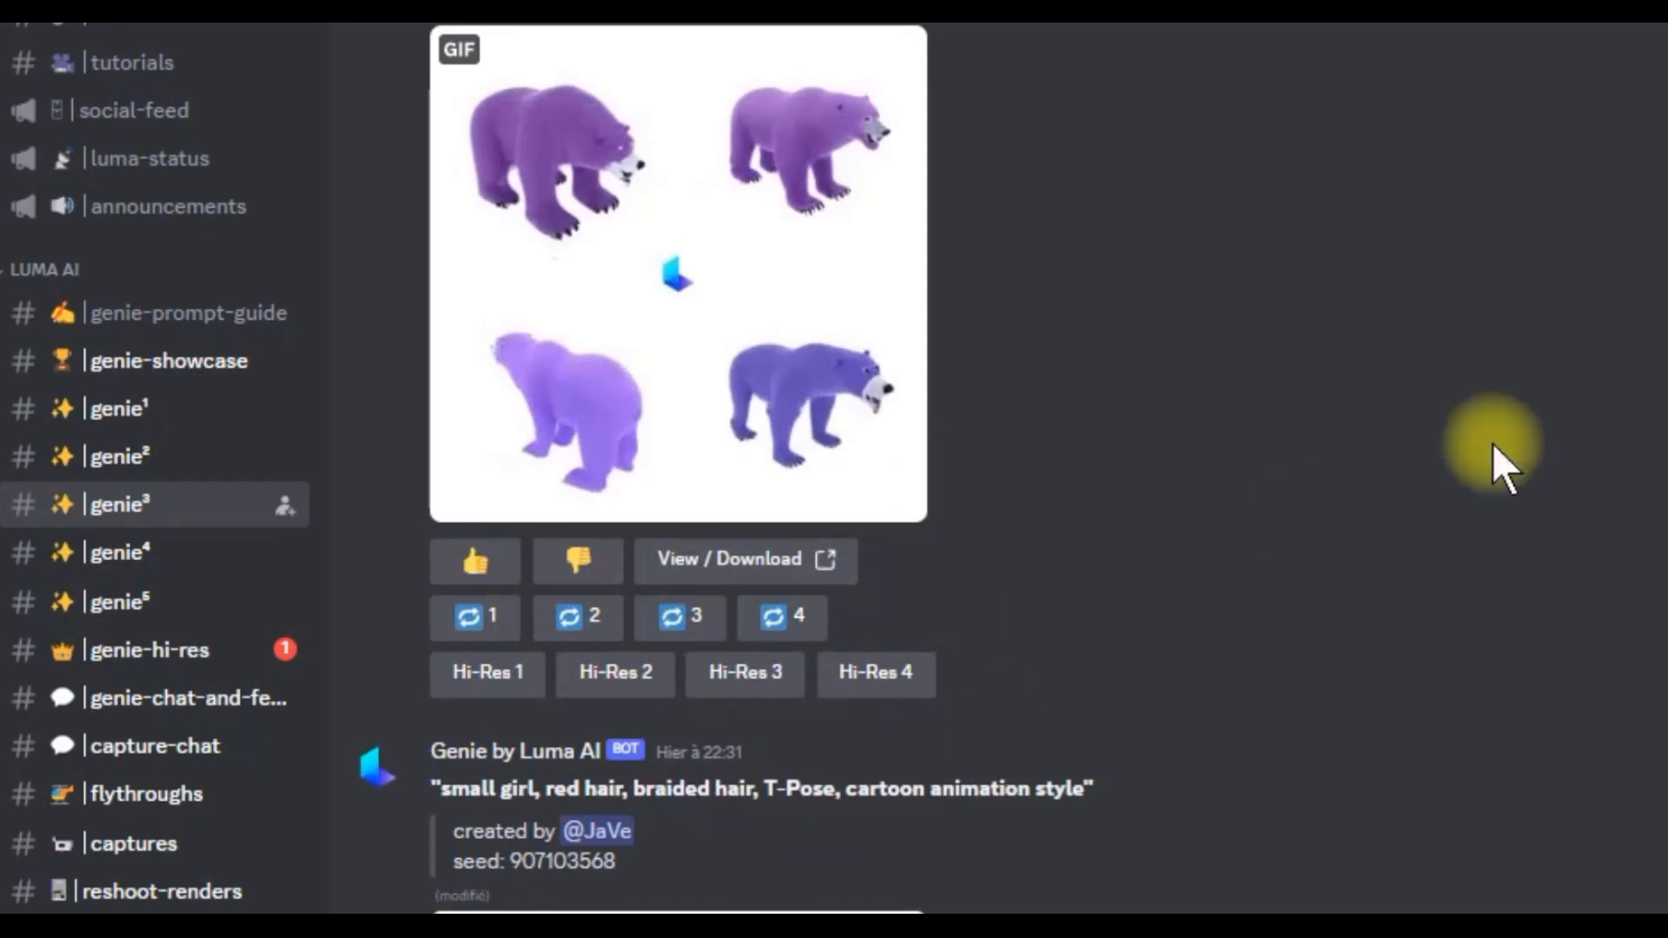
scroll(1492, 443, "down", 4)
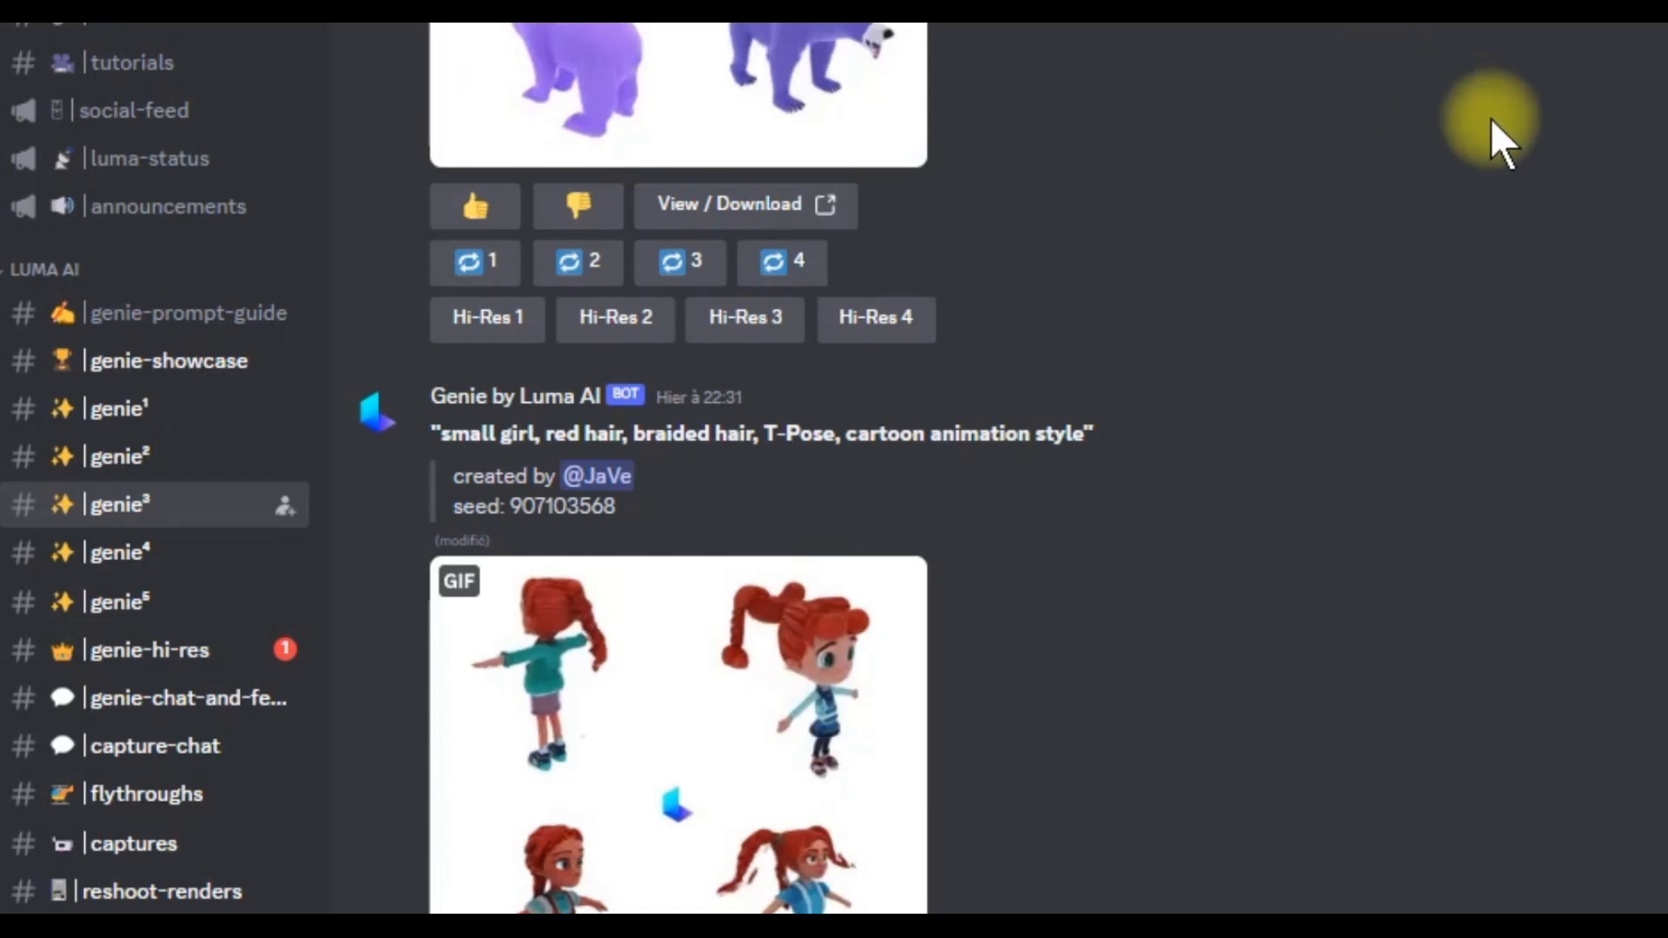
scroll(1490, 120, "down", 6)
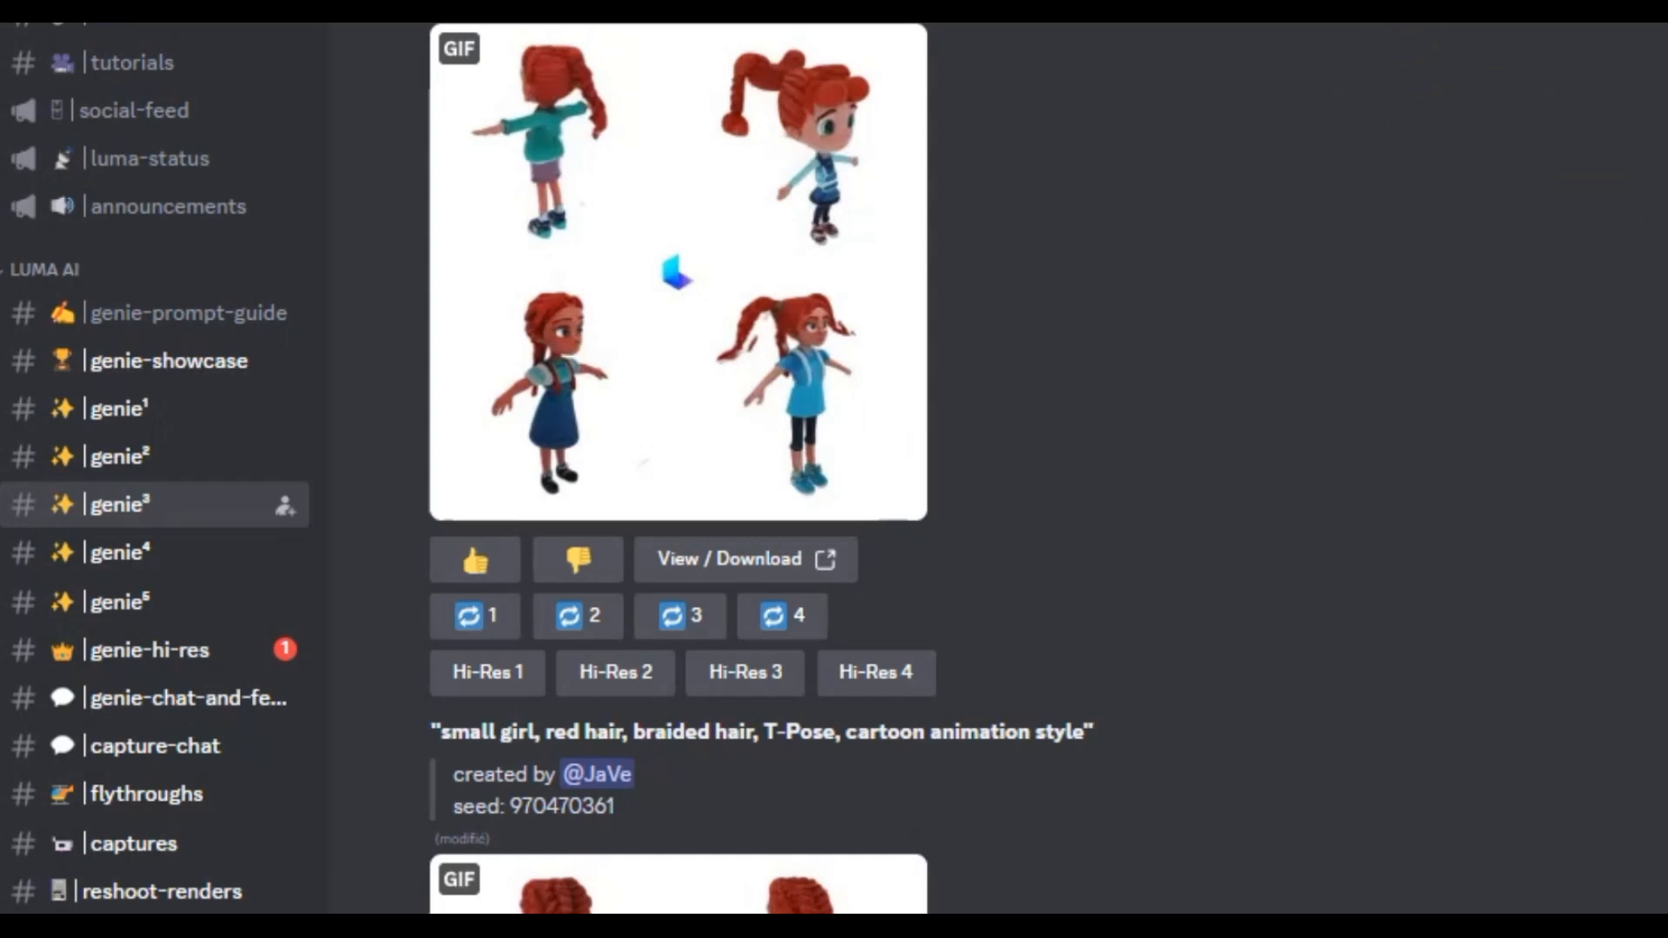
scroll(1511, 139, "down", 6)
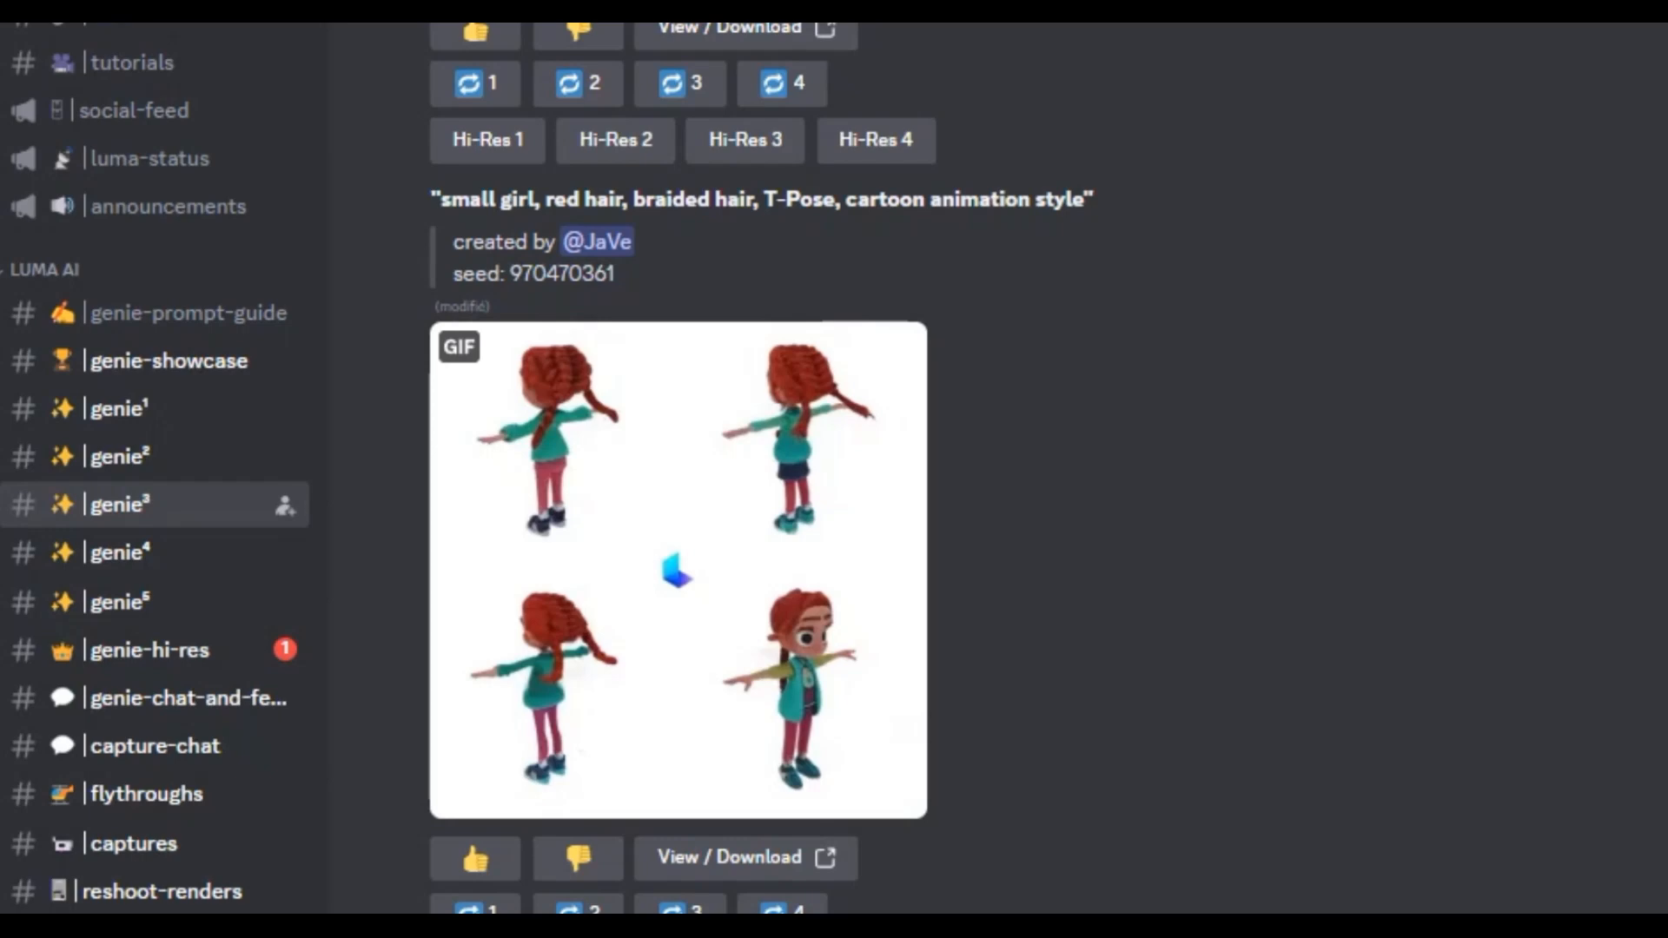
scroll(1561, 310, "down", 14)
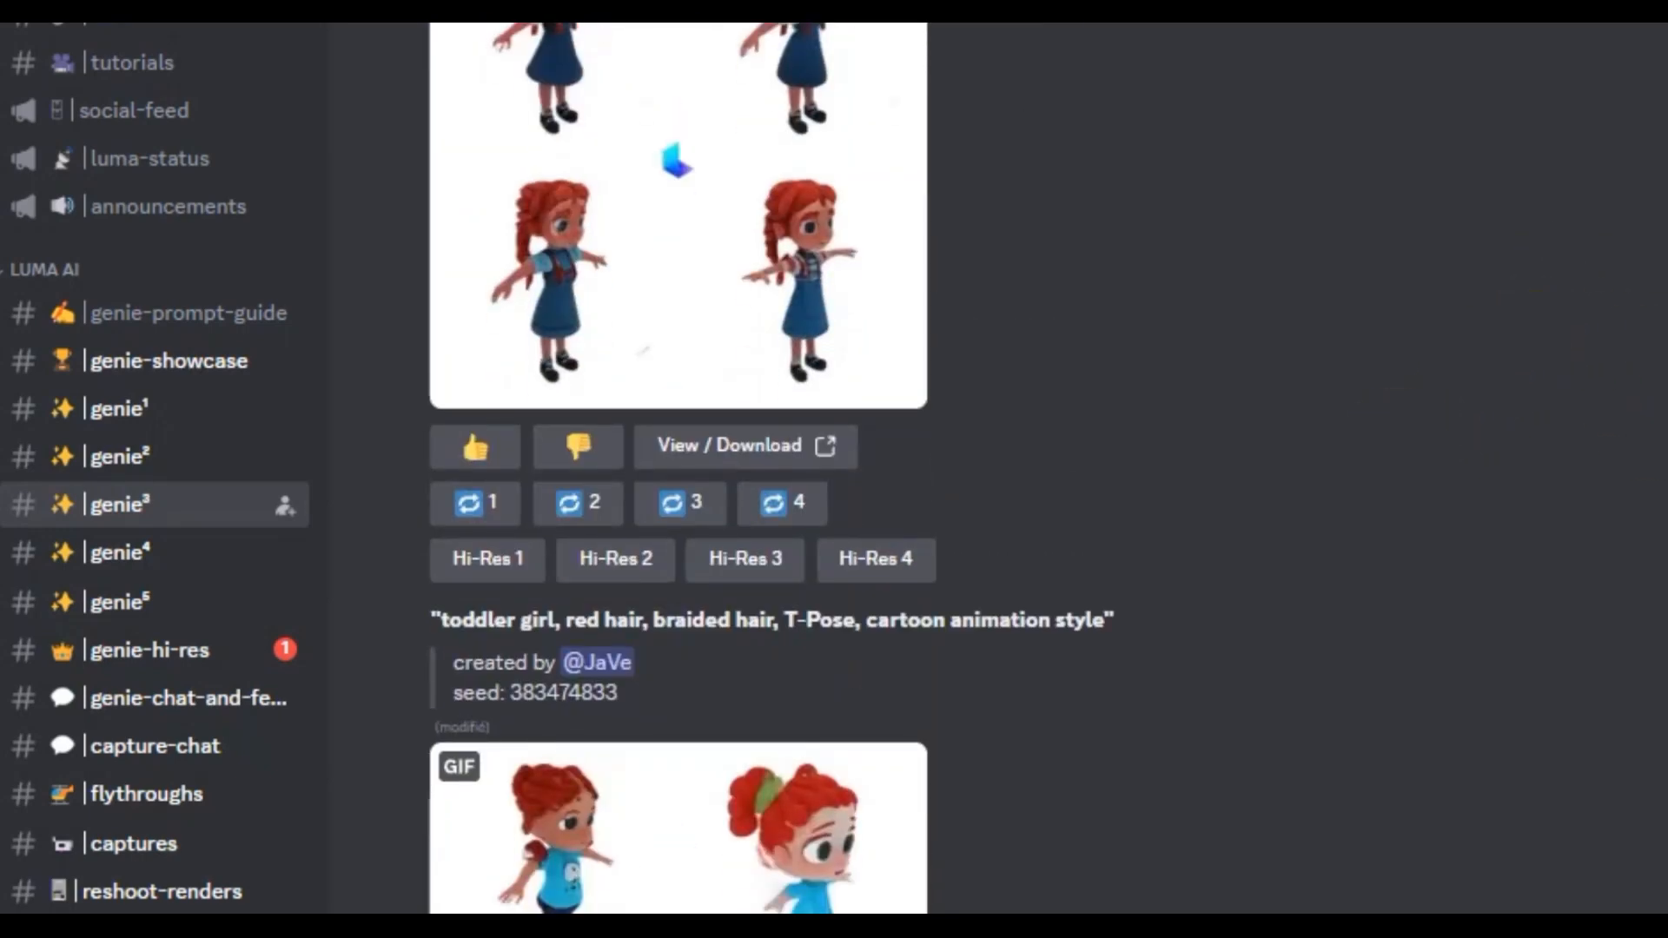
scroll(1621, 460, "down", 4)
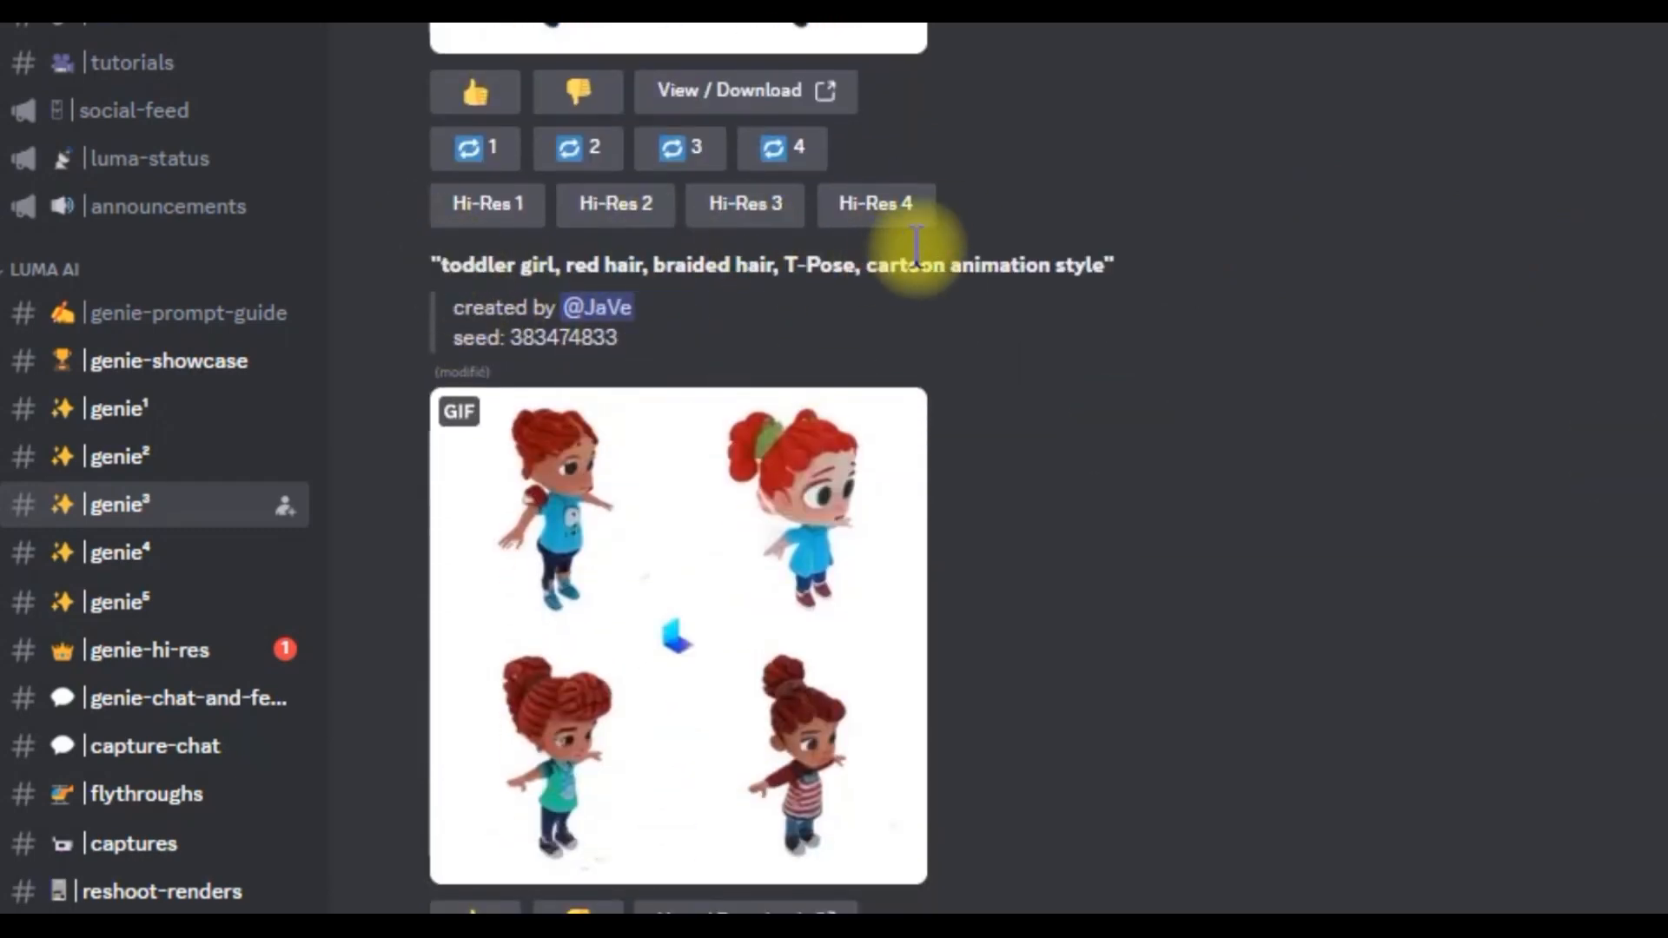
scroll(771, 469, "down", 10)
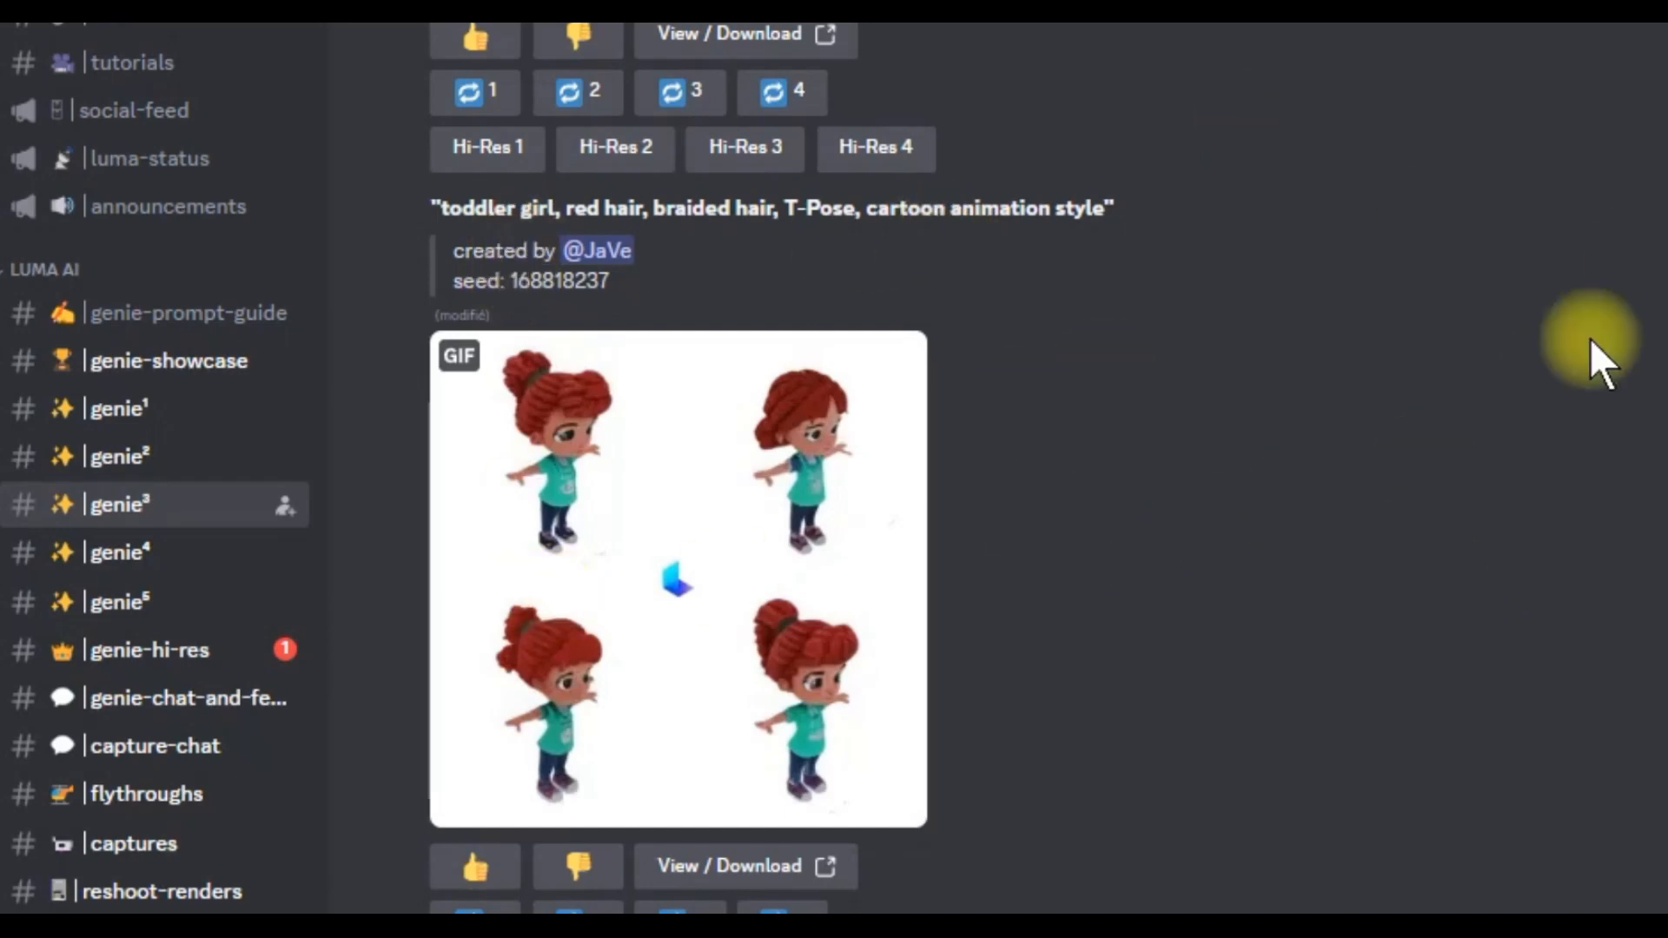
scroll(1548, 307, "down", 5)
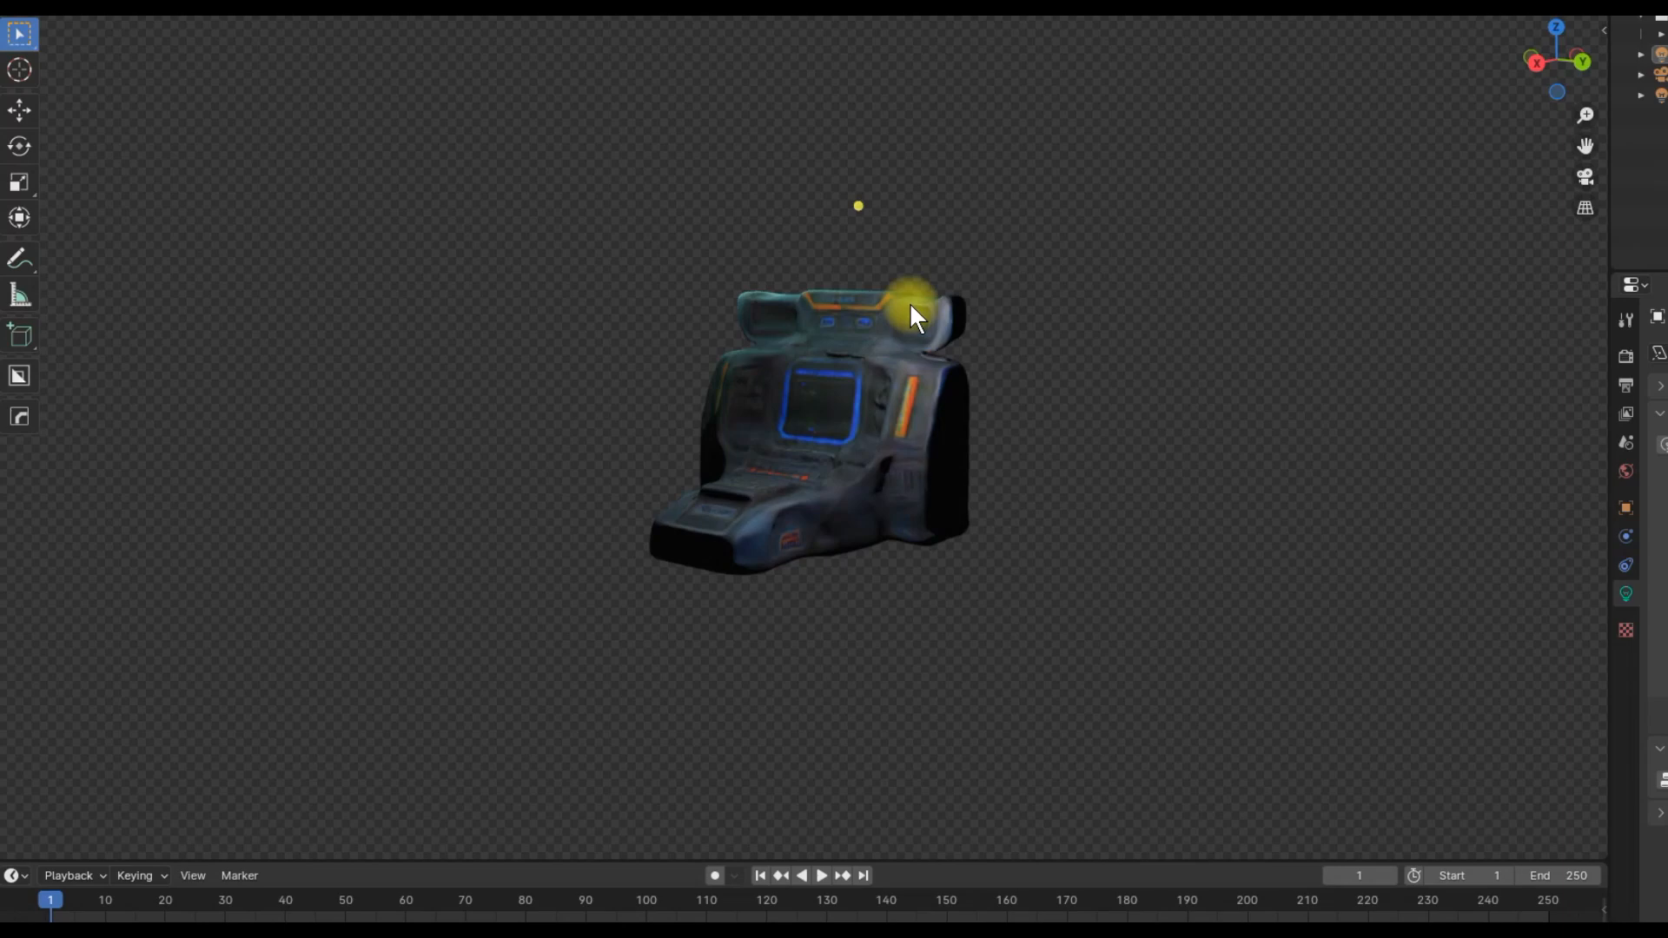
middle_click_drag(992, 371, 939, 478)
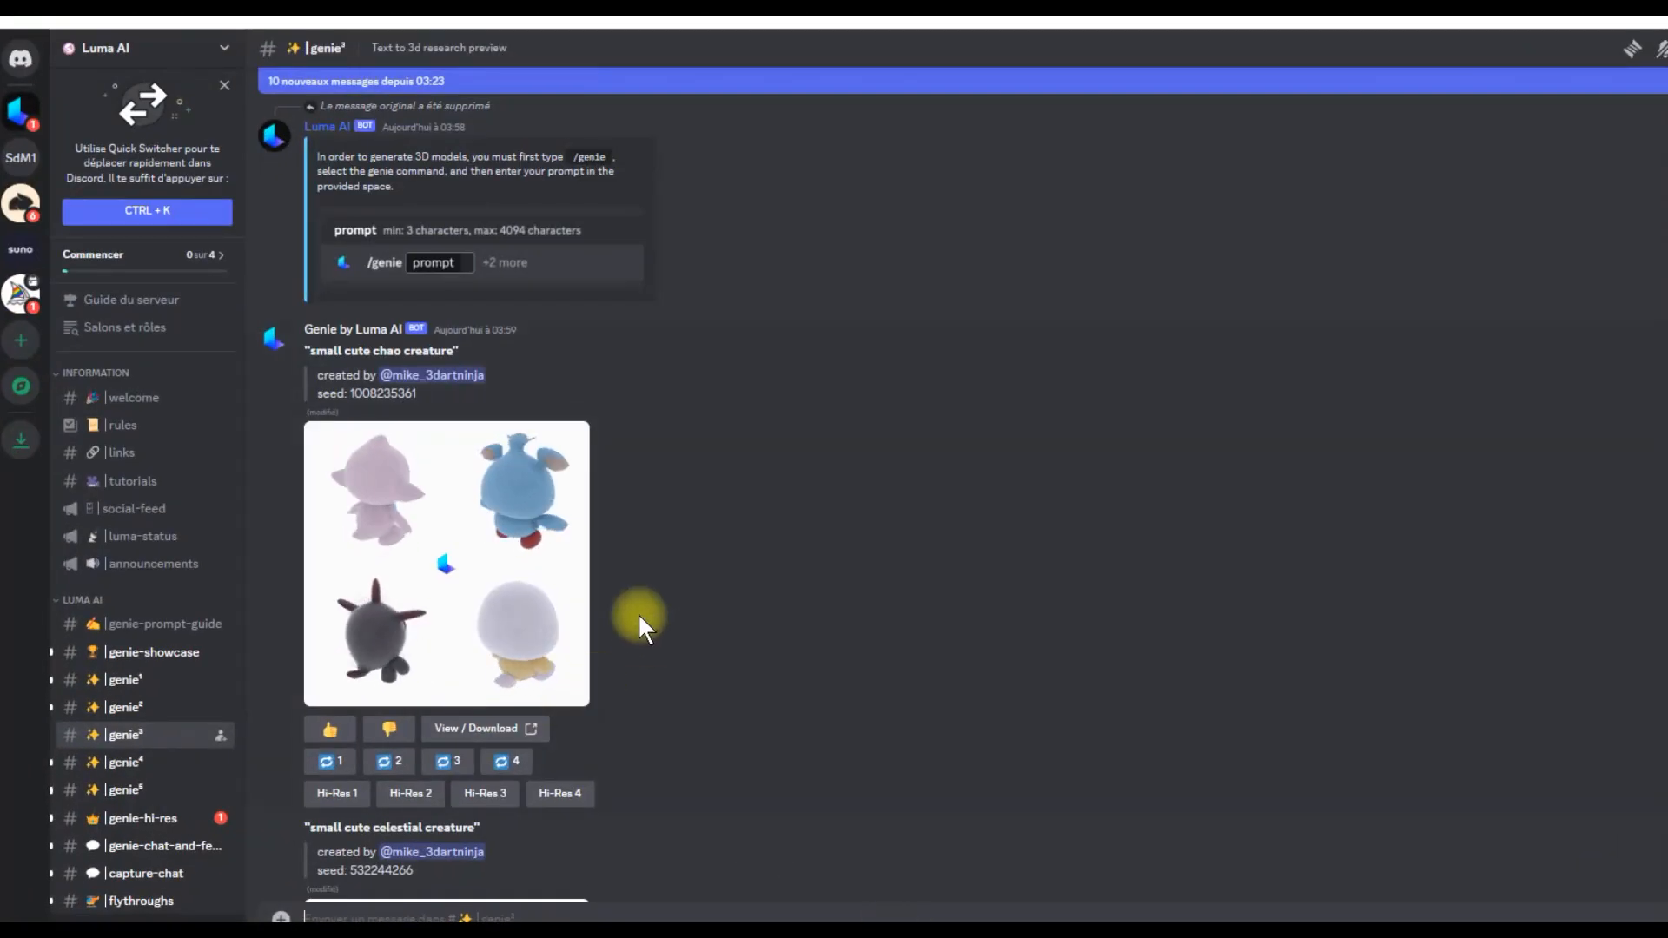
Step: Review the stylized teenager generations in Discord's genie³ channel, including the hands, nerd pants and hi-res shoes
scroll(639, 620, "up", 5)
scroll(637, 613, "up", 15)
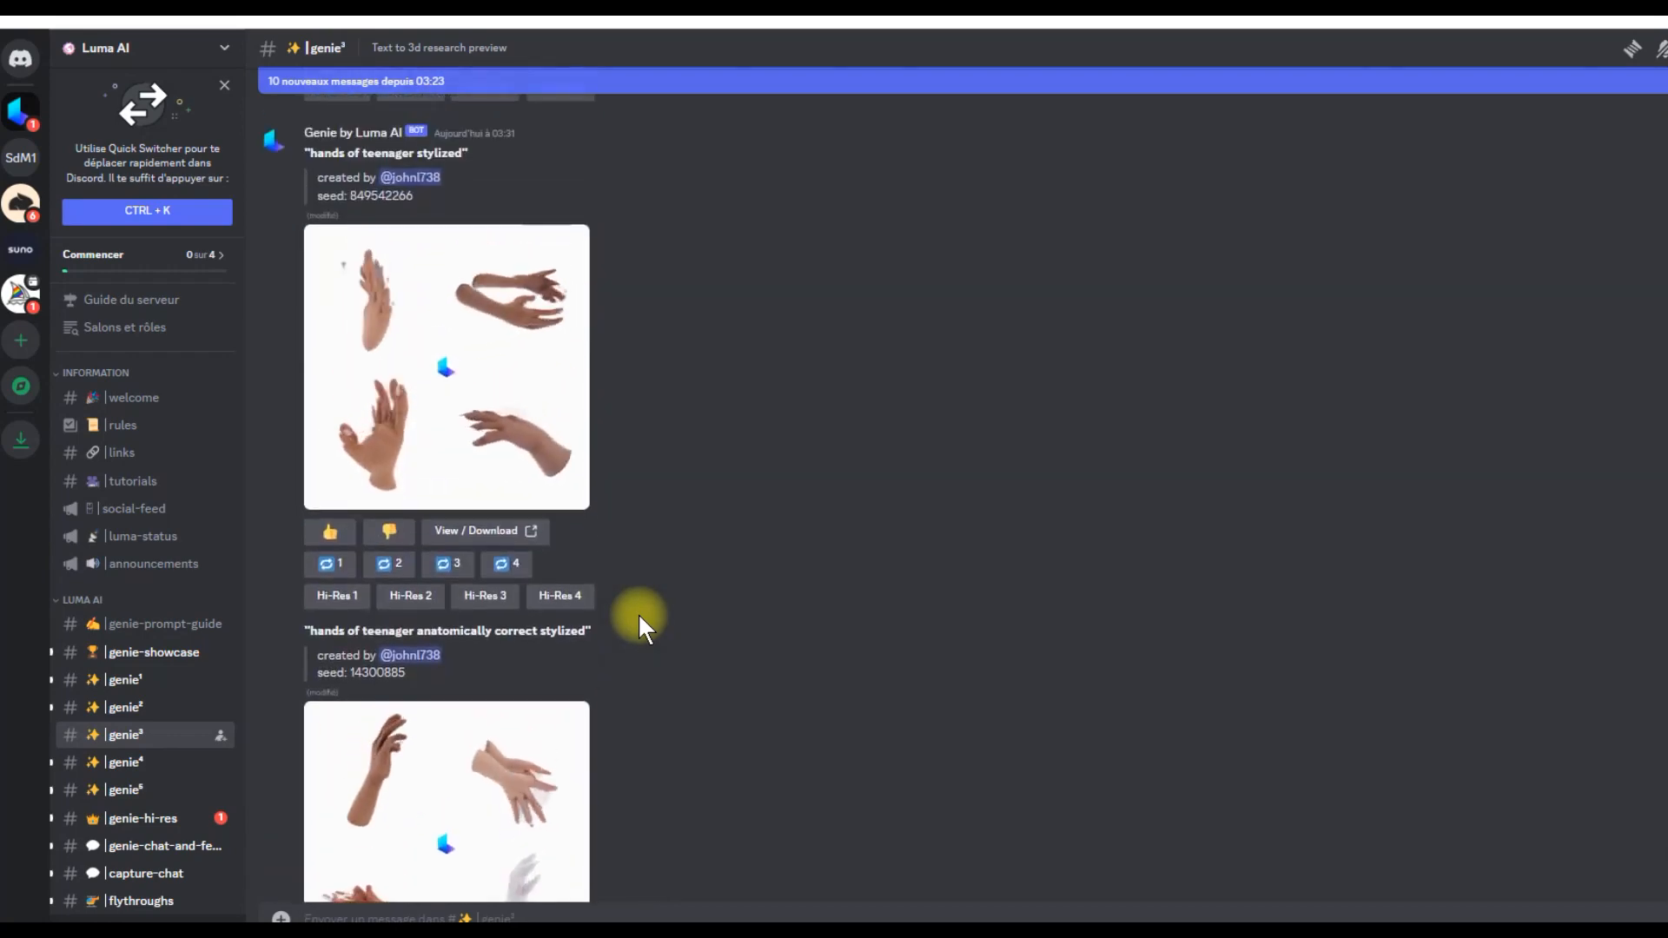
scroll(637, 613, "up", 2)
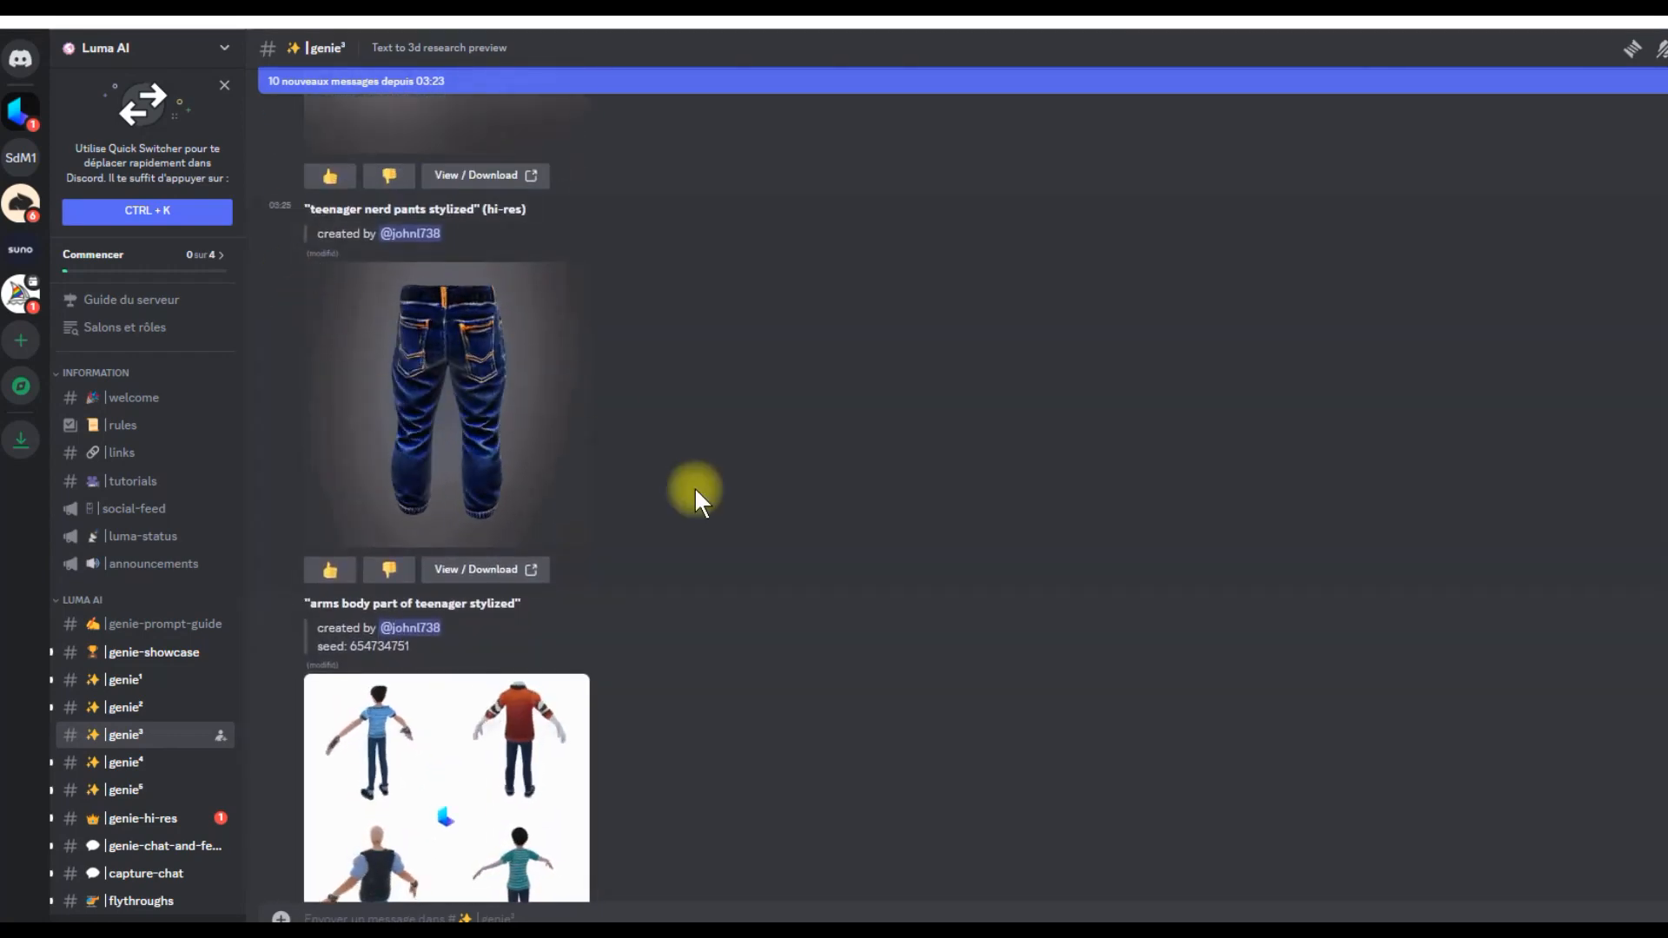
scroll(697, 482, "up", 6)
scroll(697, 482, "up", 2)
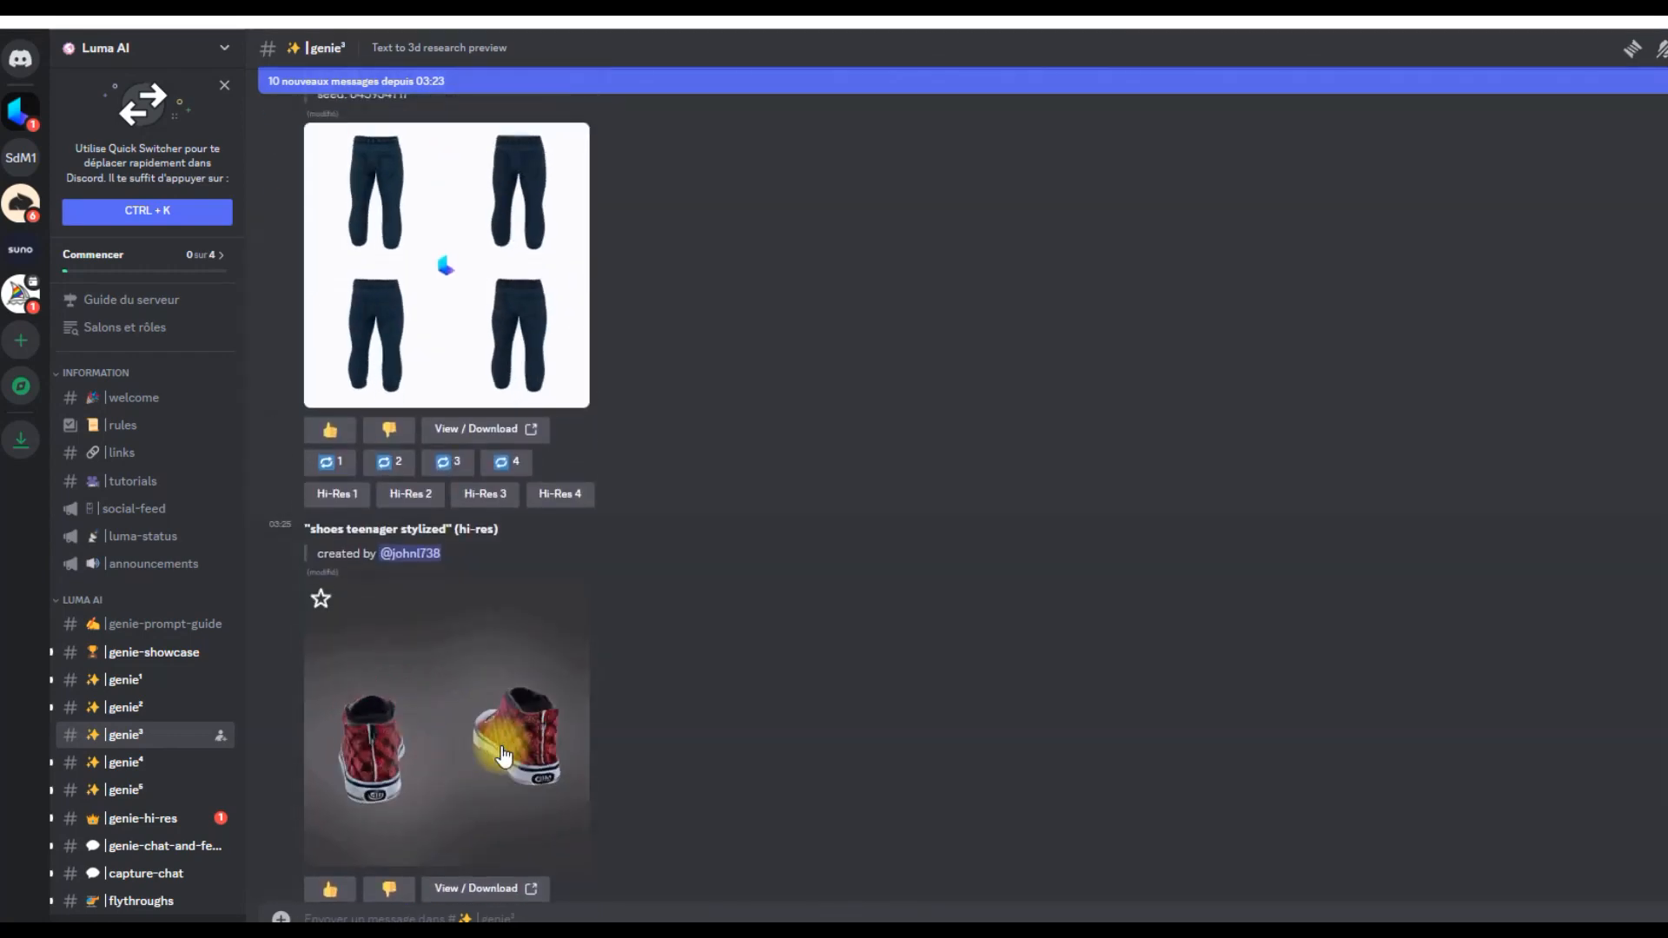
scroll(502, 744, "down", 2)
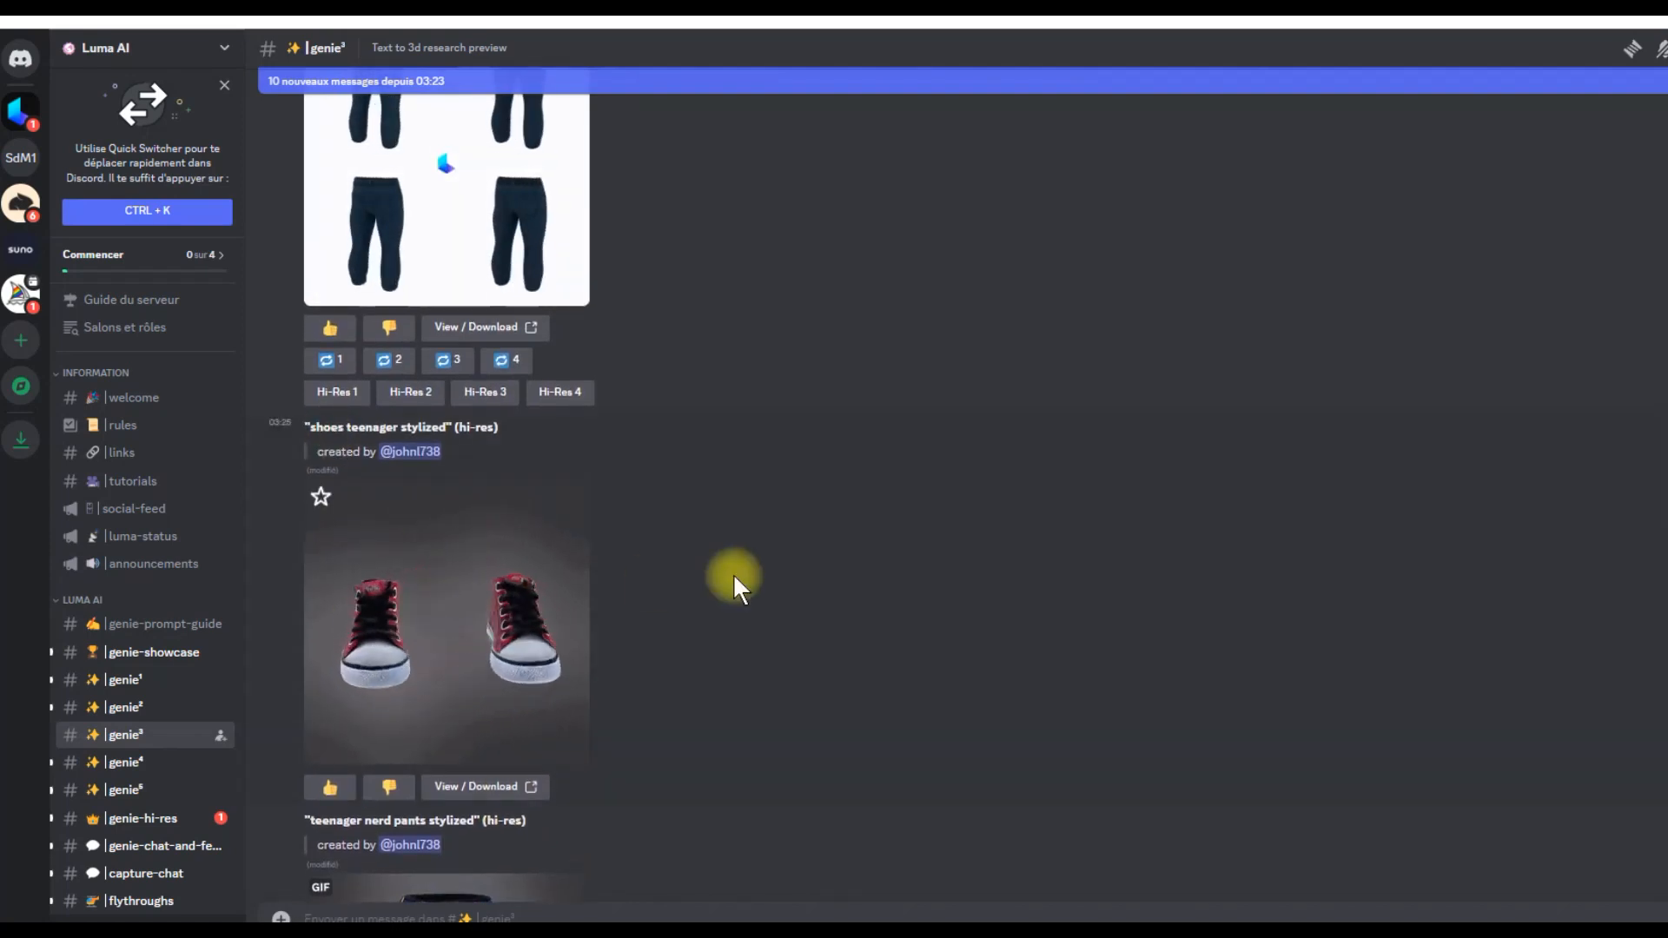
scroll(765, 609, "up", 2)
scroll(792, 623, "up", 3)
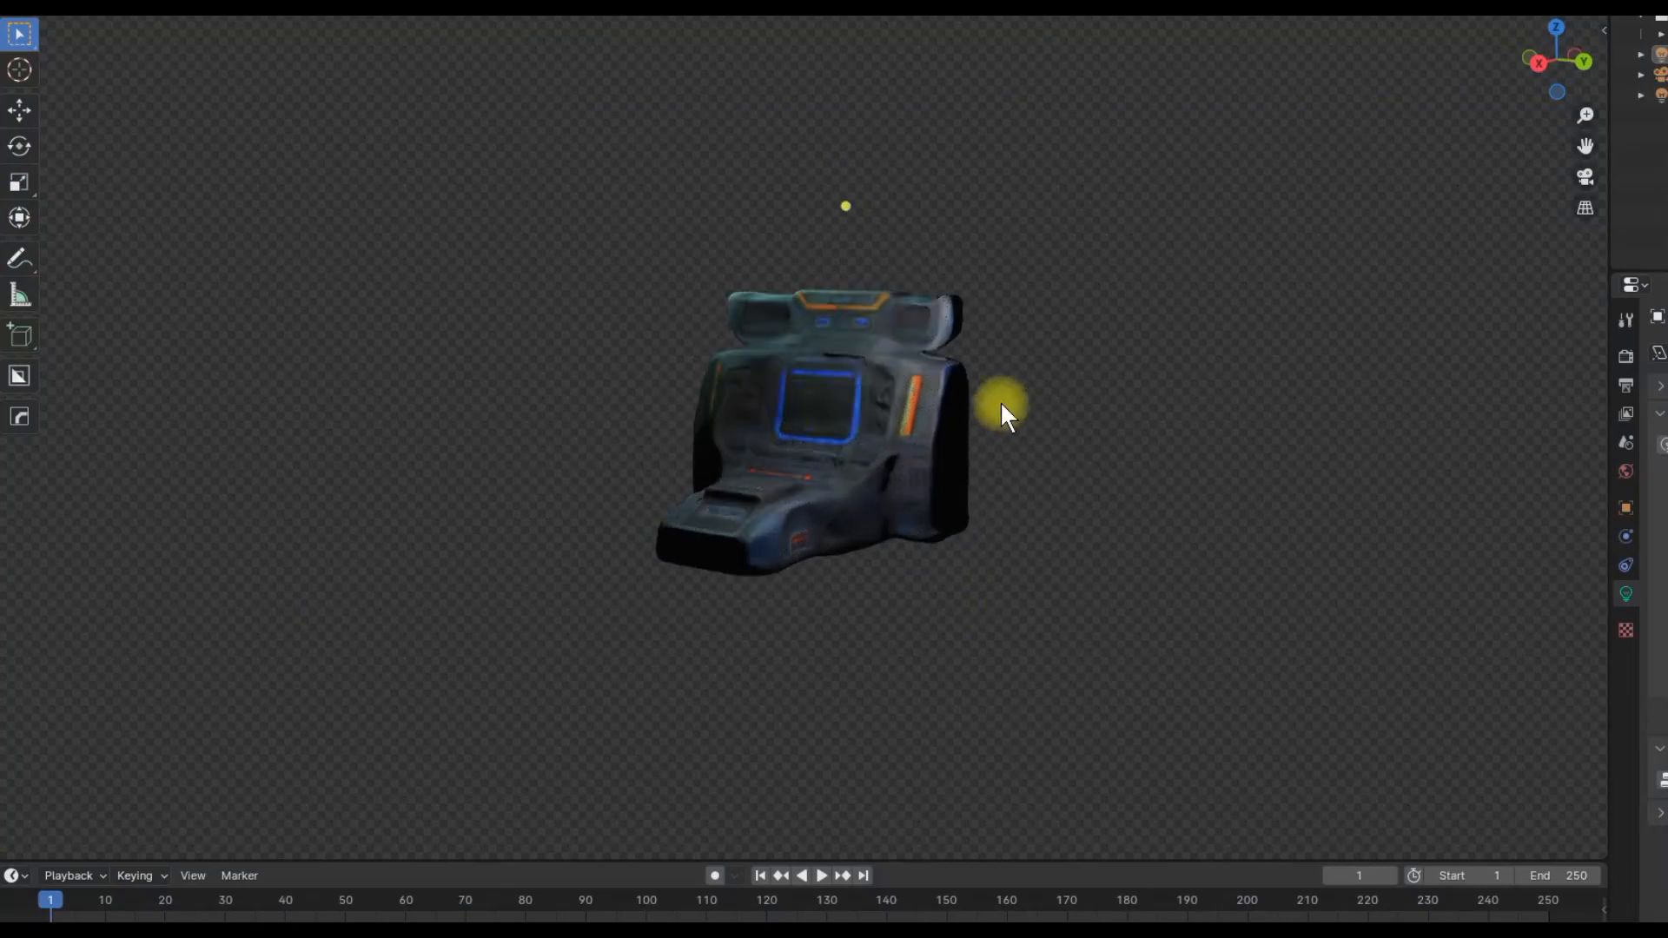
Step: Switch to Blender, look through the scene camera and reframe it closely on the front of the arcade console
key("KP_0")
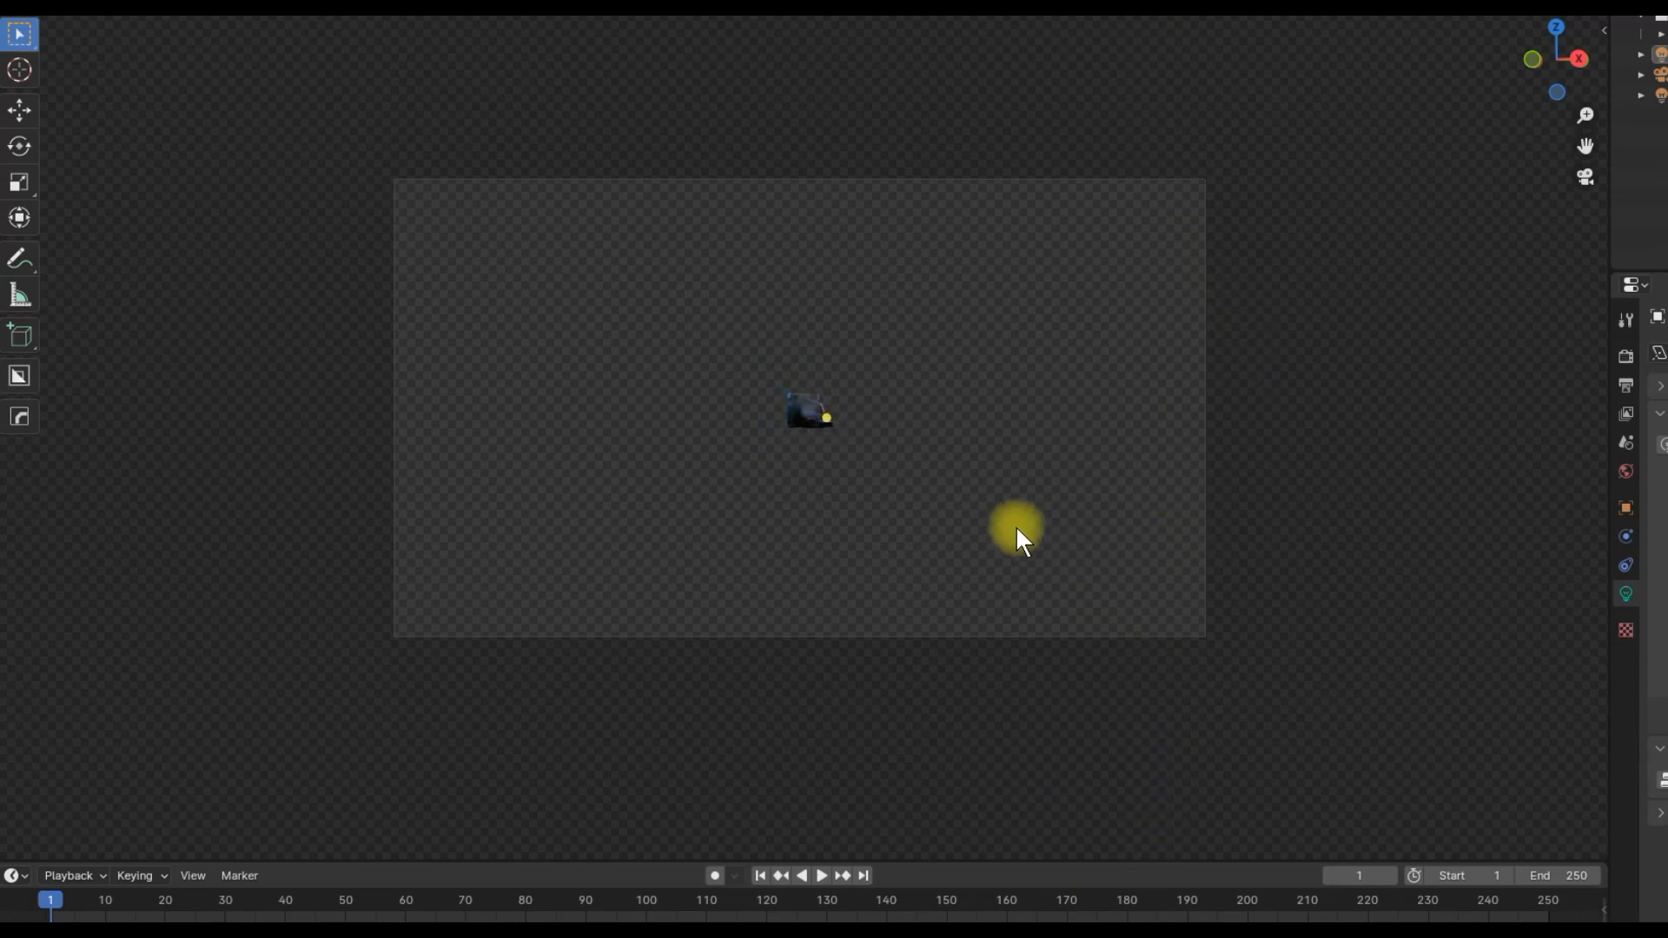
middle_click_drag(1105, 434, 1184, 480, "ctrl")
mouse_move(1012, 481)
middle_mouse_down()
mouse_move(1082, 484)
mouse_move(1018, 474)
middle_mouse_up()
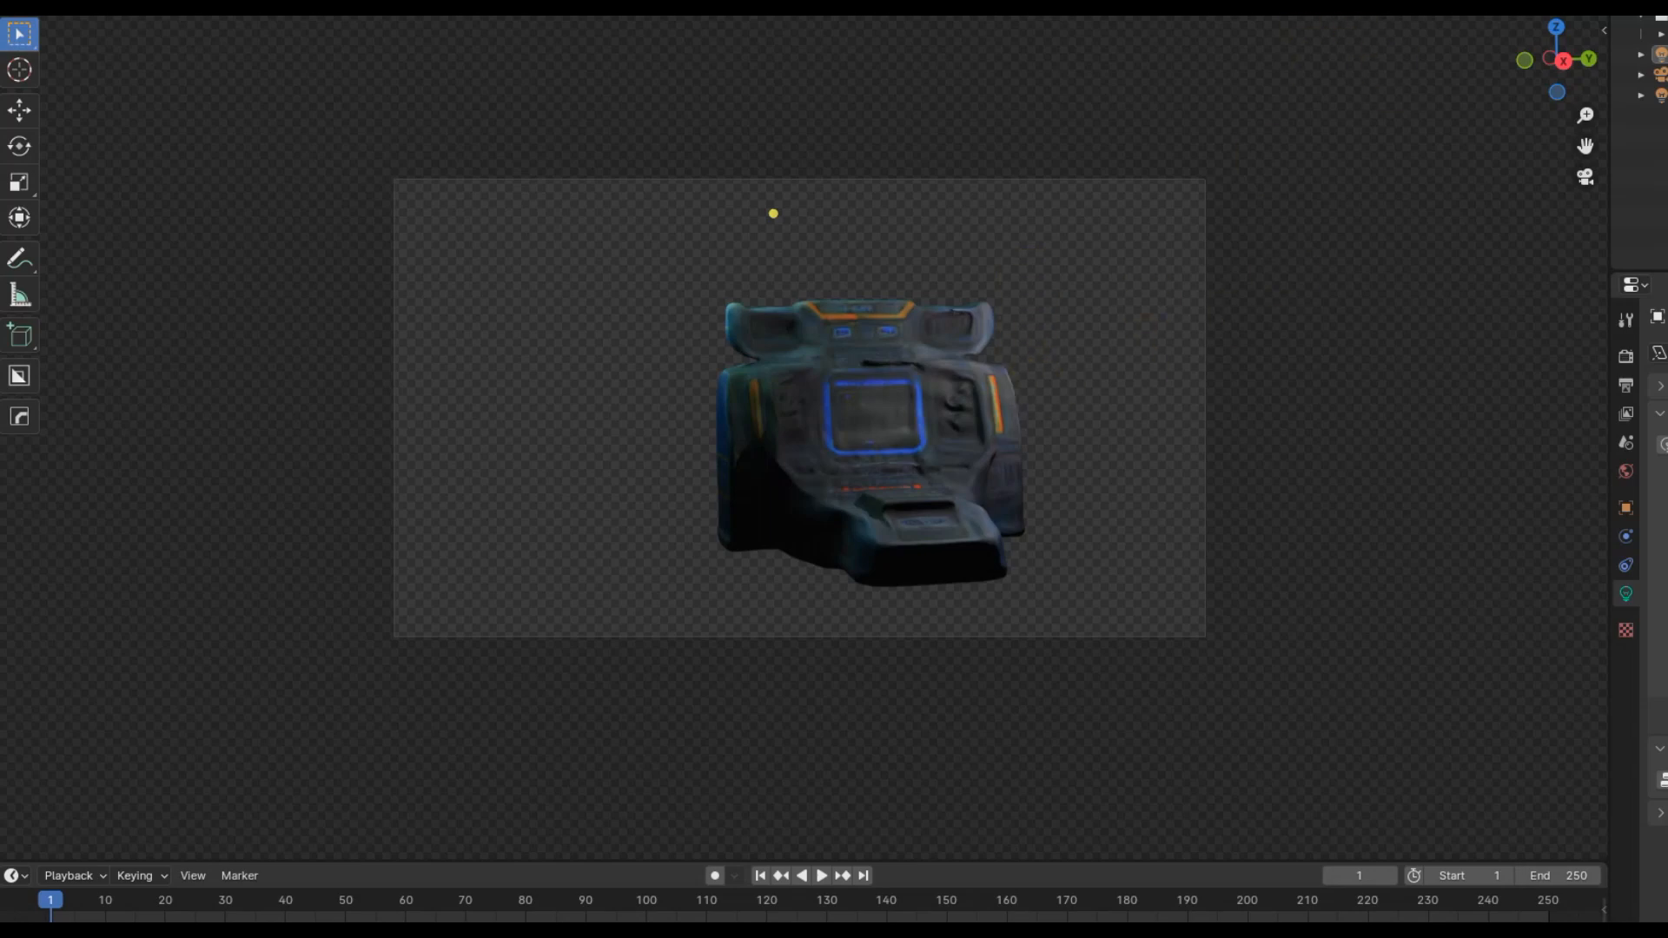
Step: Inspect the arcade console's bare geometry in Solid shading and switch the viewport to Material Preview to display its textures
left_click(1395, 13)
middle_click_drag(1031, 468, 1078, 469)
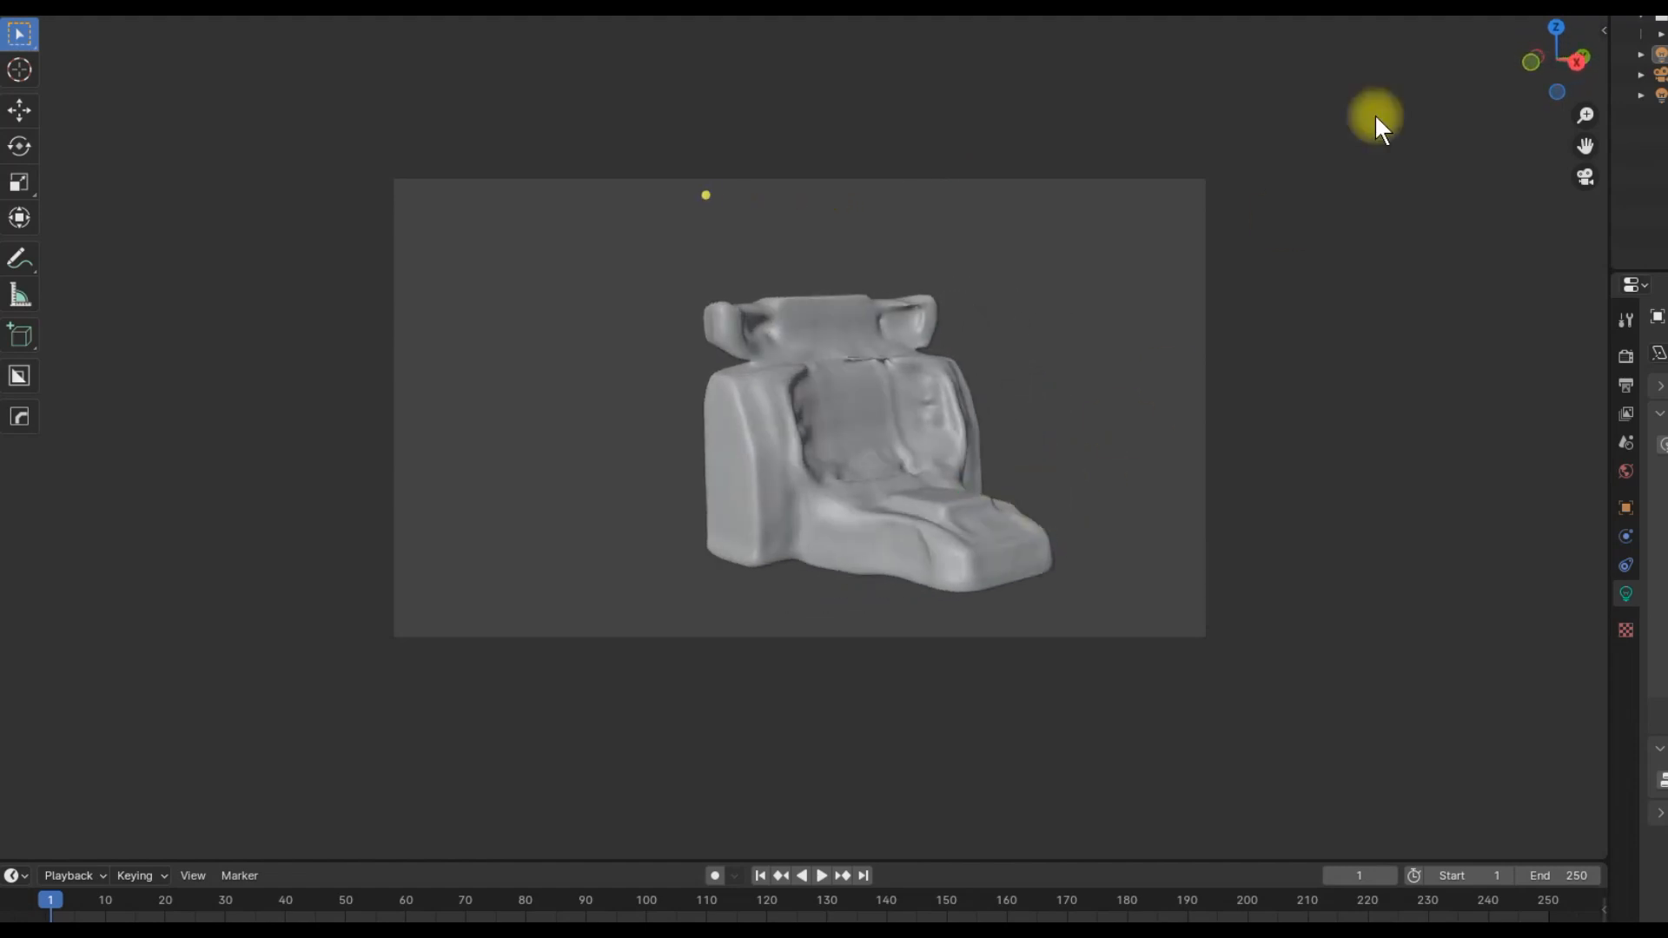
left_click(1448, 19)
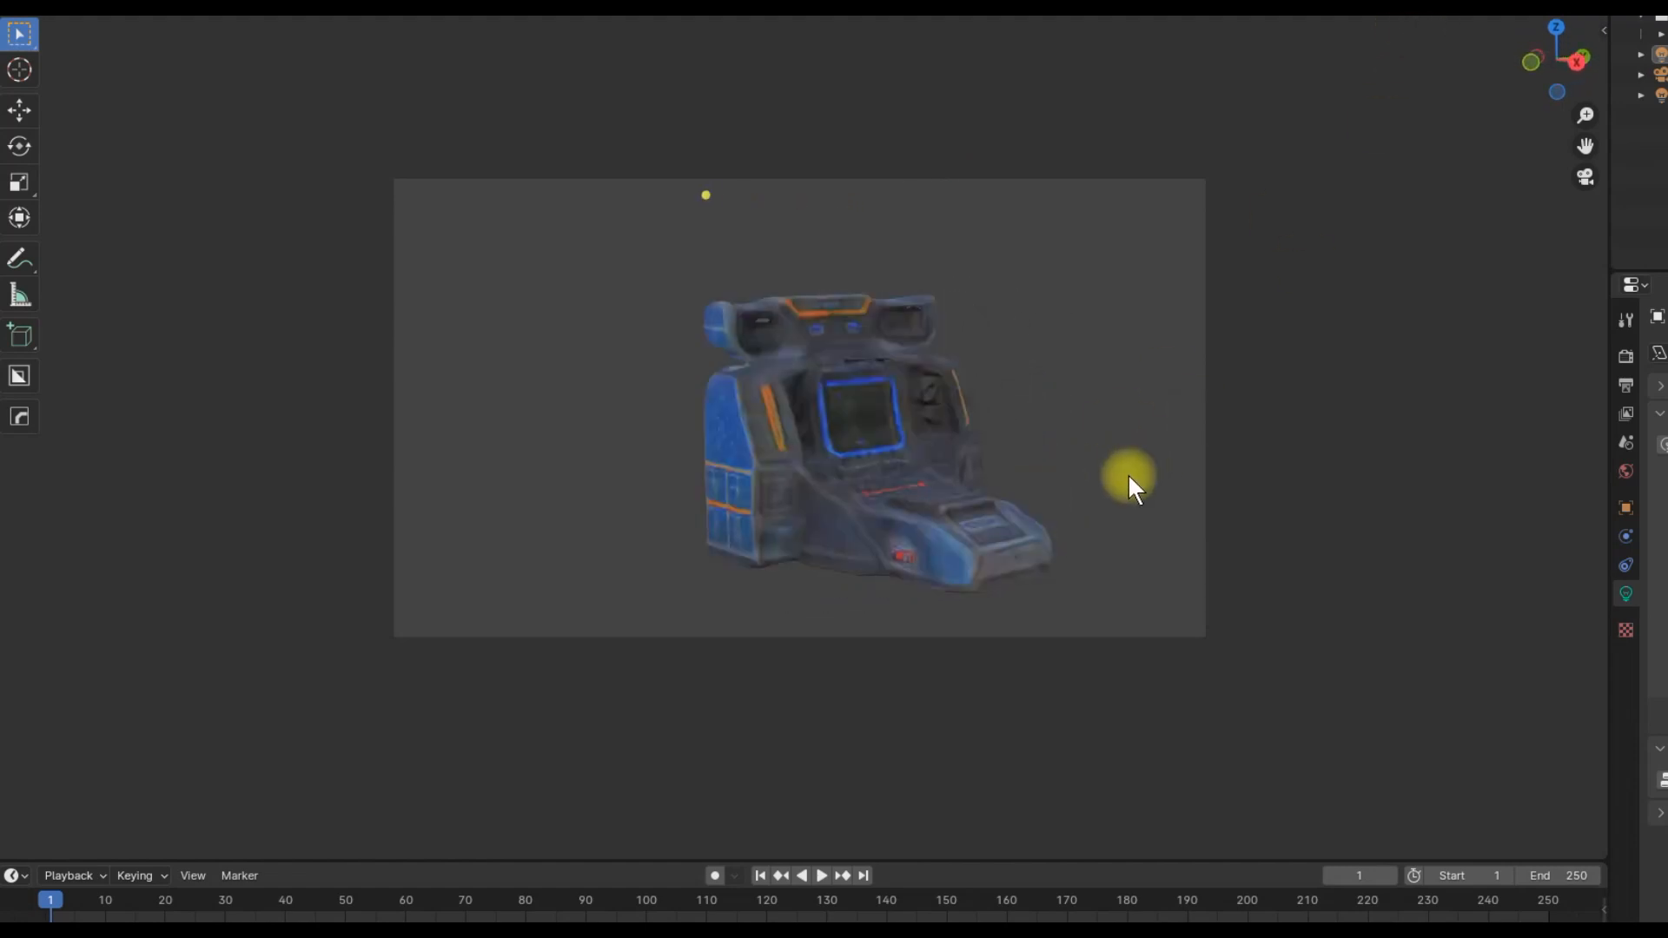
Step: Inspect the textured arcade console from both sides and at a distance, and leave the camera view
middle_click_drag(1008, 453, 918, 491)
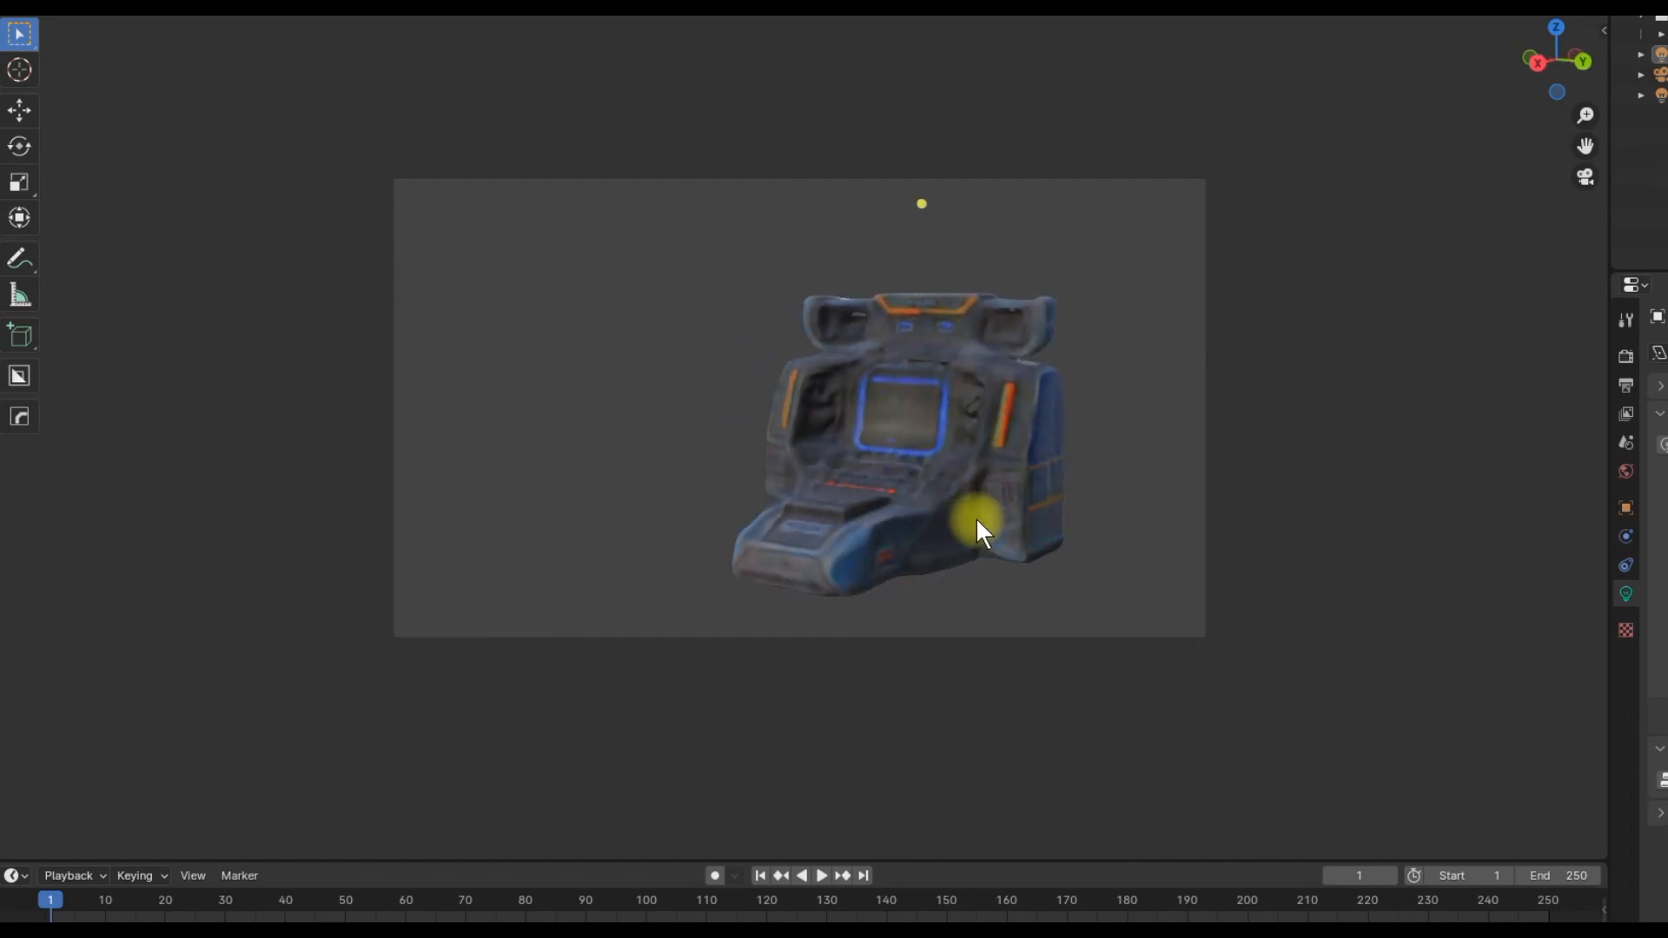
scroll(1000, 539, "down", 5)
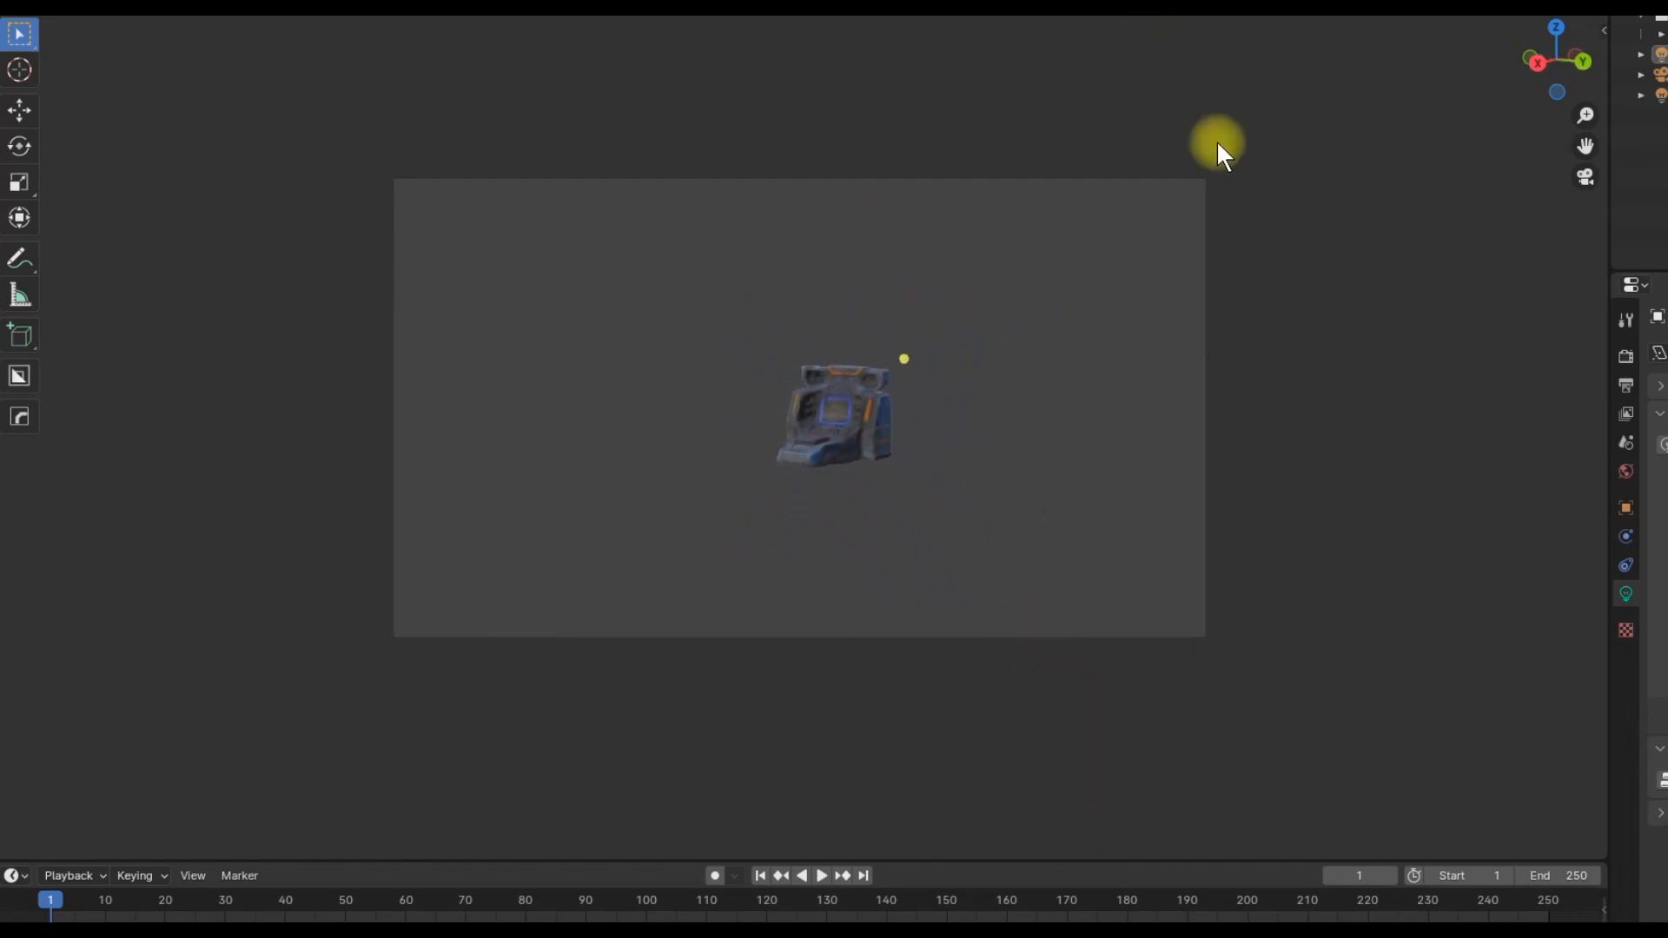
scroll(1087, 691, "up", 5)
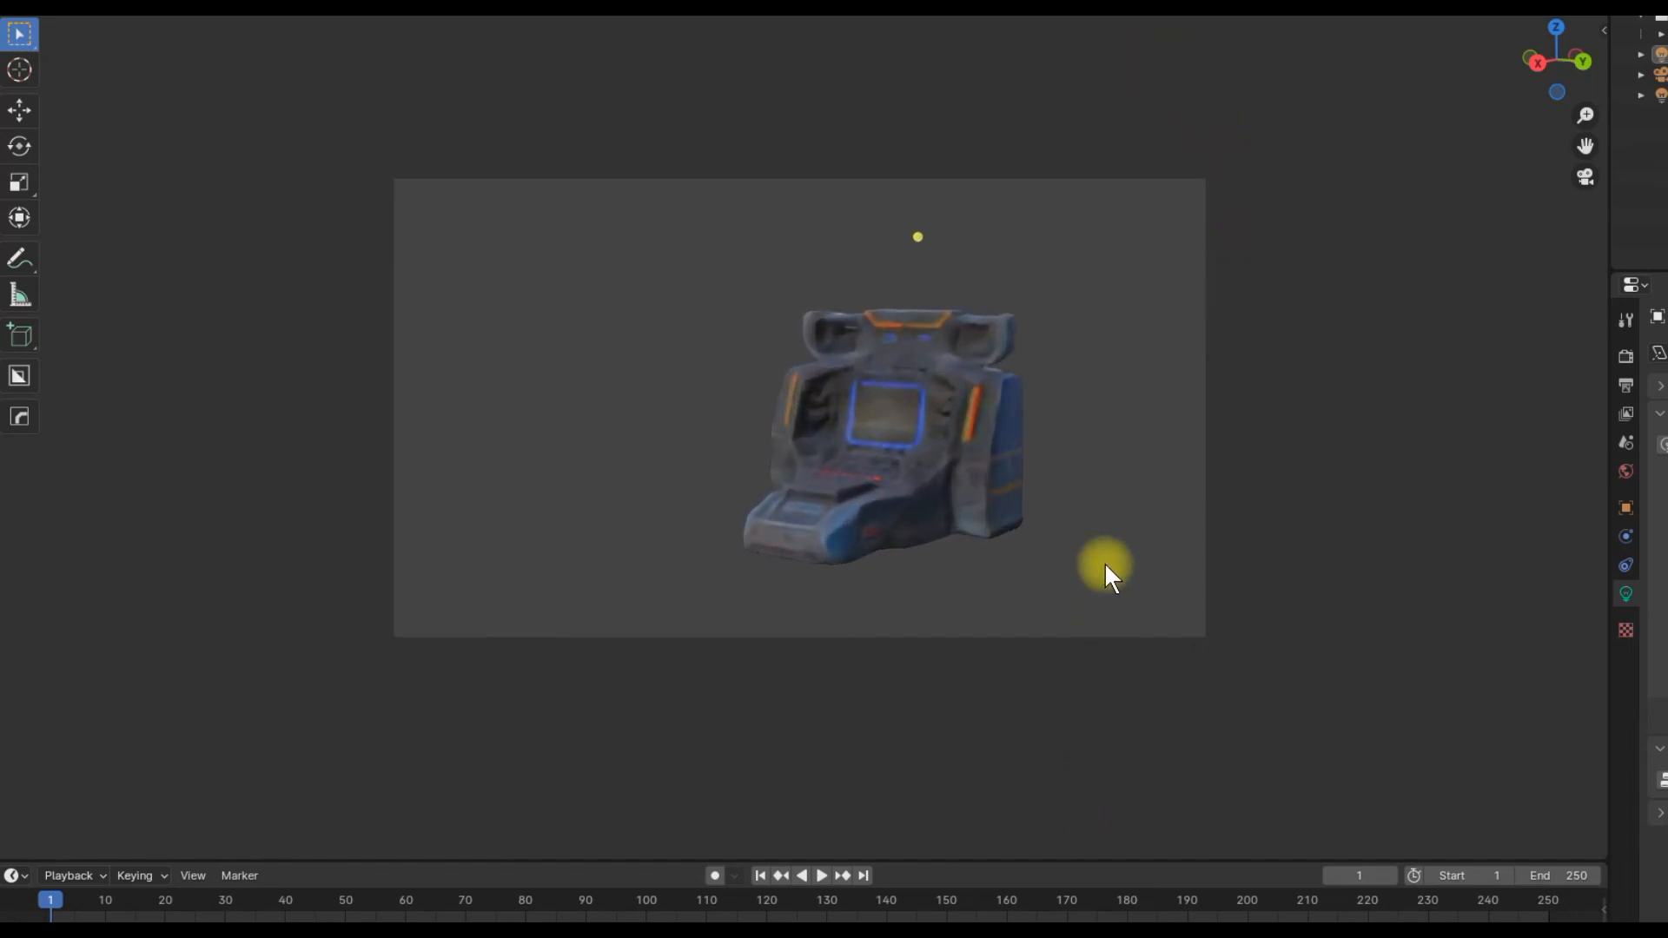
middle_click_drag(998, 525, 1065, 475)
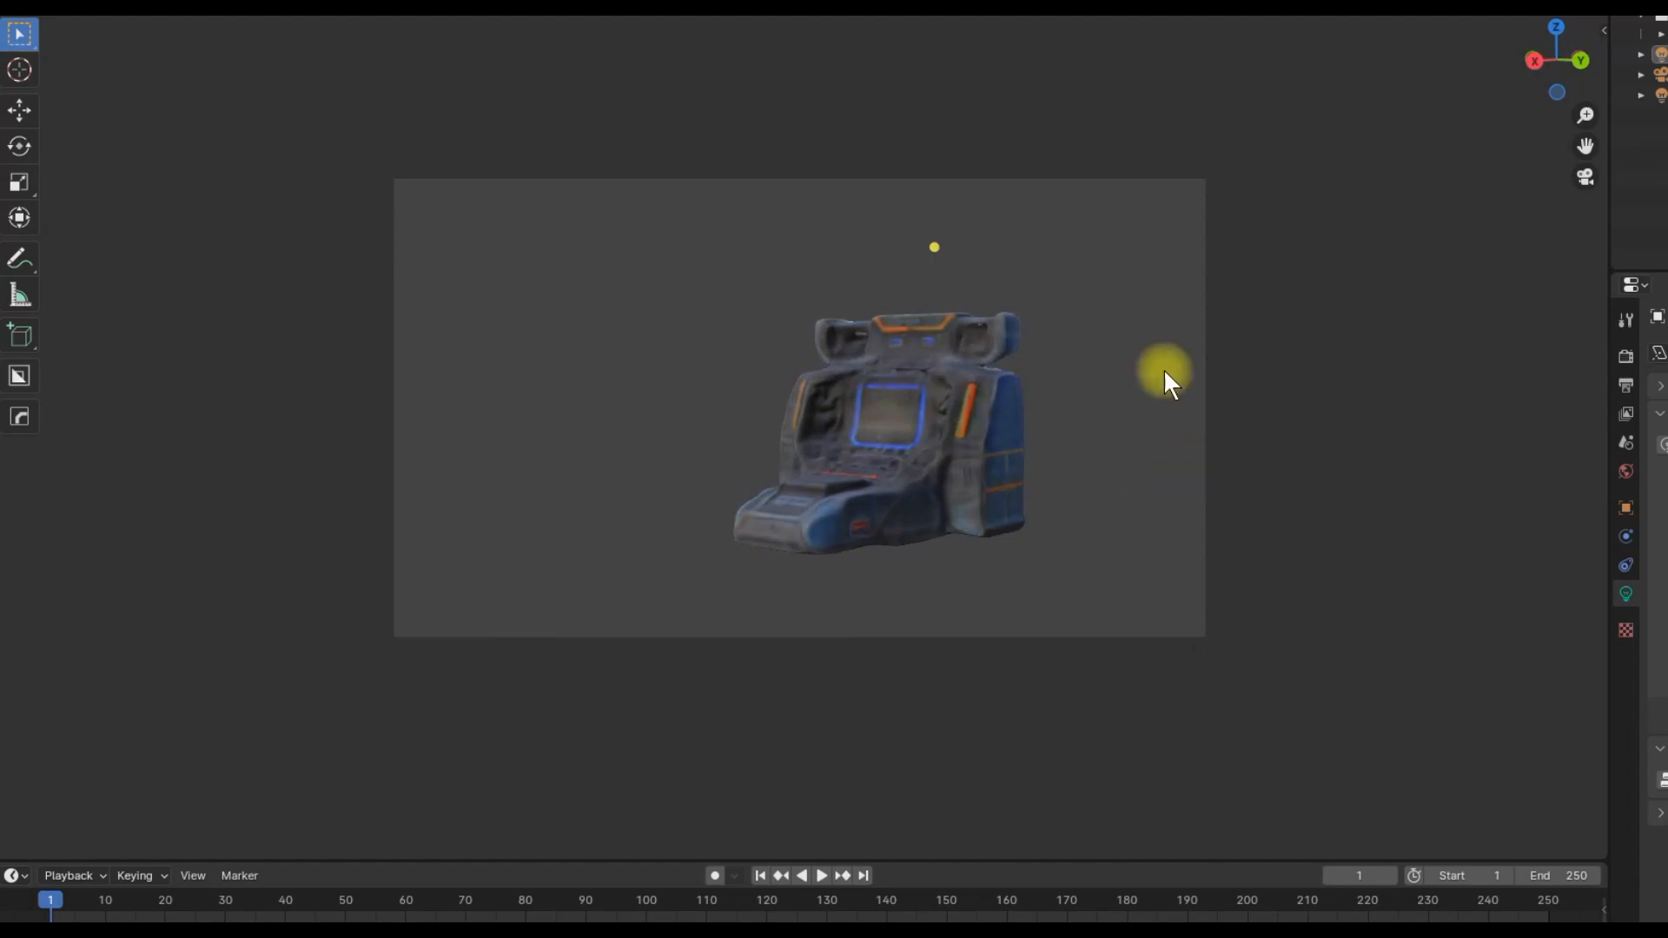
key("KP_0")
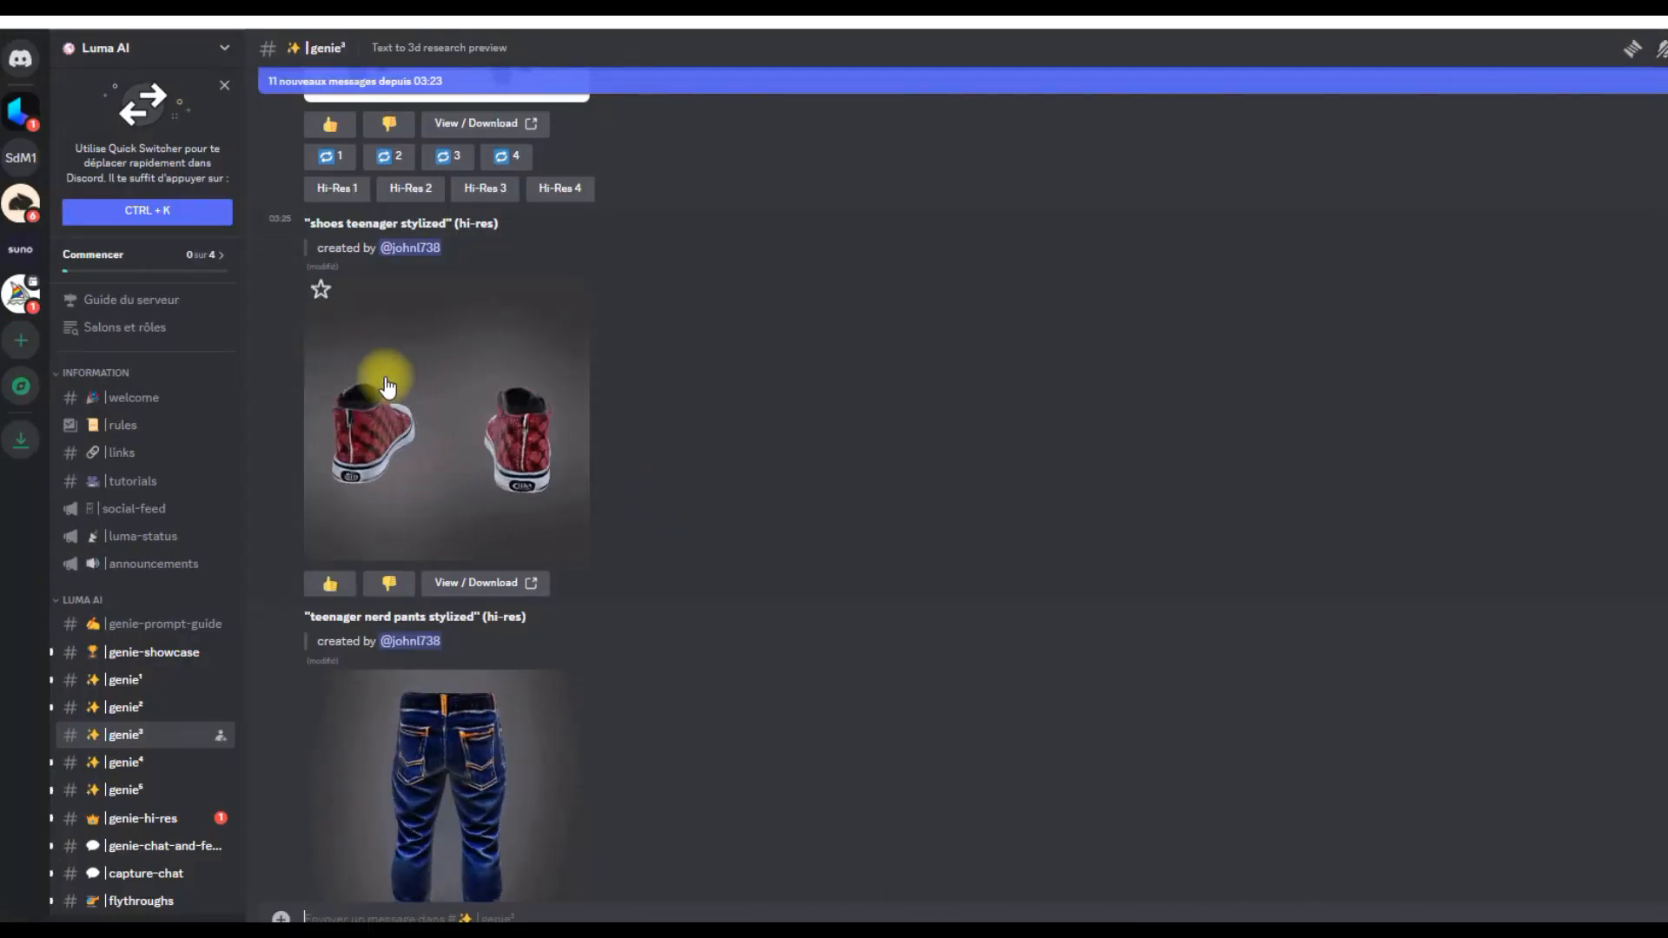
Step: Switch to Discord's genie³ channel and review the teenager pants, shoes and "arms teenager body part stylized" generations
scroll(623, 458, "up", 3)
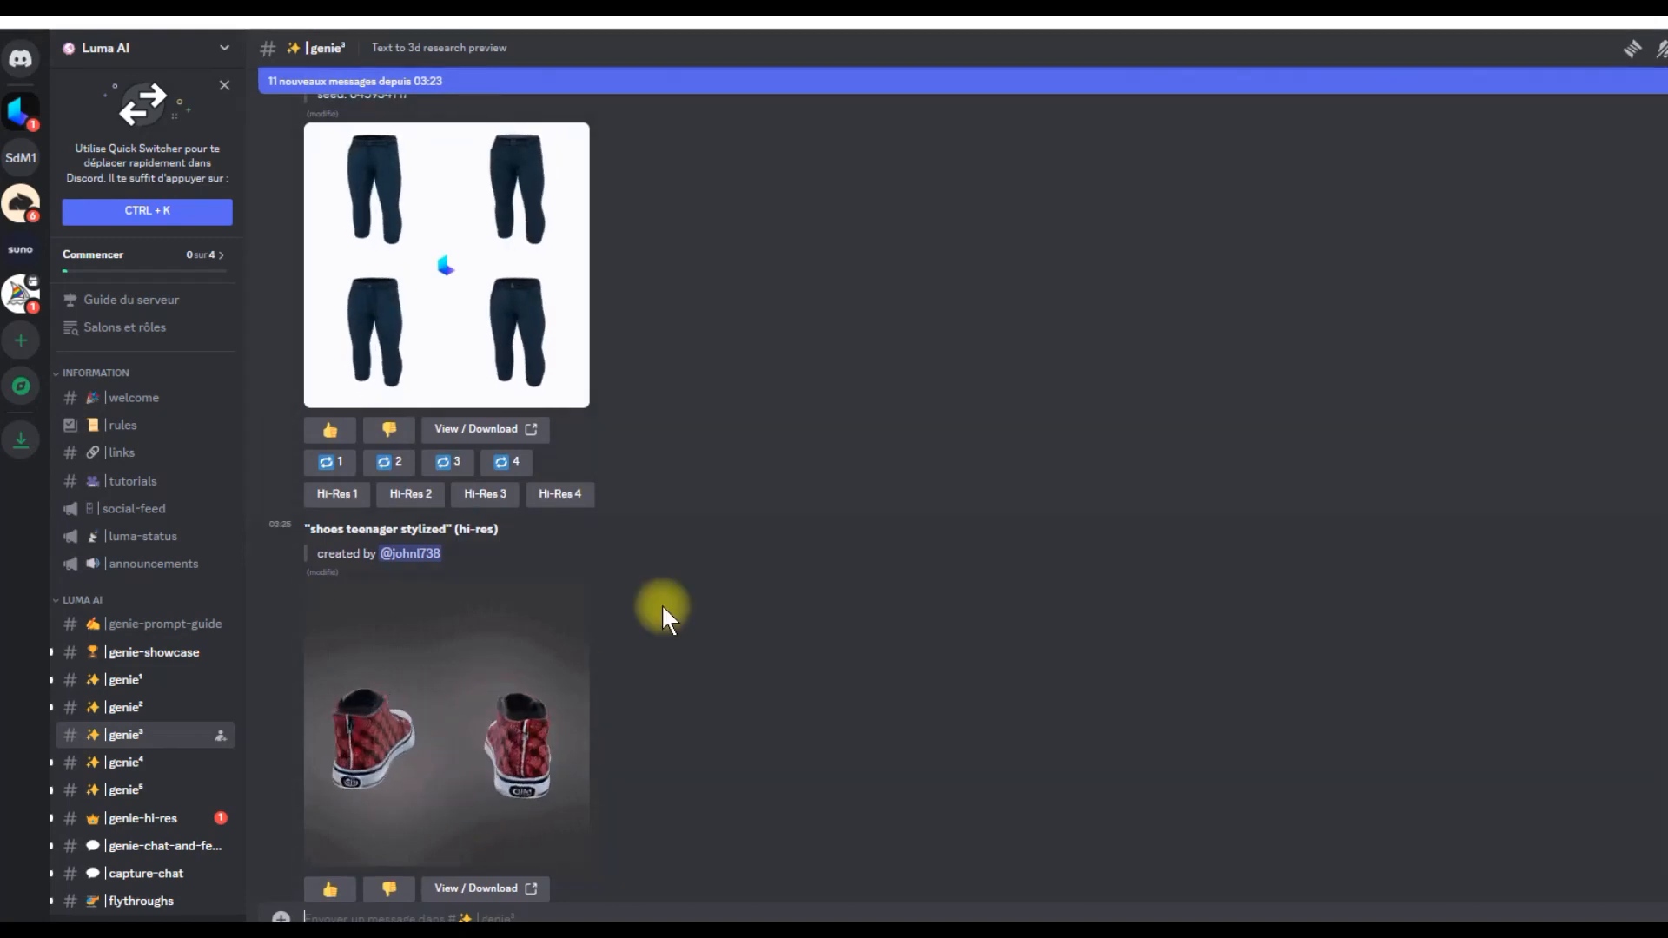
scroll(662, 604, "up", 8)
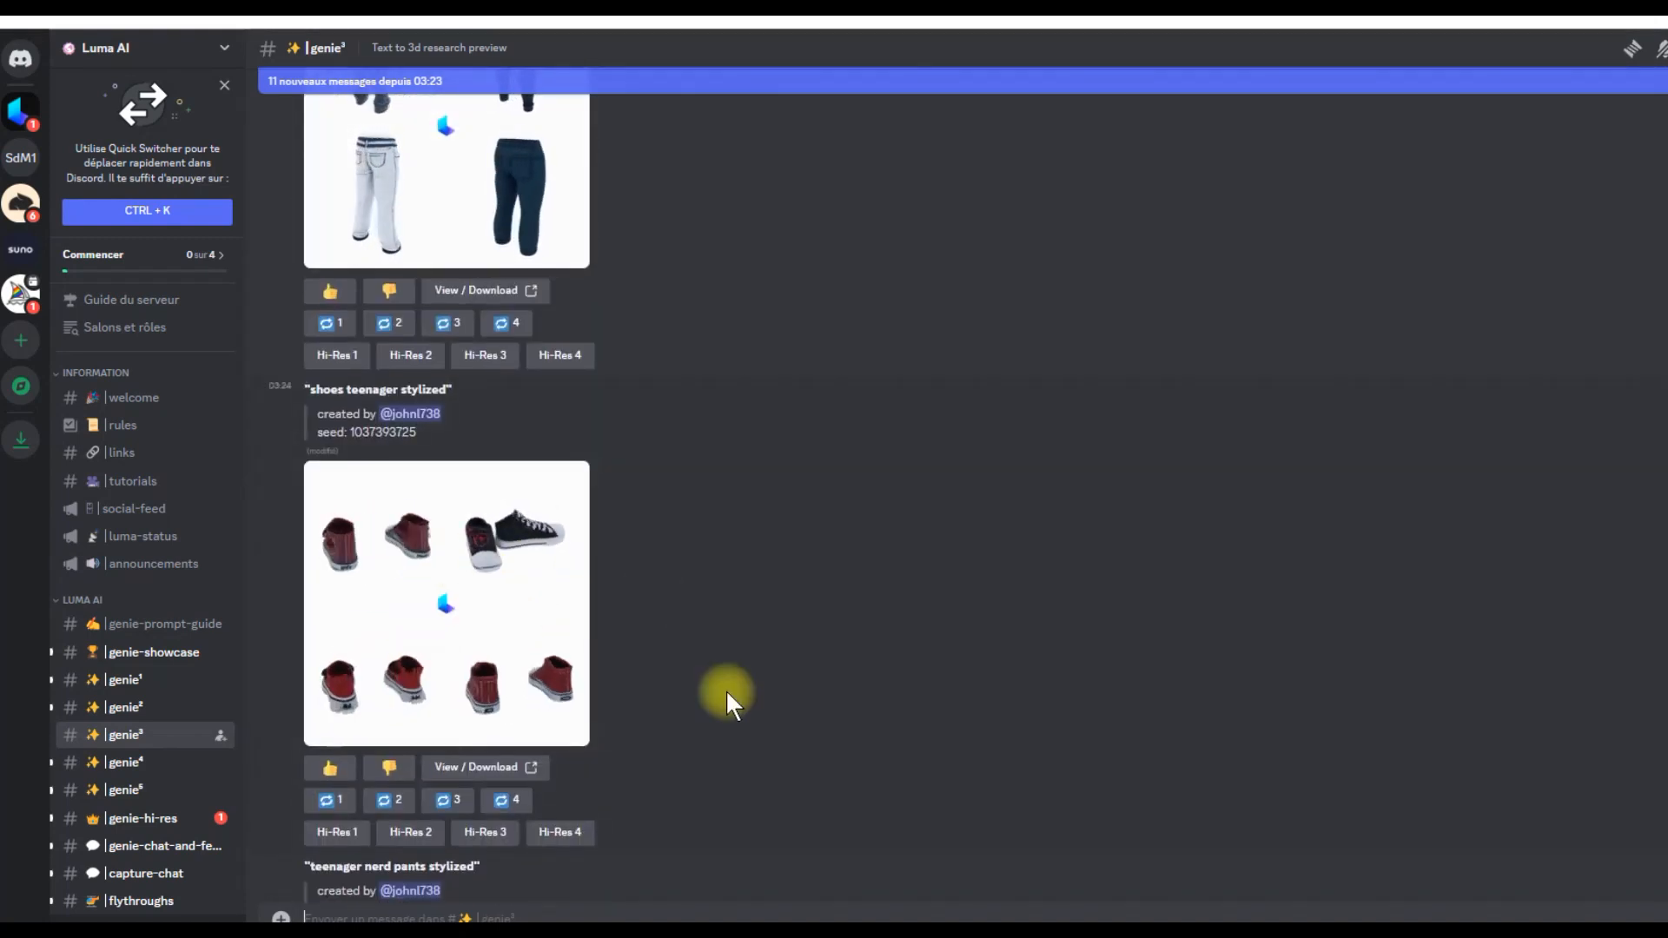
scroll(885, 611, "up", 15)
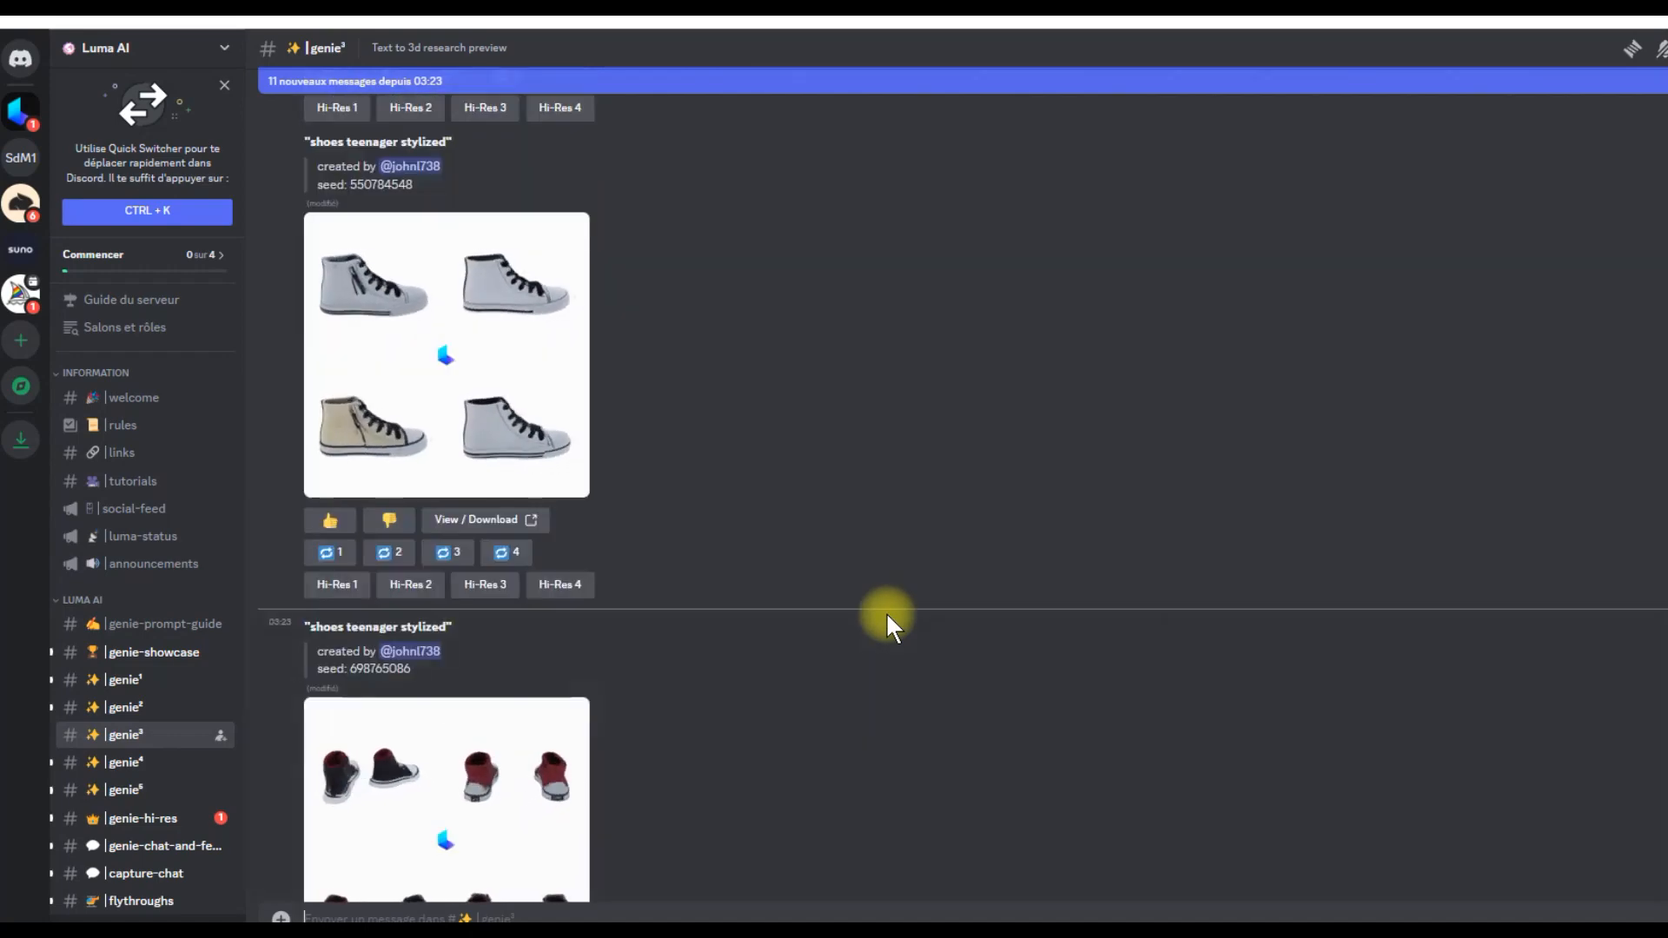
scroll(888, 615, "up", 15)
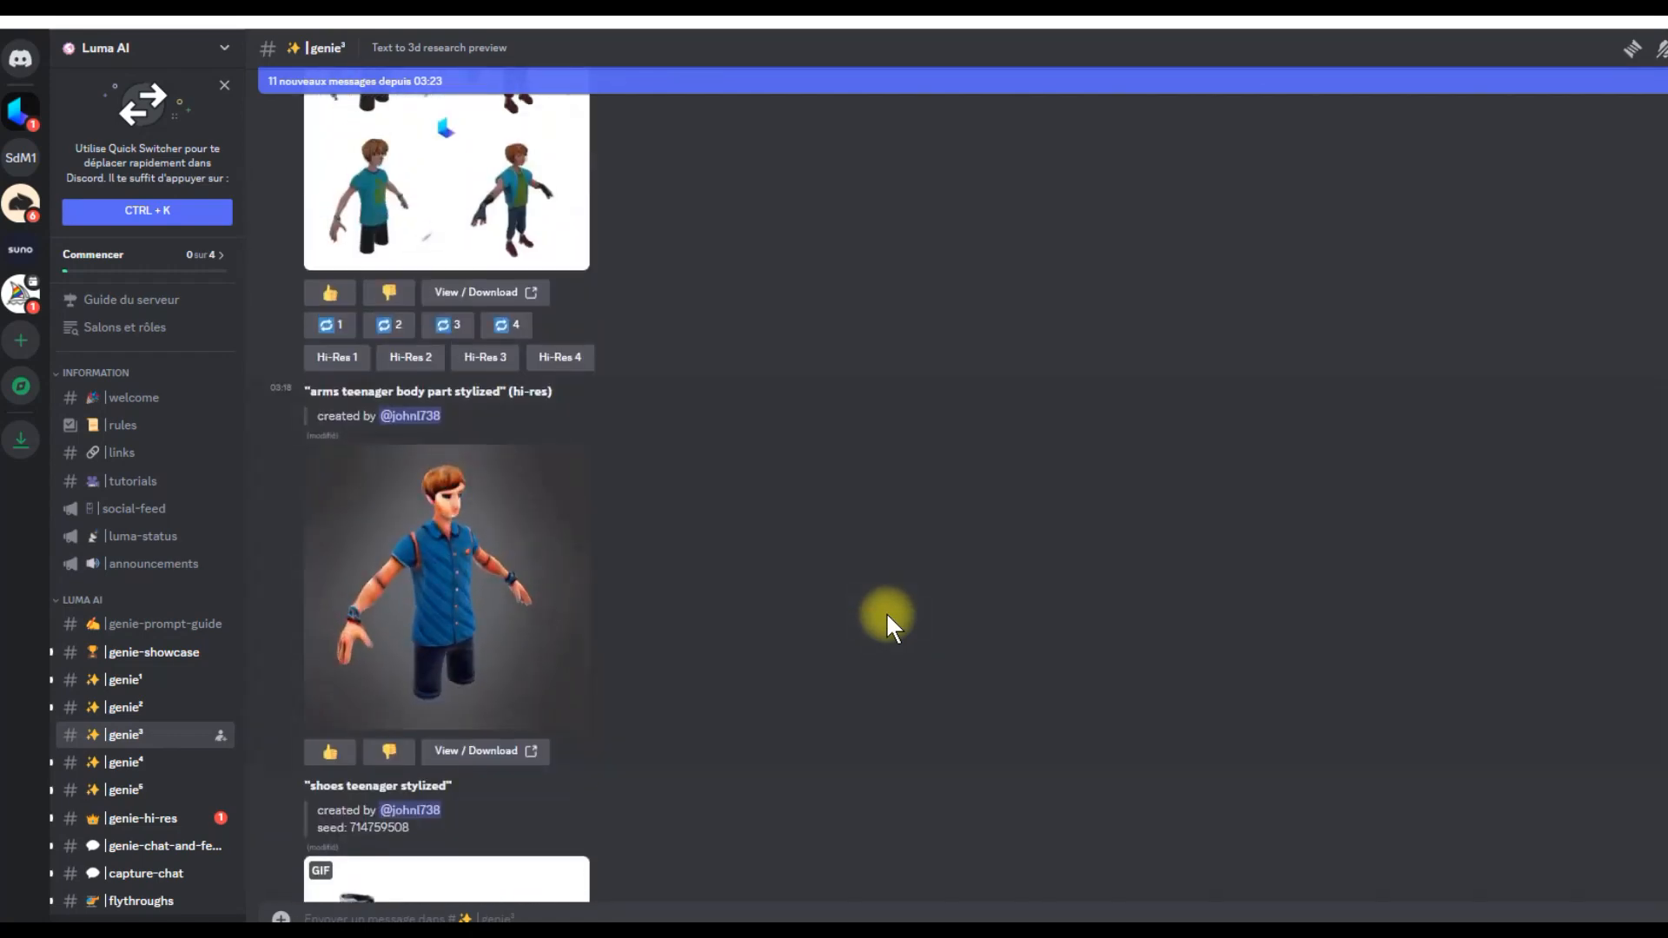
scroll(998, 525, "up", 6)
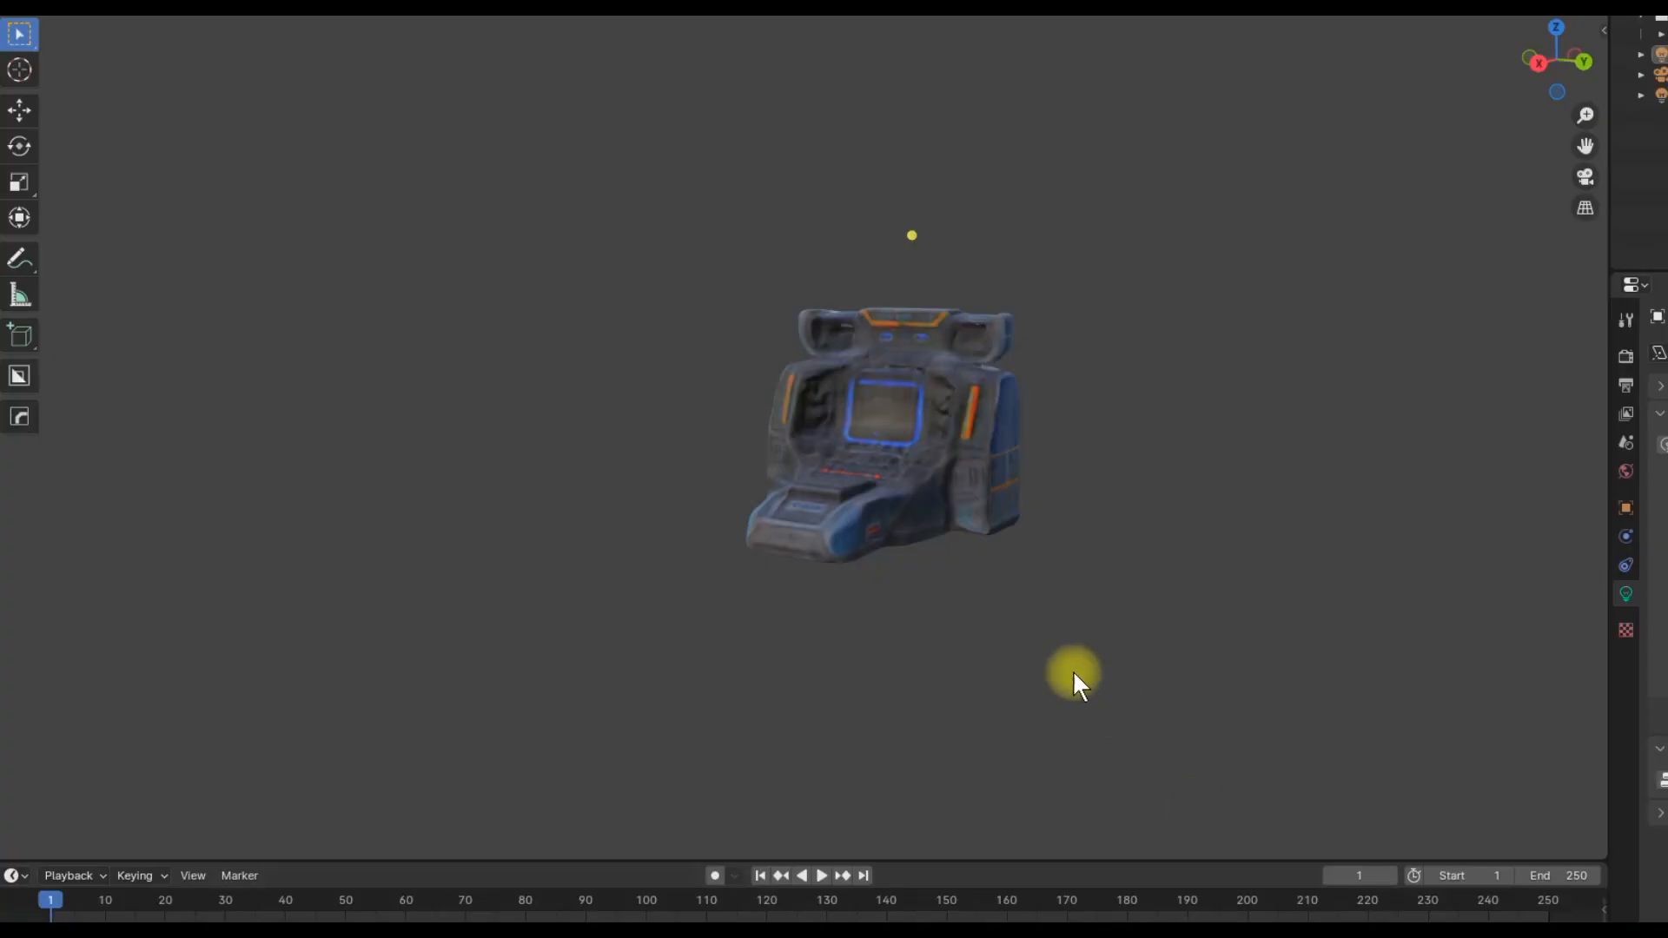
Step: Switch to Blender and compare how the arcade console looks from far away and up close
scroll(1073, 671, "down", 8)
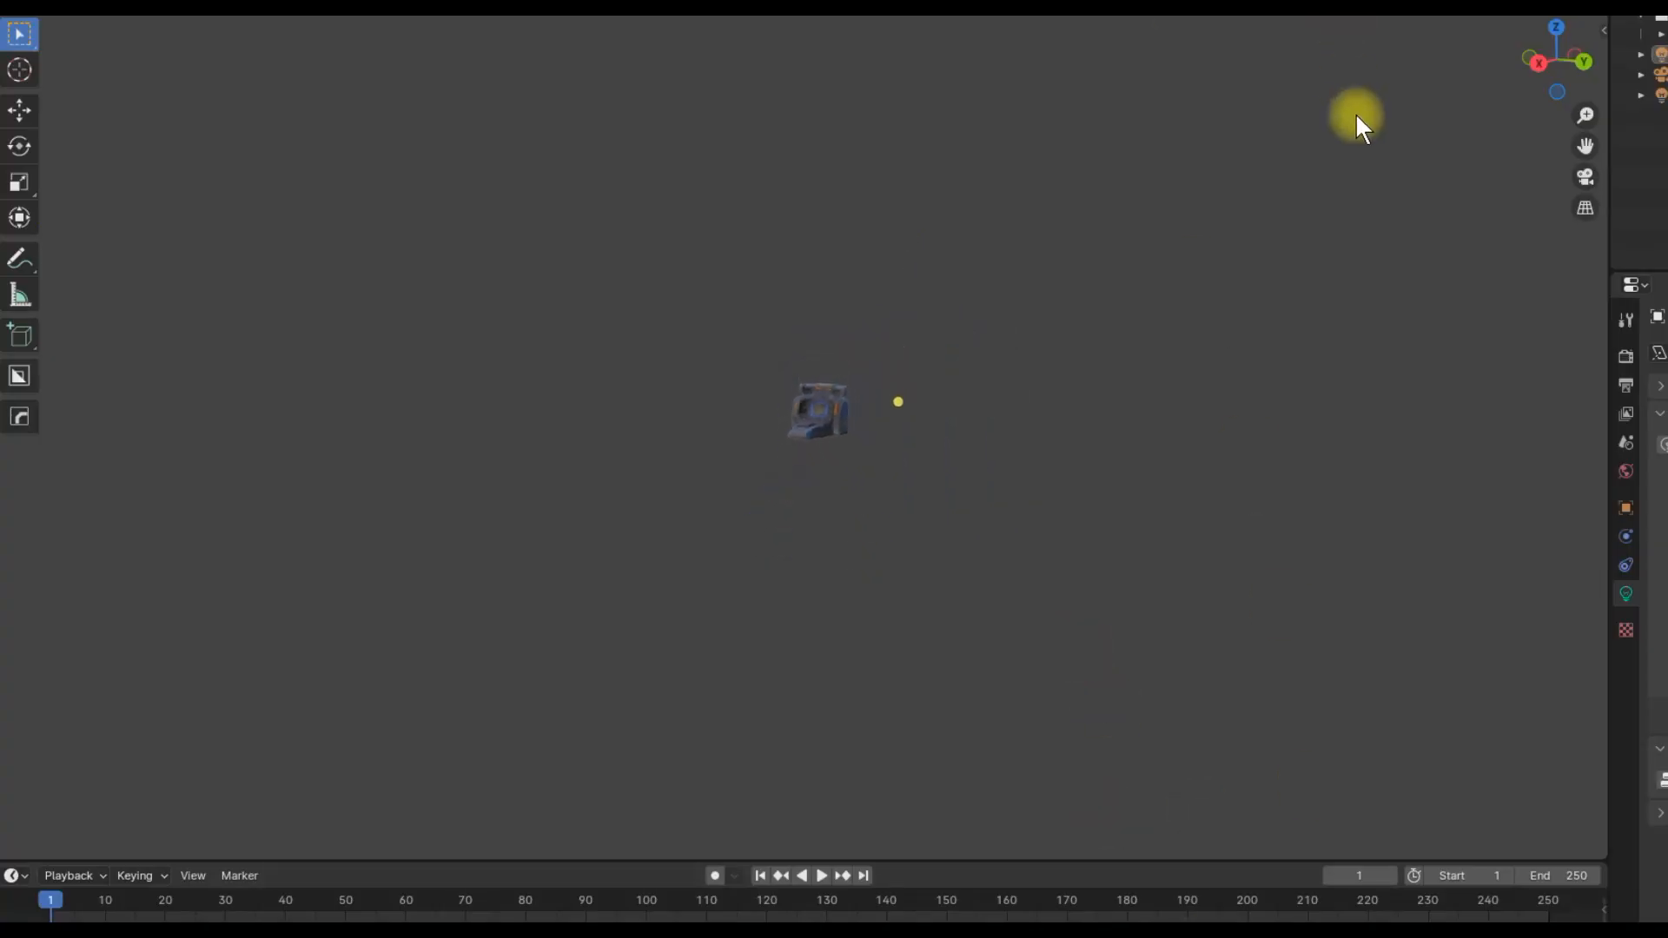
middle_click_drag(1165, 439, 1299, 828, "ctrl")
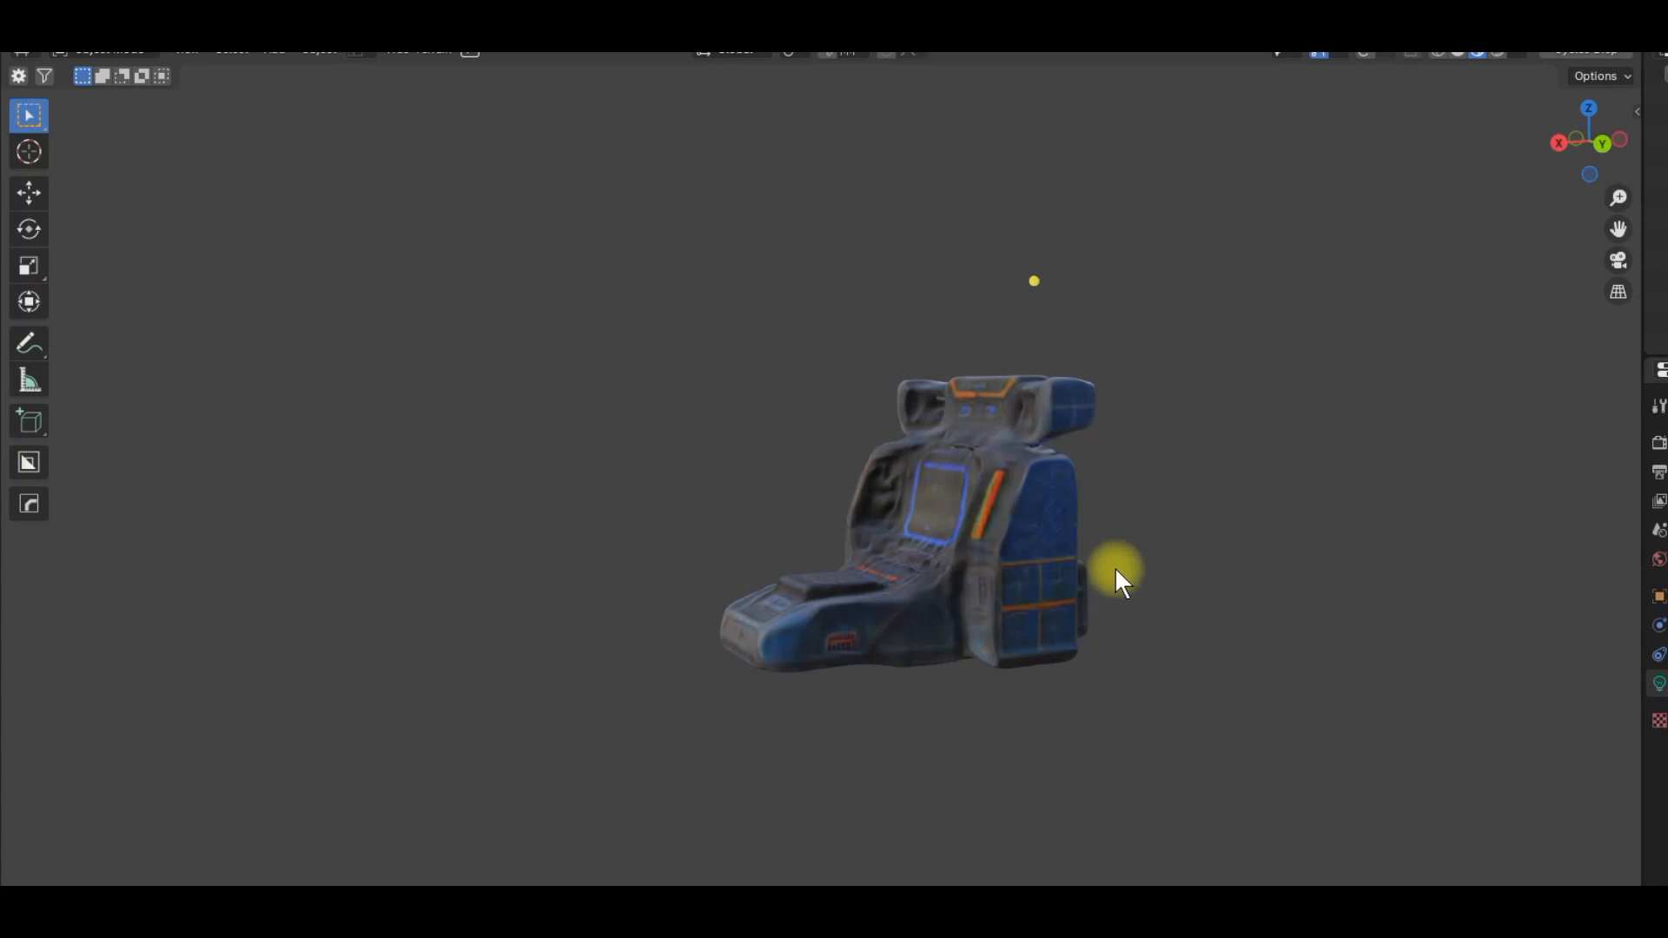
middle_click_drag(1166, 492, 1104, 423)
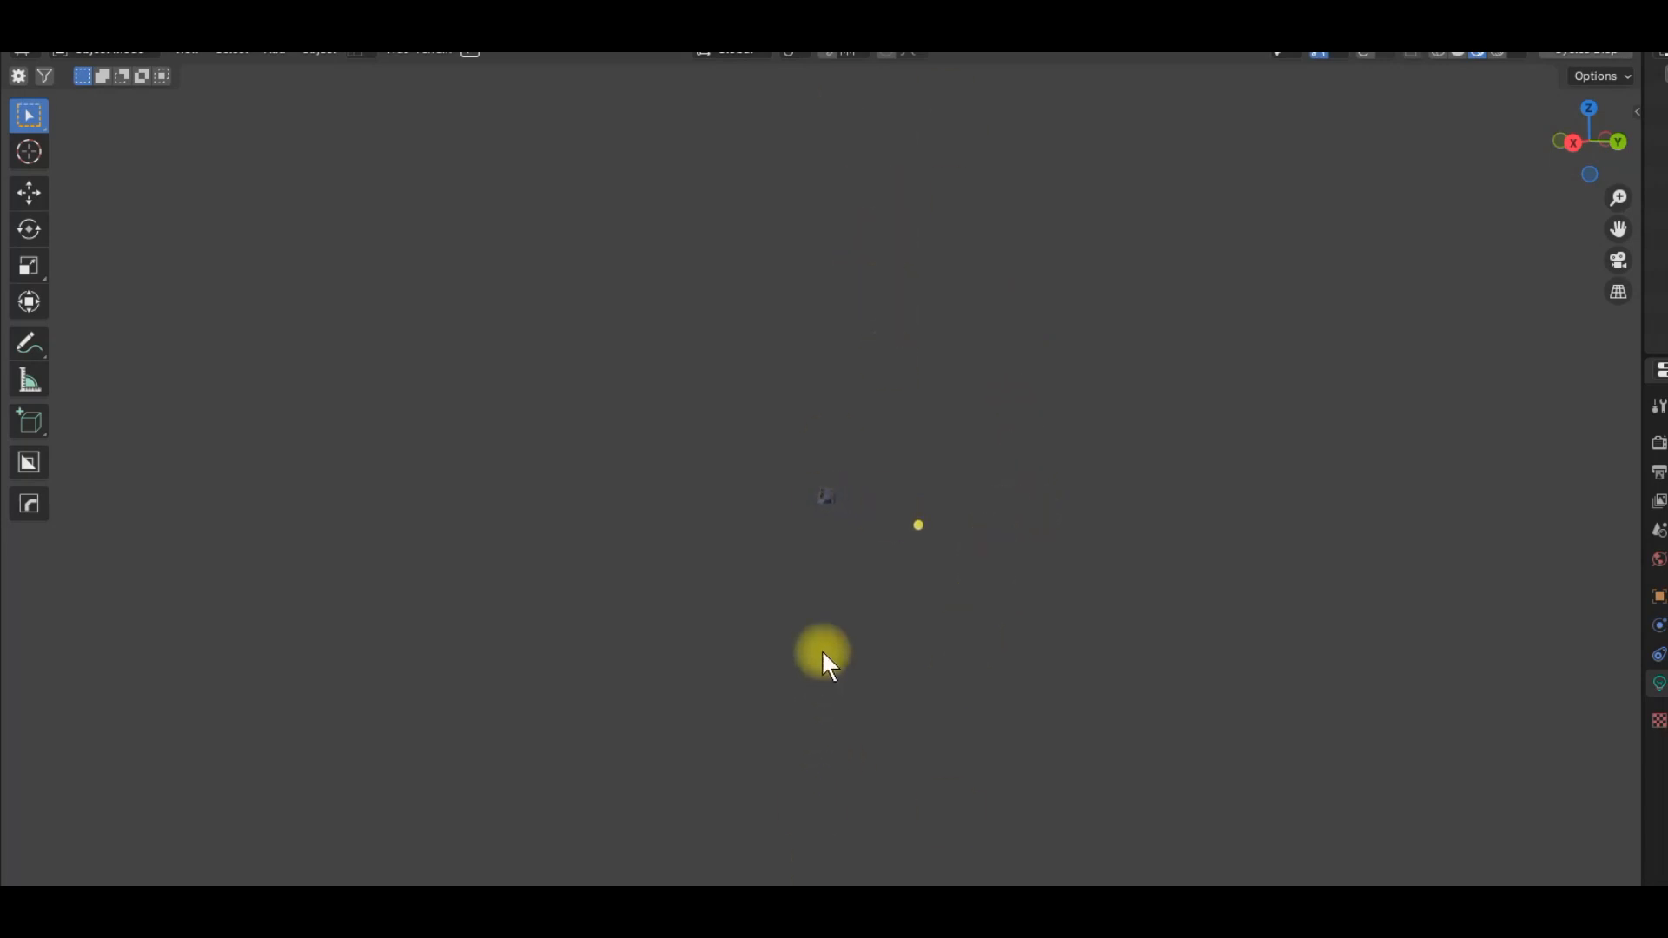
middle_click_drag(890, 488, 959, 404, "ctrl")
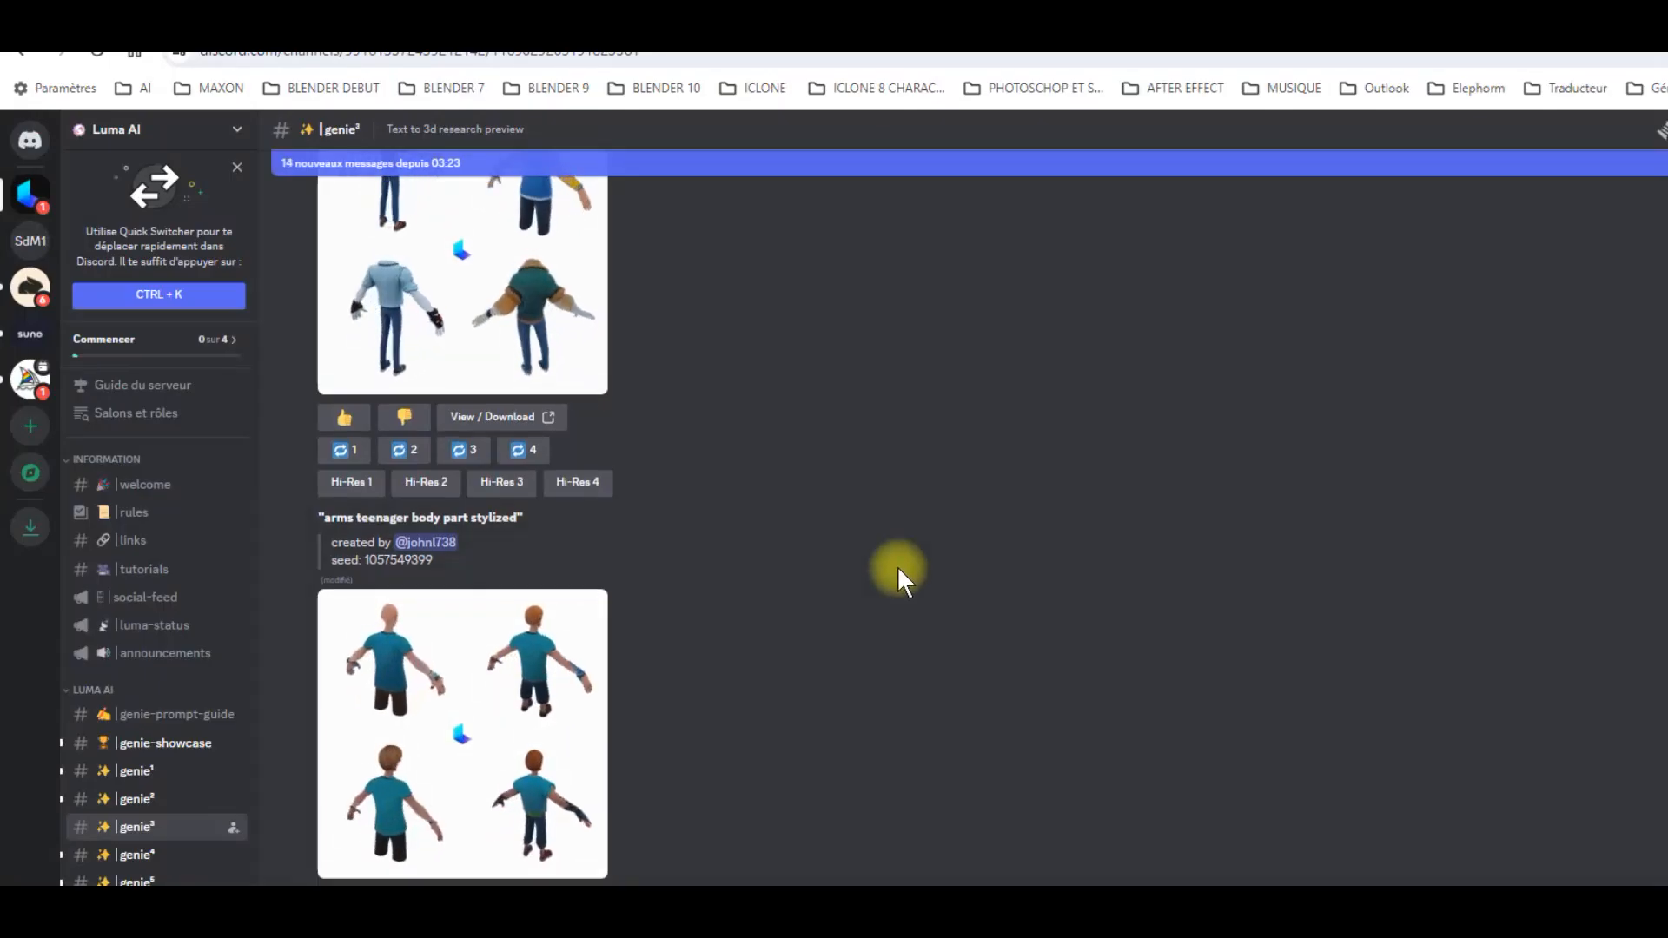
Step: Switch to Discord's genie³ channel and review the earlier "pants teenager stylized" and "shirt teenager stylized" hi-res generations
scroll(902, 561, "up", 16)
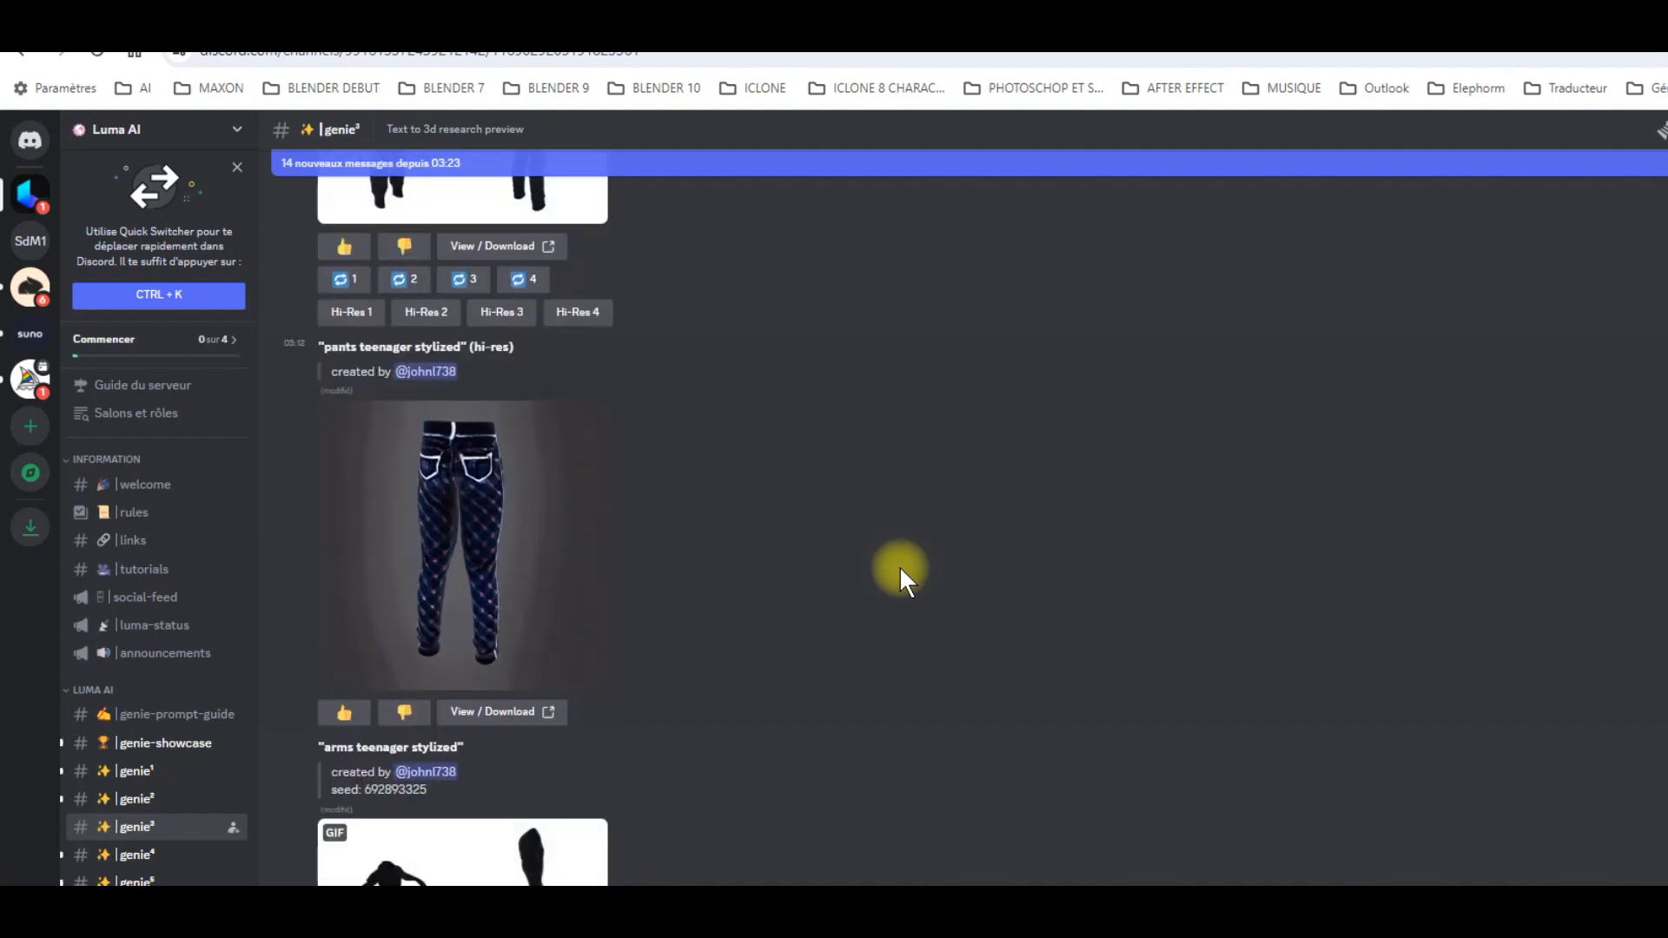
scroll(895, 565, "up", 8)
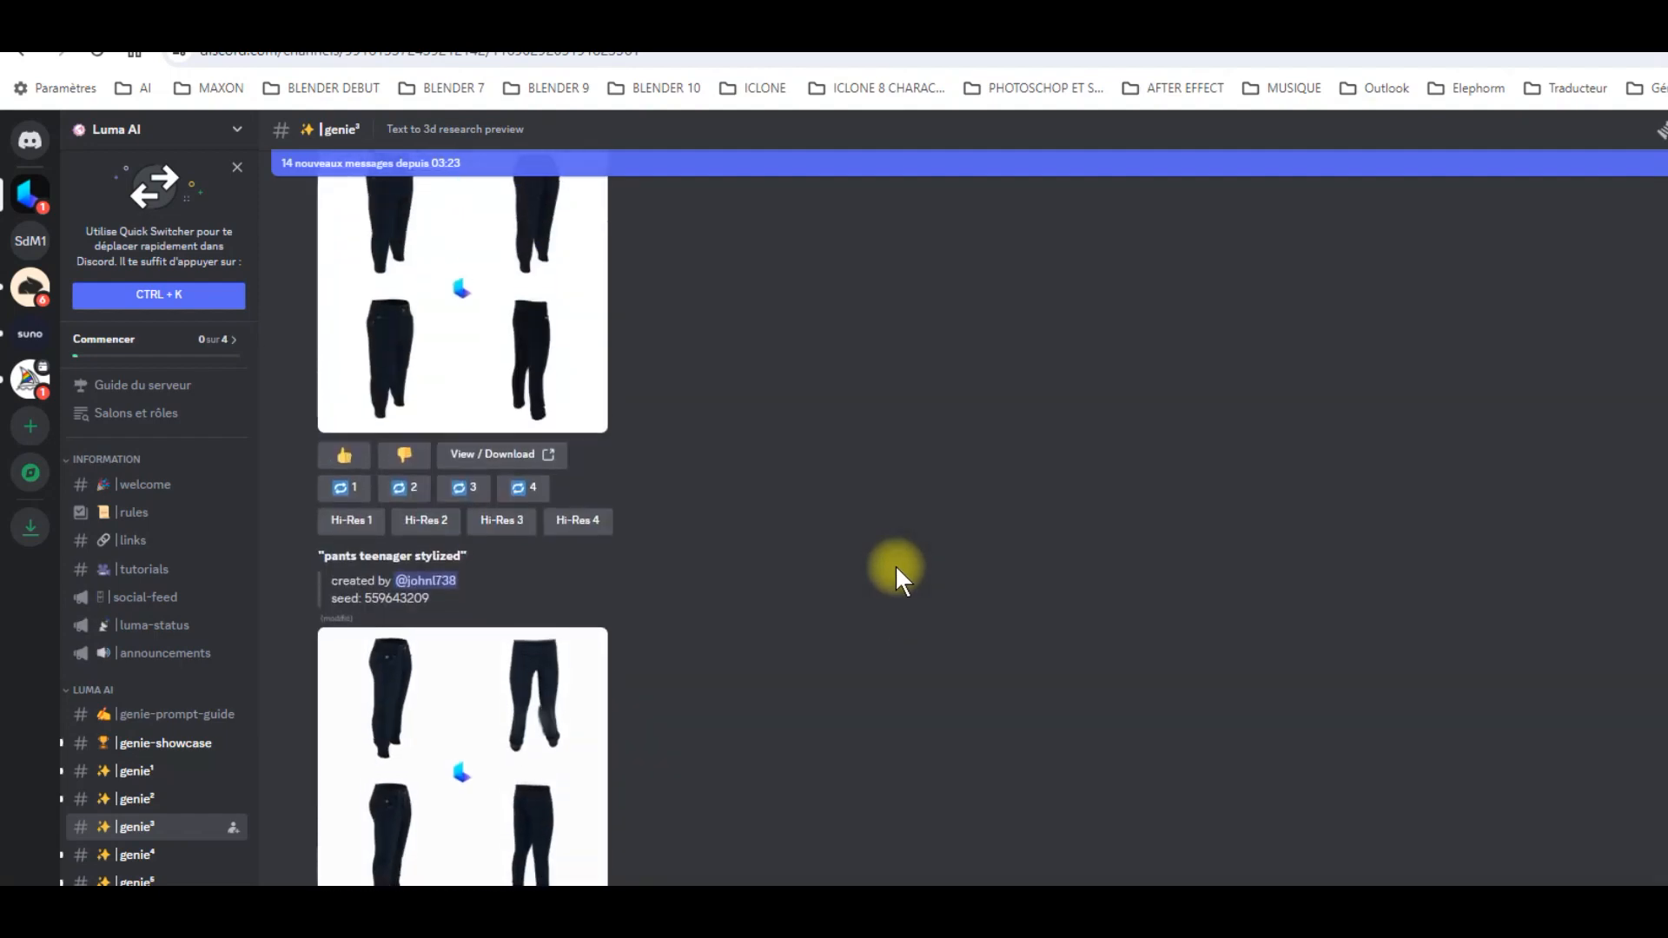
scroll(896, 563, "up", 5)
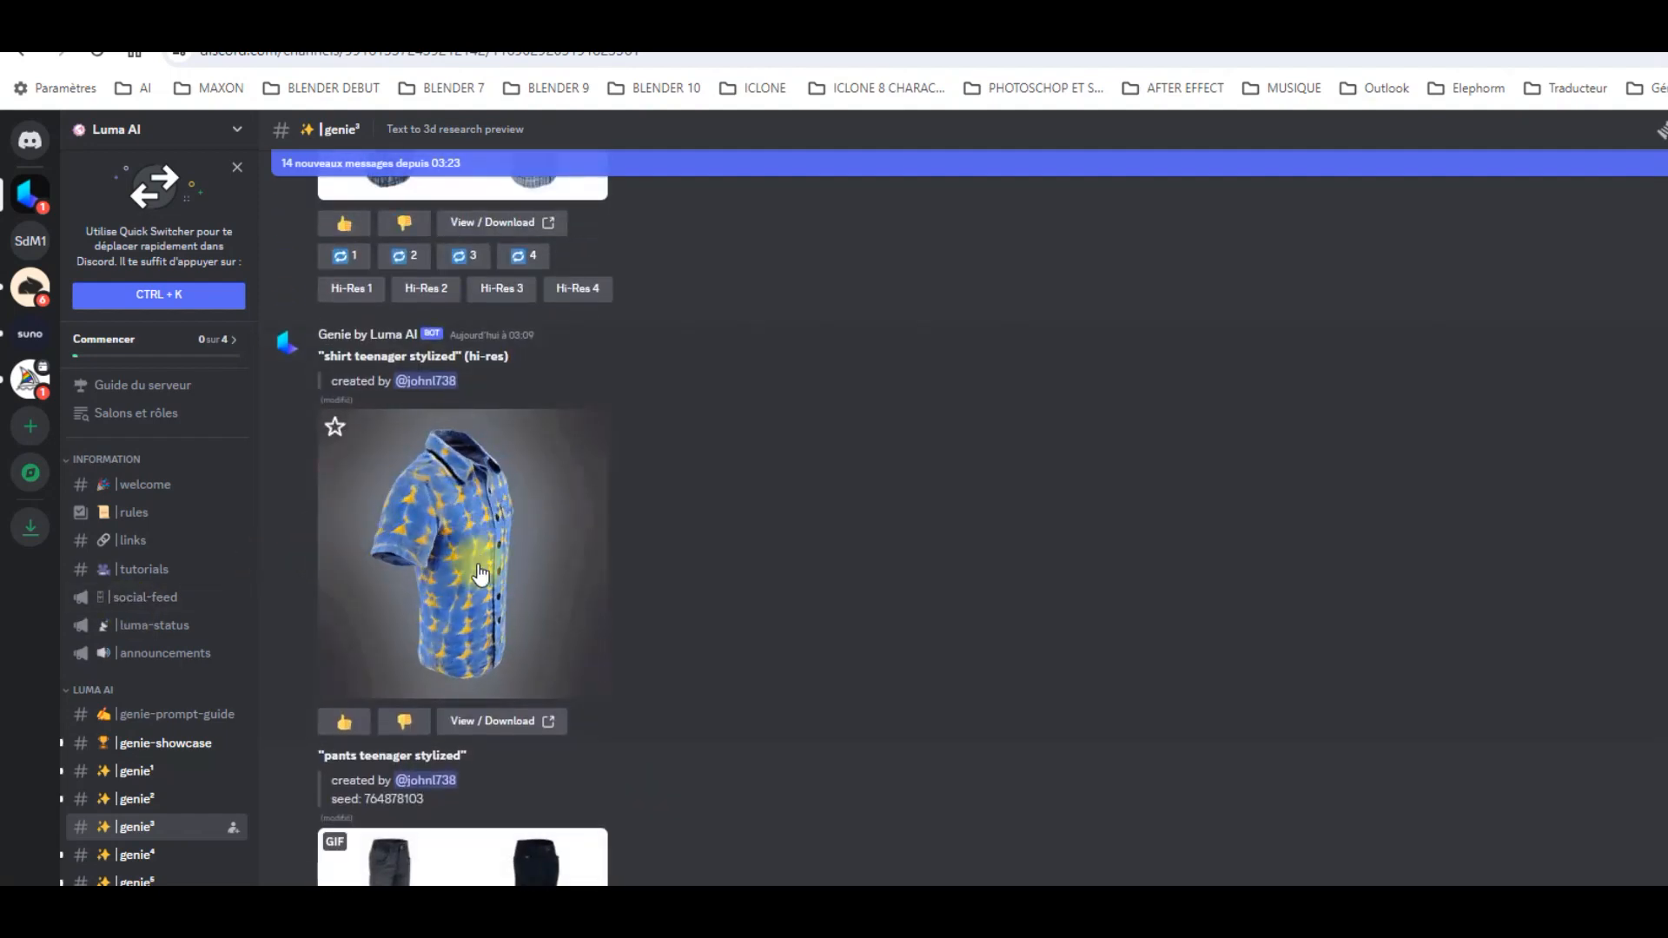
scroll(830, 529, "up", 5)
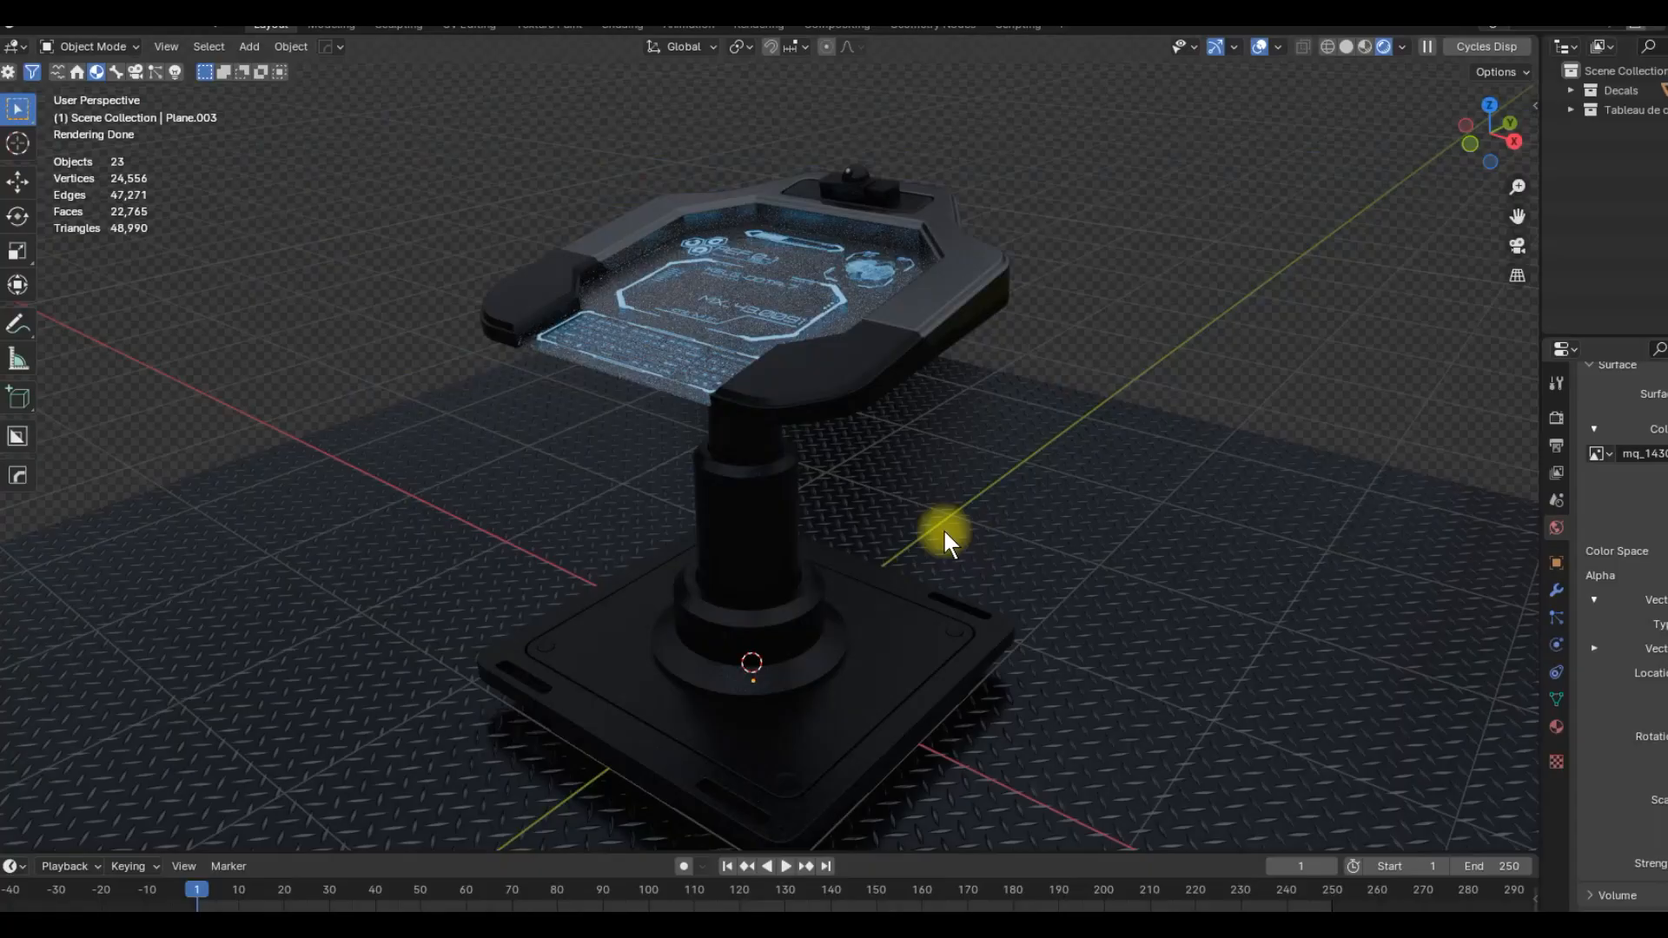
Step: Switch to the Blender control table scene and examine the holographic screen and the black dome on its upper frame
middle_click_drag(1006, 520, 1051, 516)
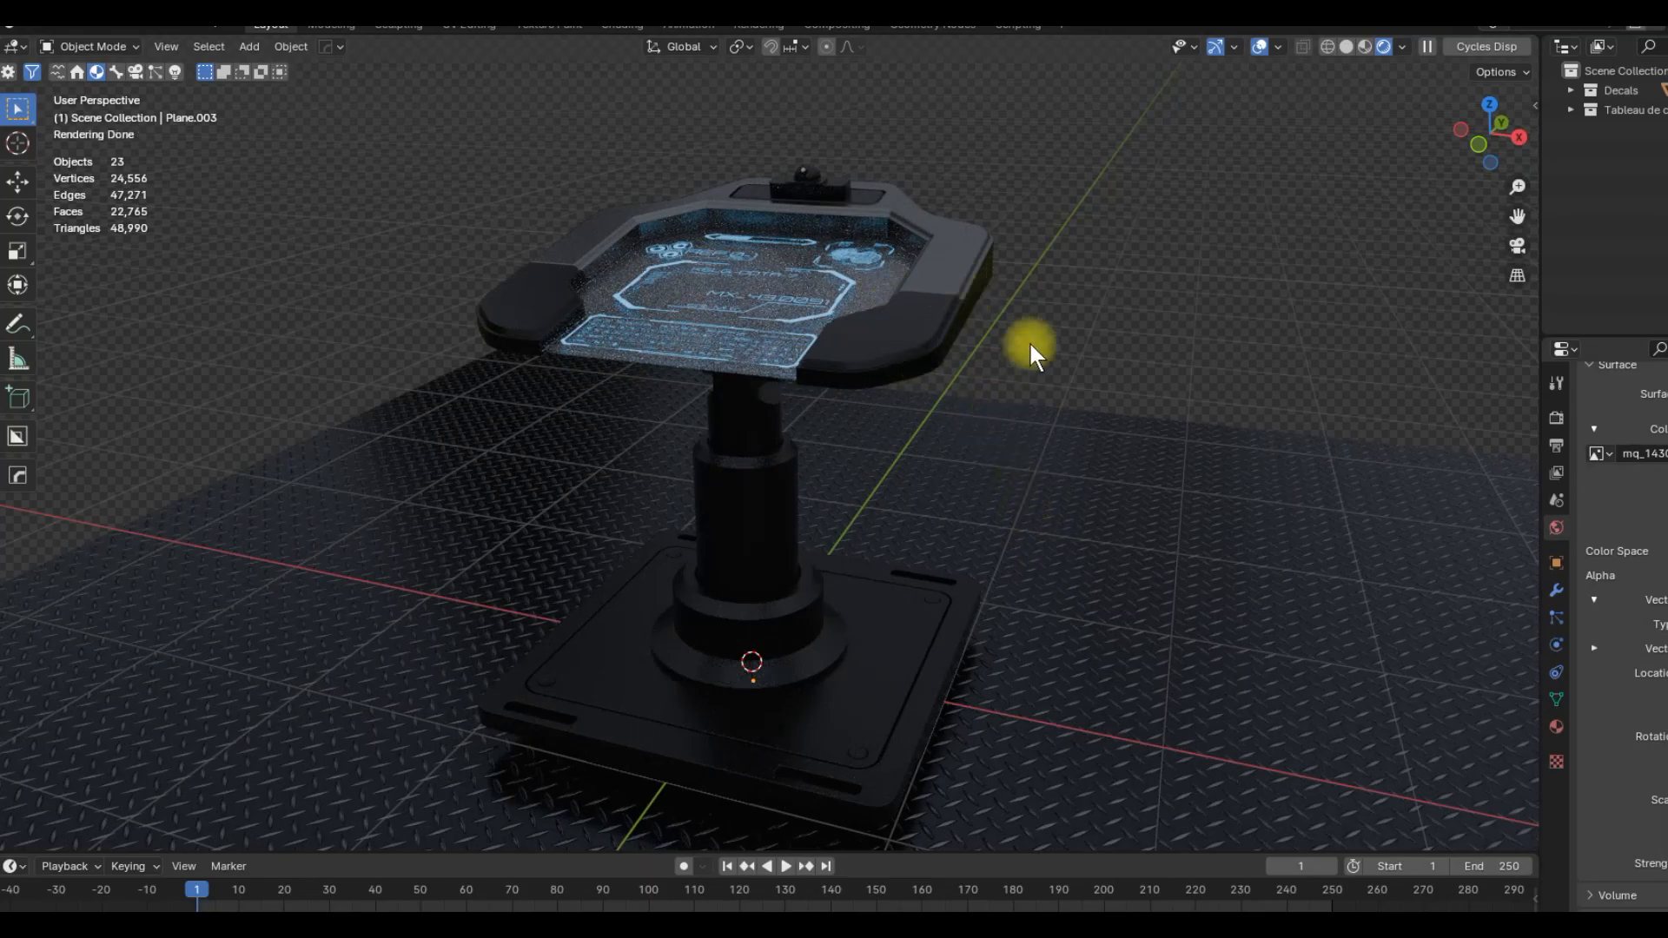
middle_click_drag(1027, 341, 865, 359)
scroll(869, 359, "up", 5)
scroll(869, 371, "up", 5)
left_click(950, 233)
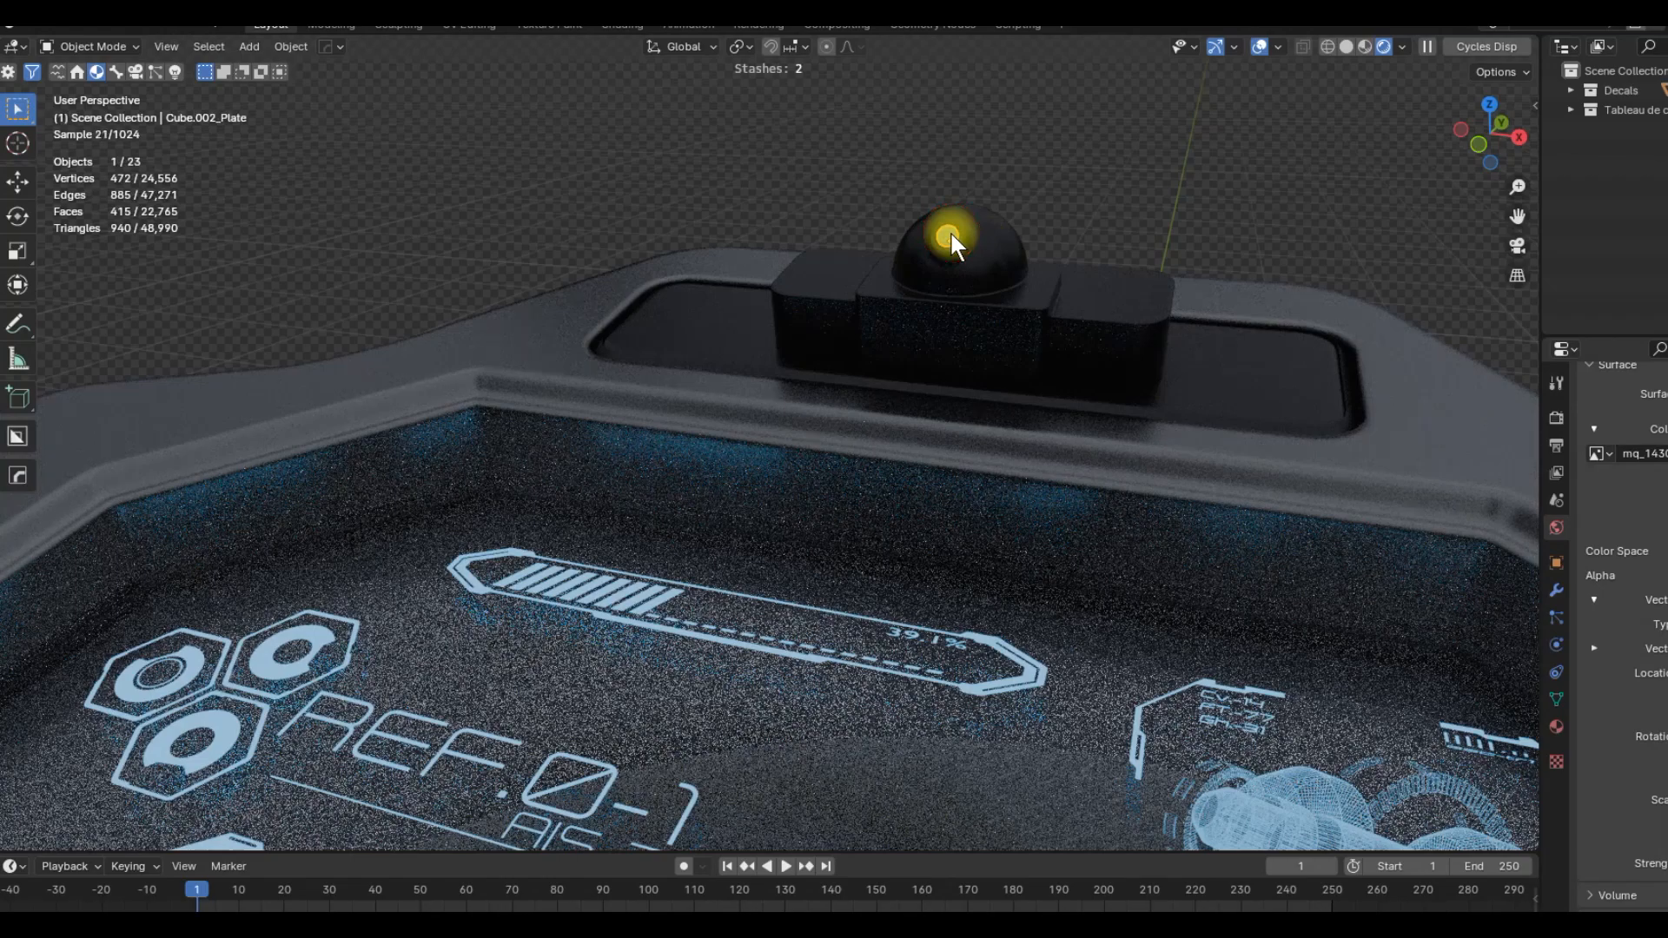
scroll(934, 362, "down", 8)
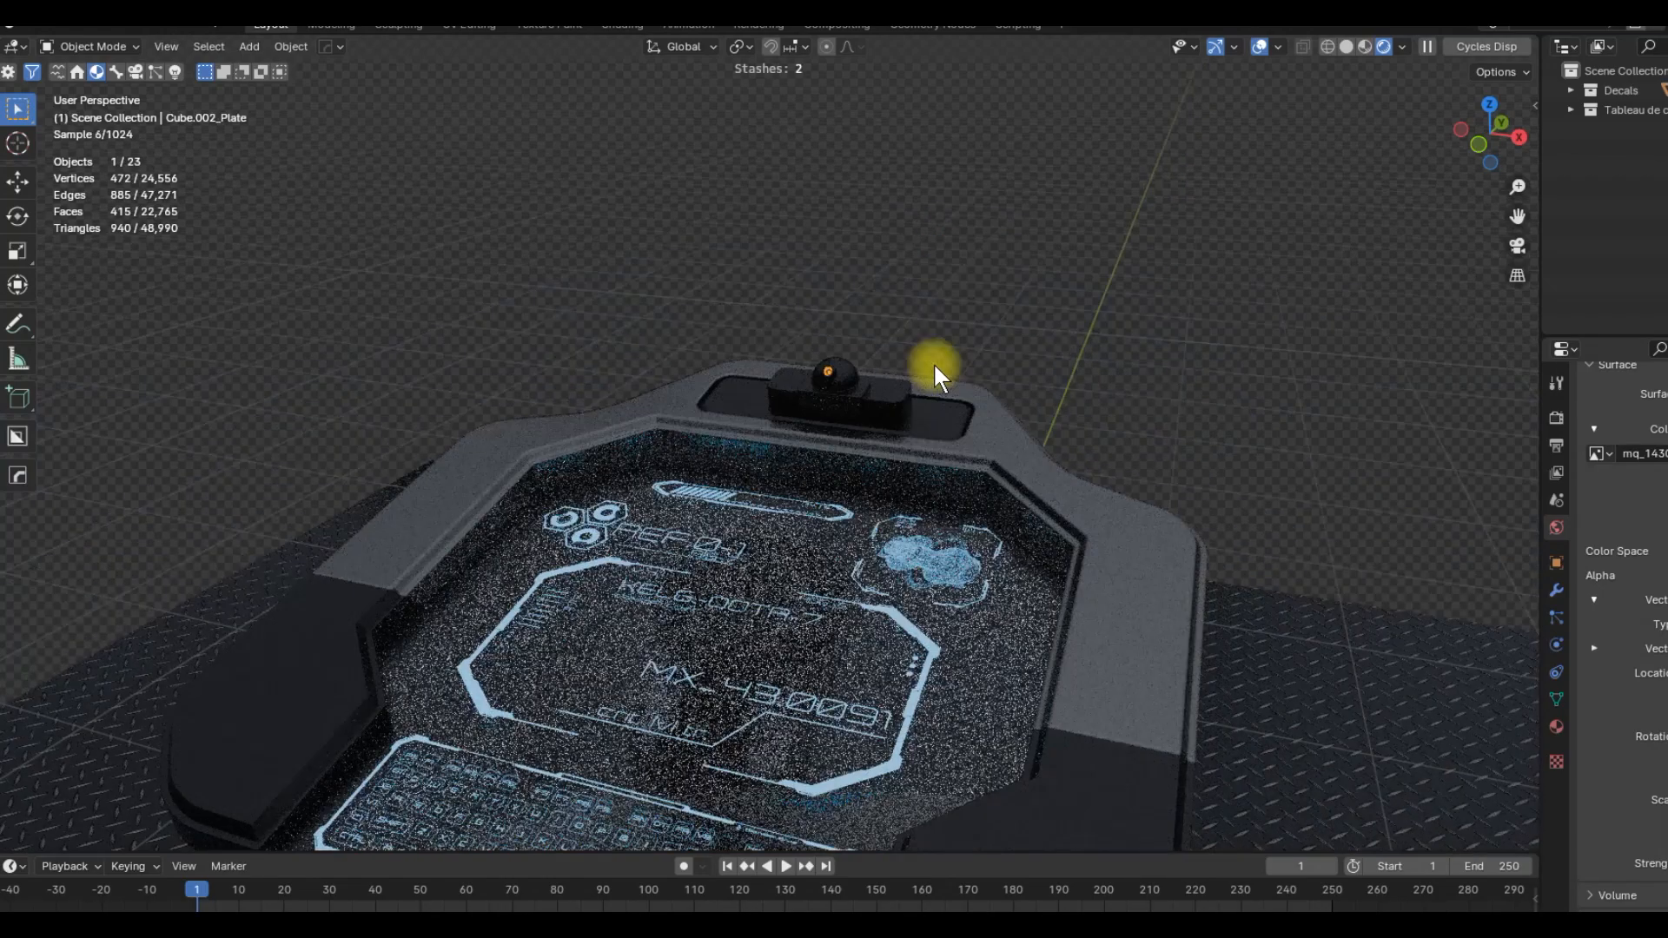
Step: Delete the diamond-plate floor plane beneath the control table
middle_click_drag(907, 442, 1110, 534)
left_click(1100, 698)
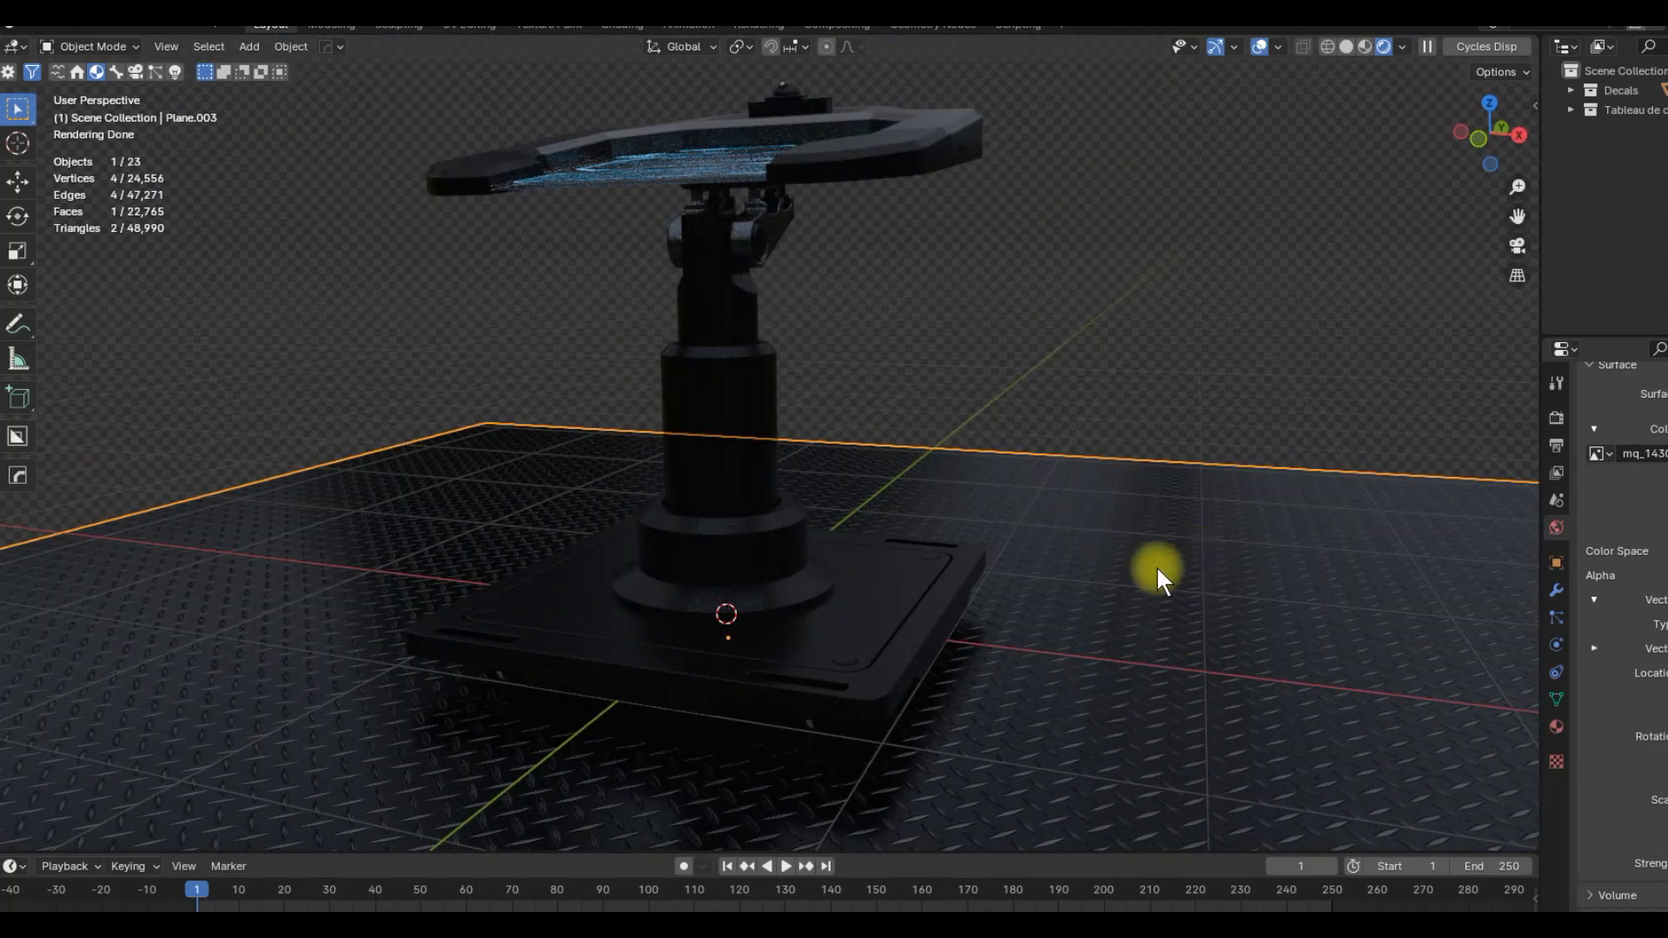
key("Delete")
Step: Inspect the control table's pedestal, articulated arm joint and the underside of its transparent screen
middle_click_drag(1073, 487, 1117, 547)
middle_click_drag(973, 548, 949, 604)
scroll(950, 603, "up", 3)
middle_click_drag(859, 668, 934, 645)
scroll(908, 626, "down", 4)
middle_click_drag(994, 596, 882, 537)
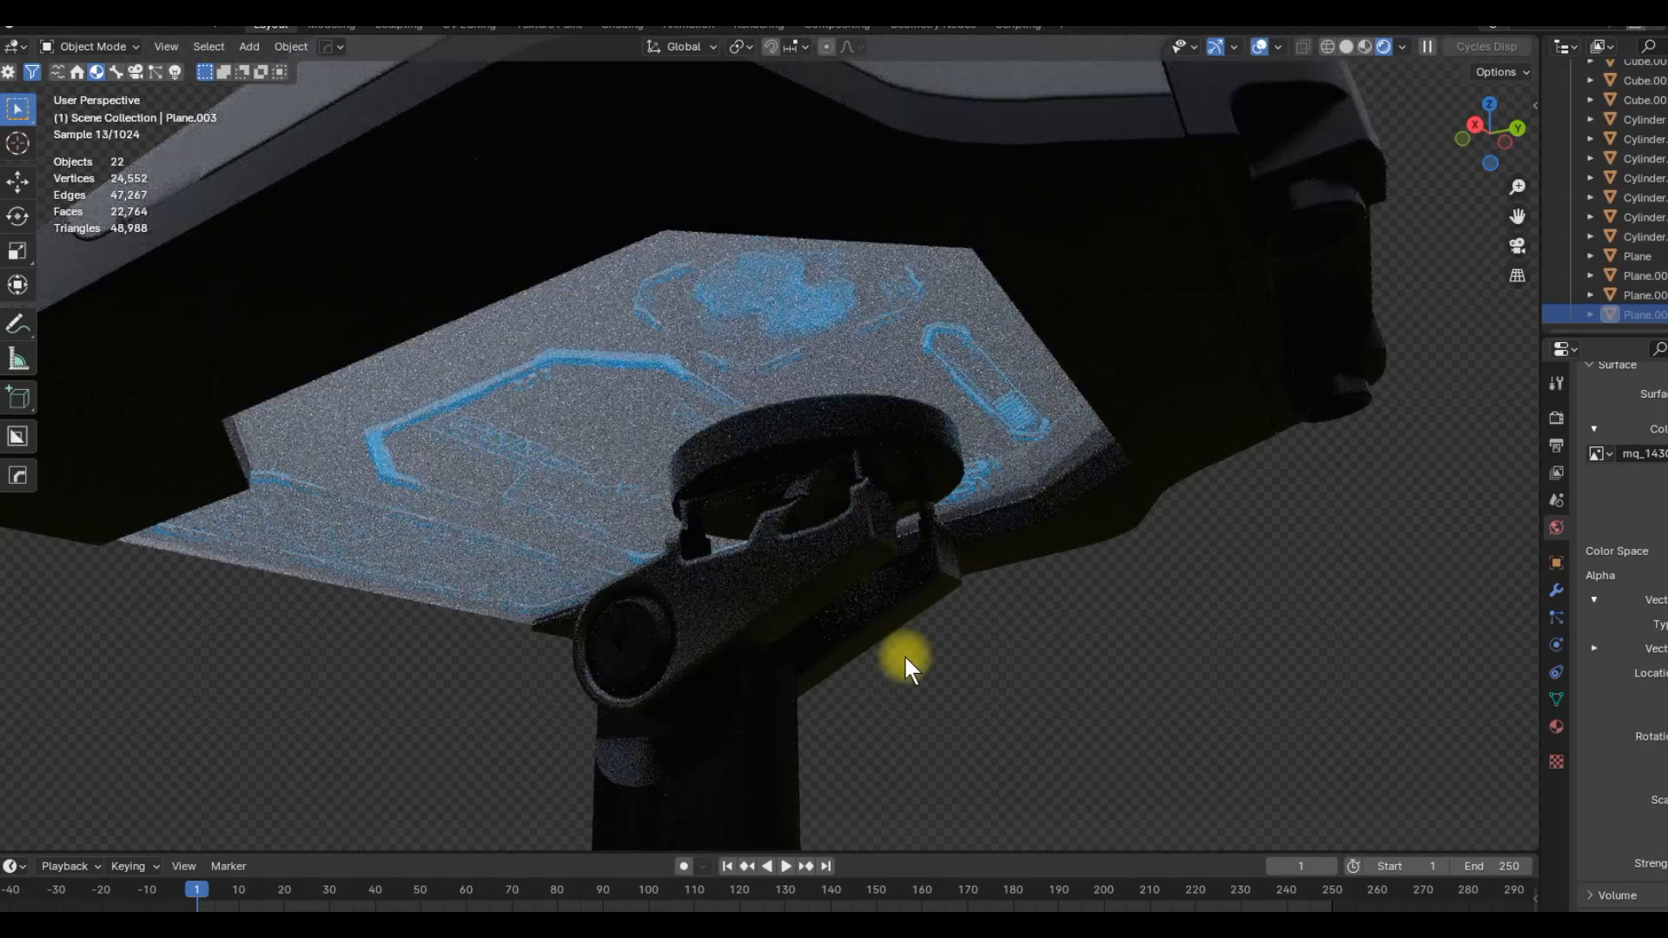
middle_click_drag(906, 661, 929, 558)
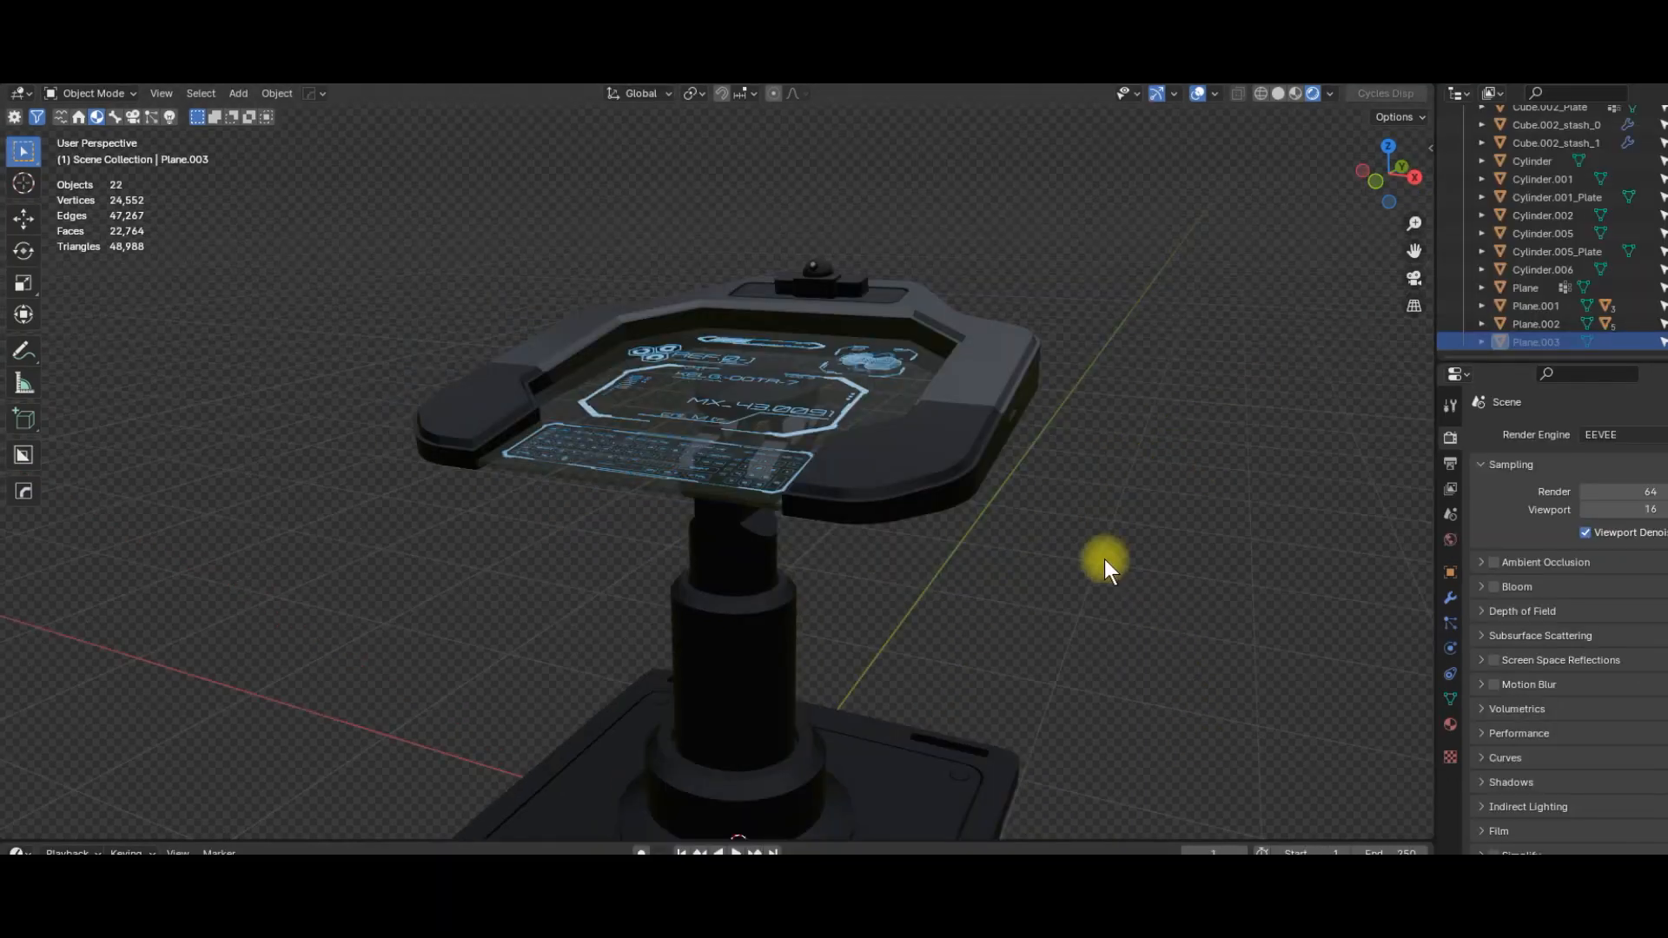
Step: Check the scene's Render Engine setting and keep it on EEVEE
mouse_move(1103, 559)
middle_mouse_down()
mouse_move(1119, 596)
mouse_move(1093, 580)
middle_mouse_up()
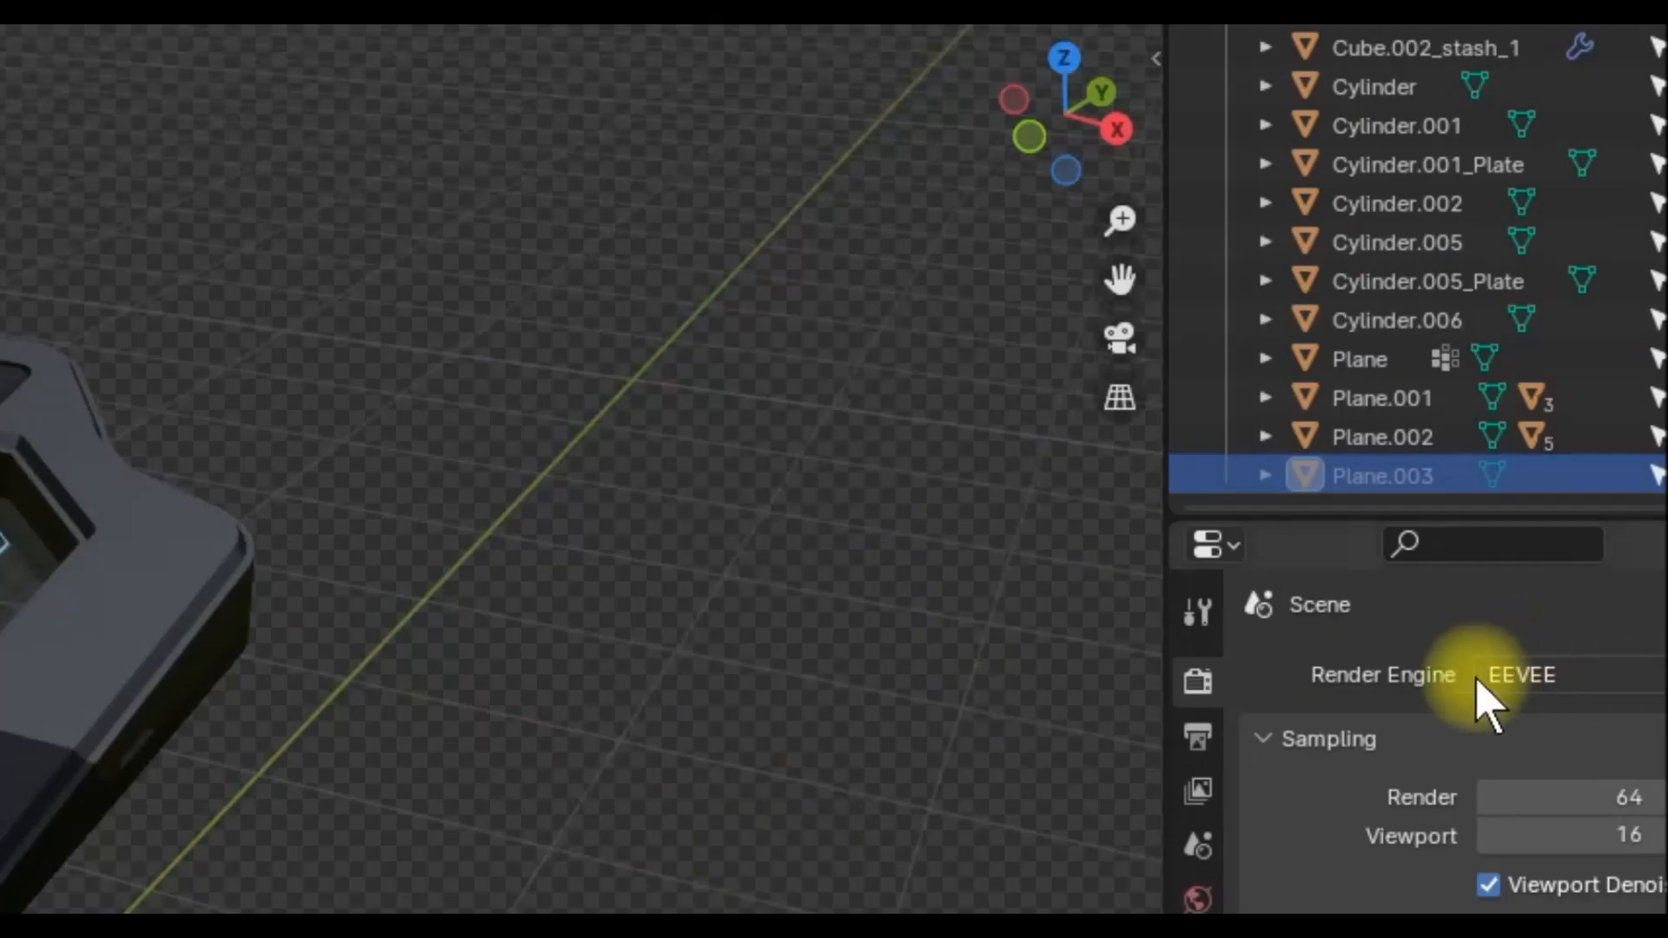
left_click(1579, 678)
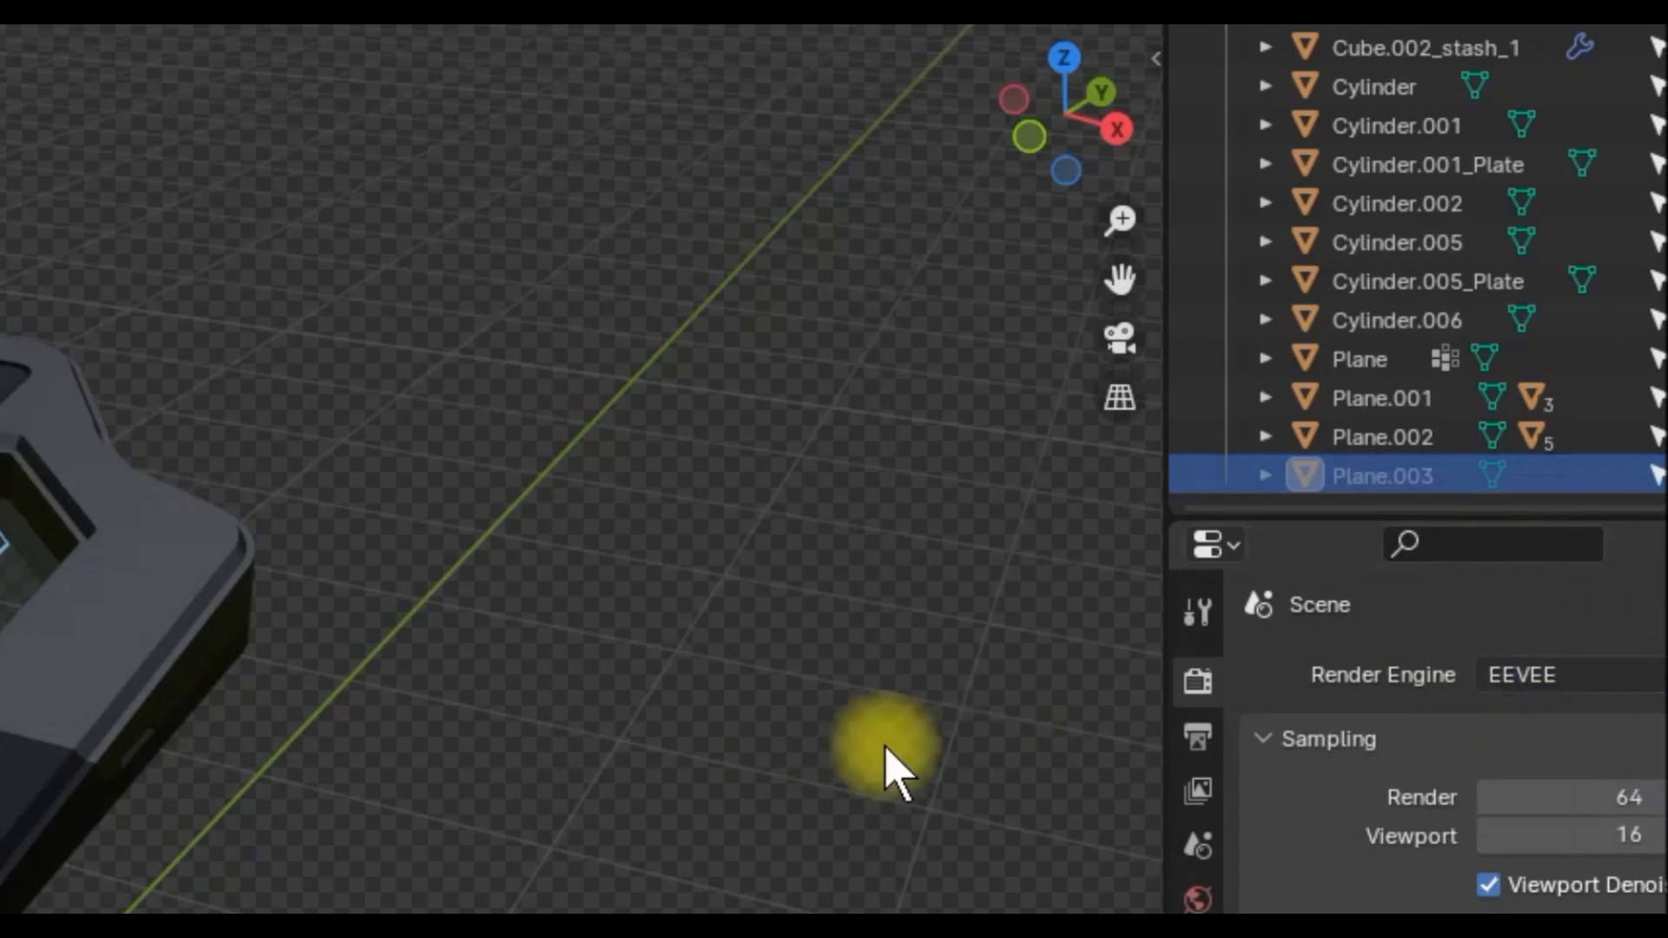
left_click(1580, 672)
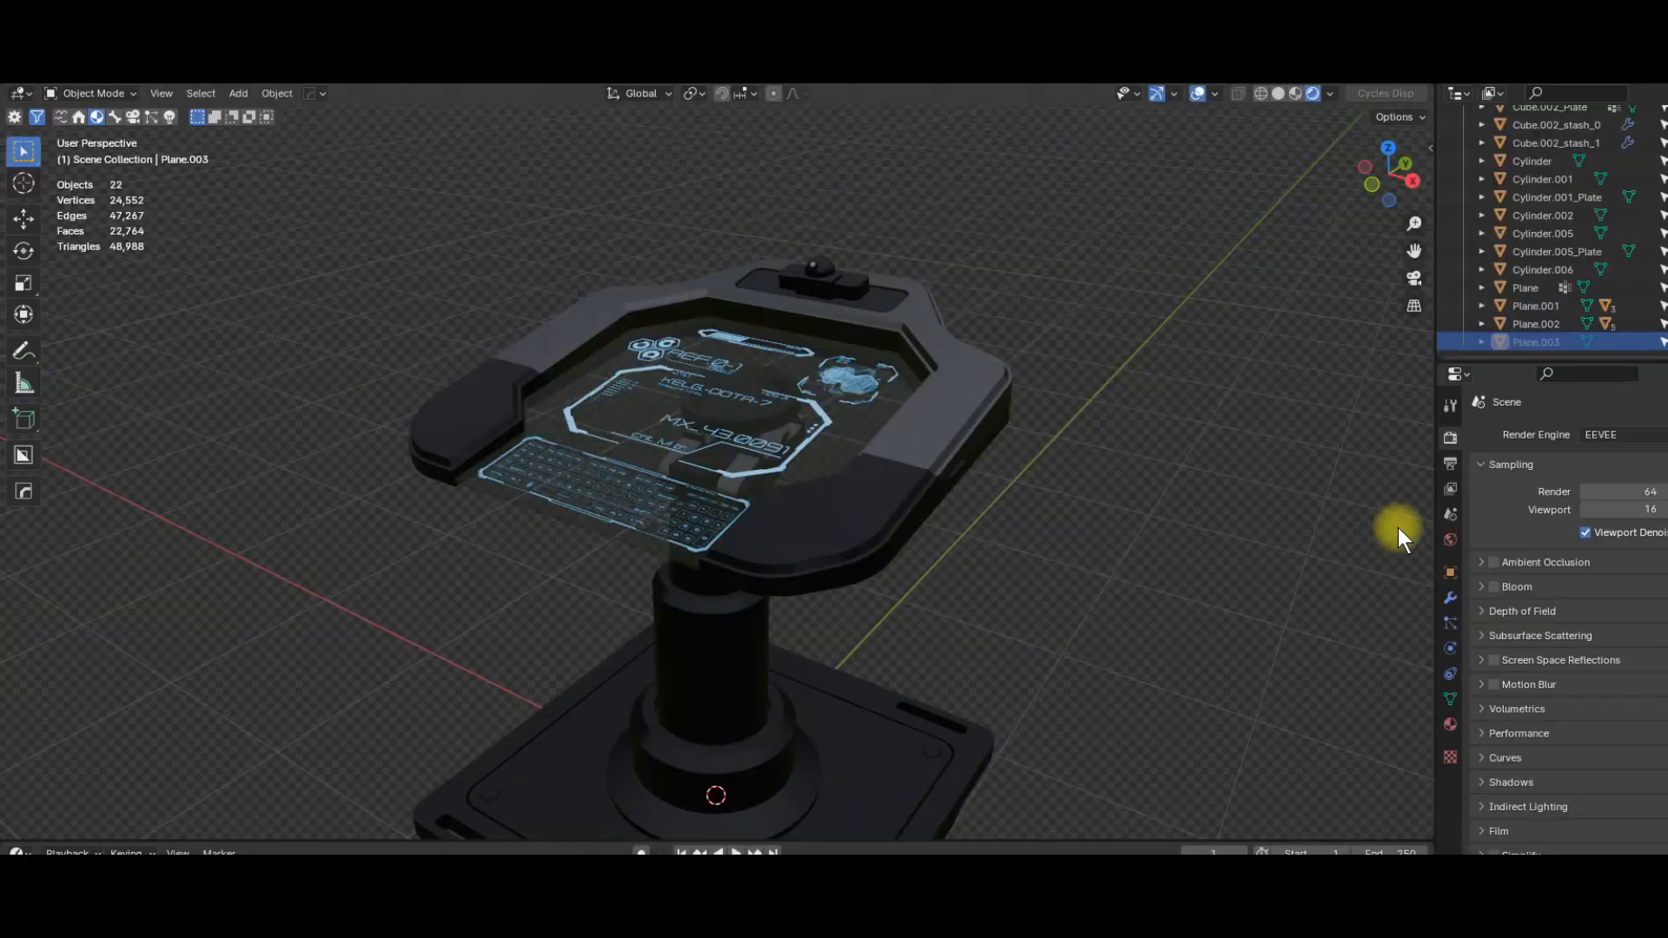
Step: Examine the control table's holographic display, virtual keyboard and frame up close in the EEVEE view
middle_click_drag(1013, 549, 1057, 603)
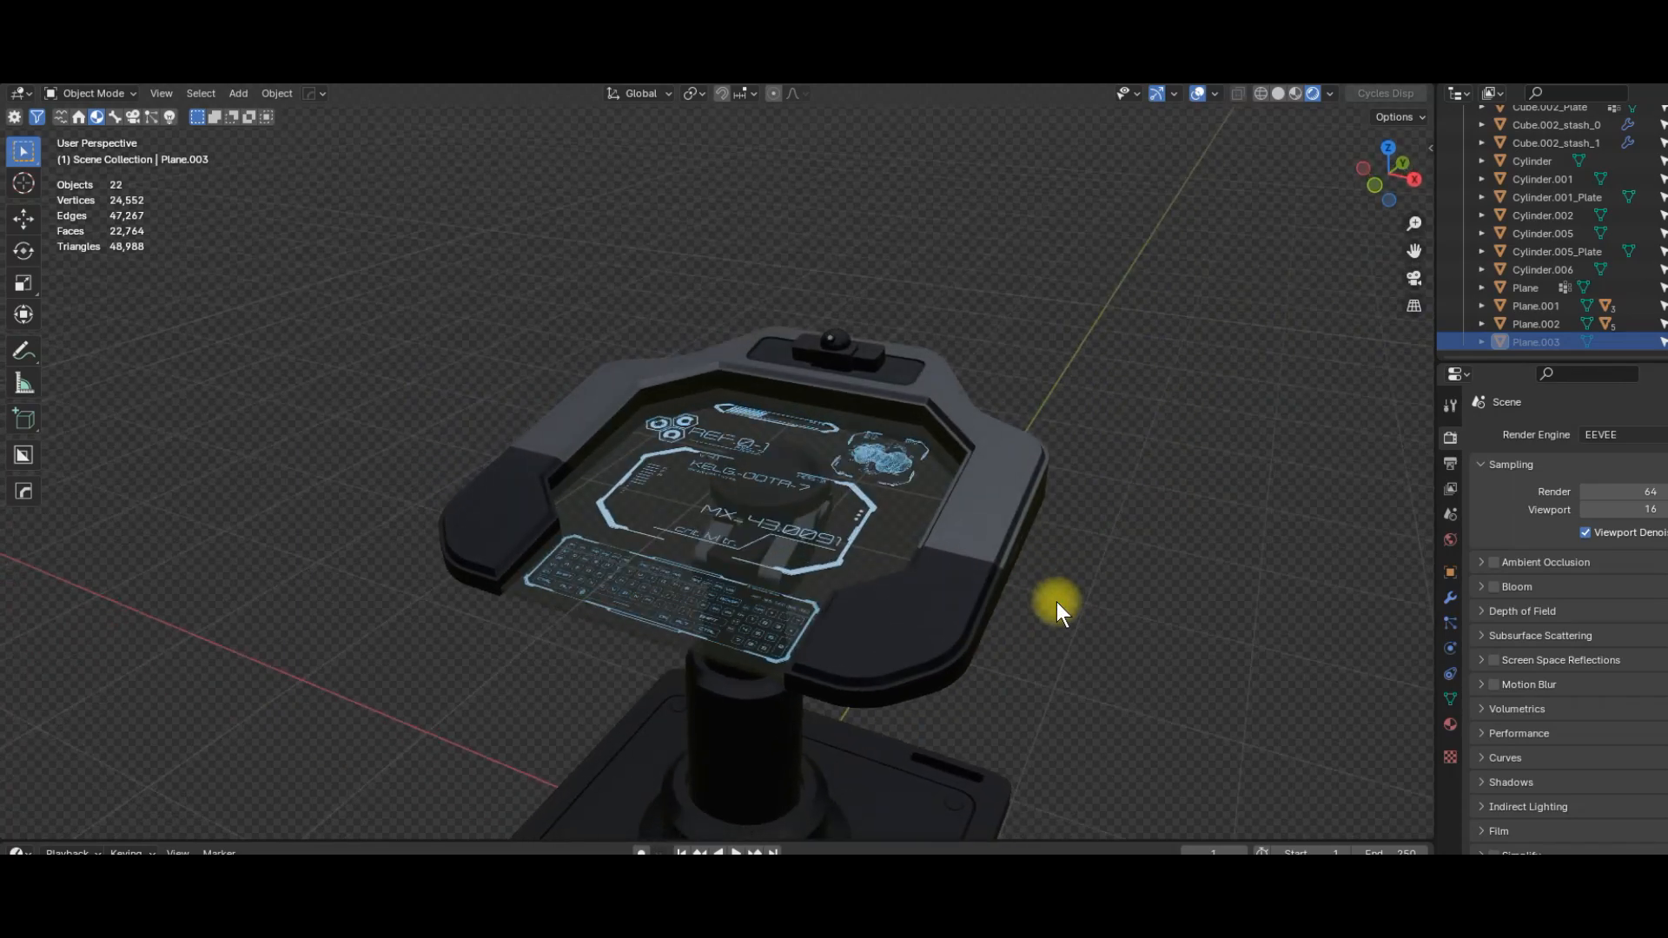
scroll(1057, 602, "up", 3)
middle_click_drag(1061, 585, 922, 523)
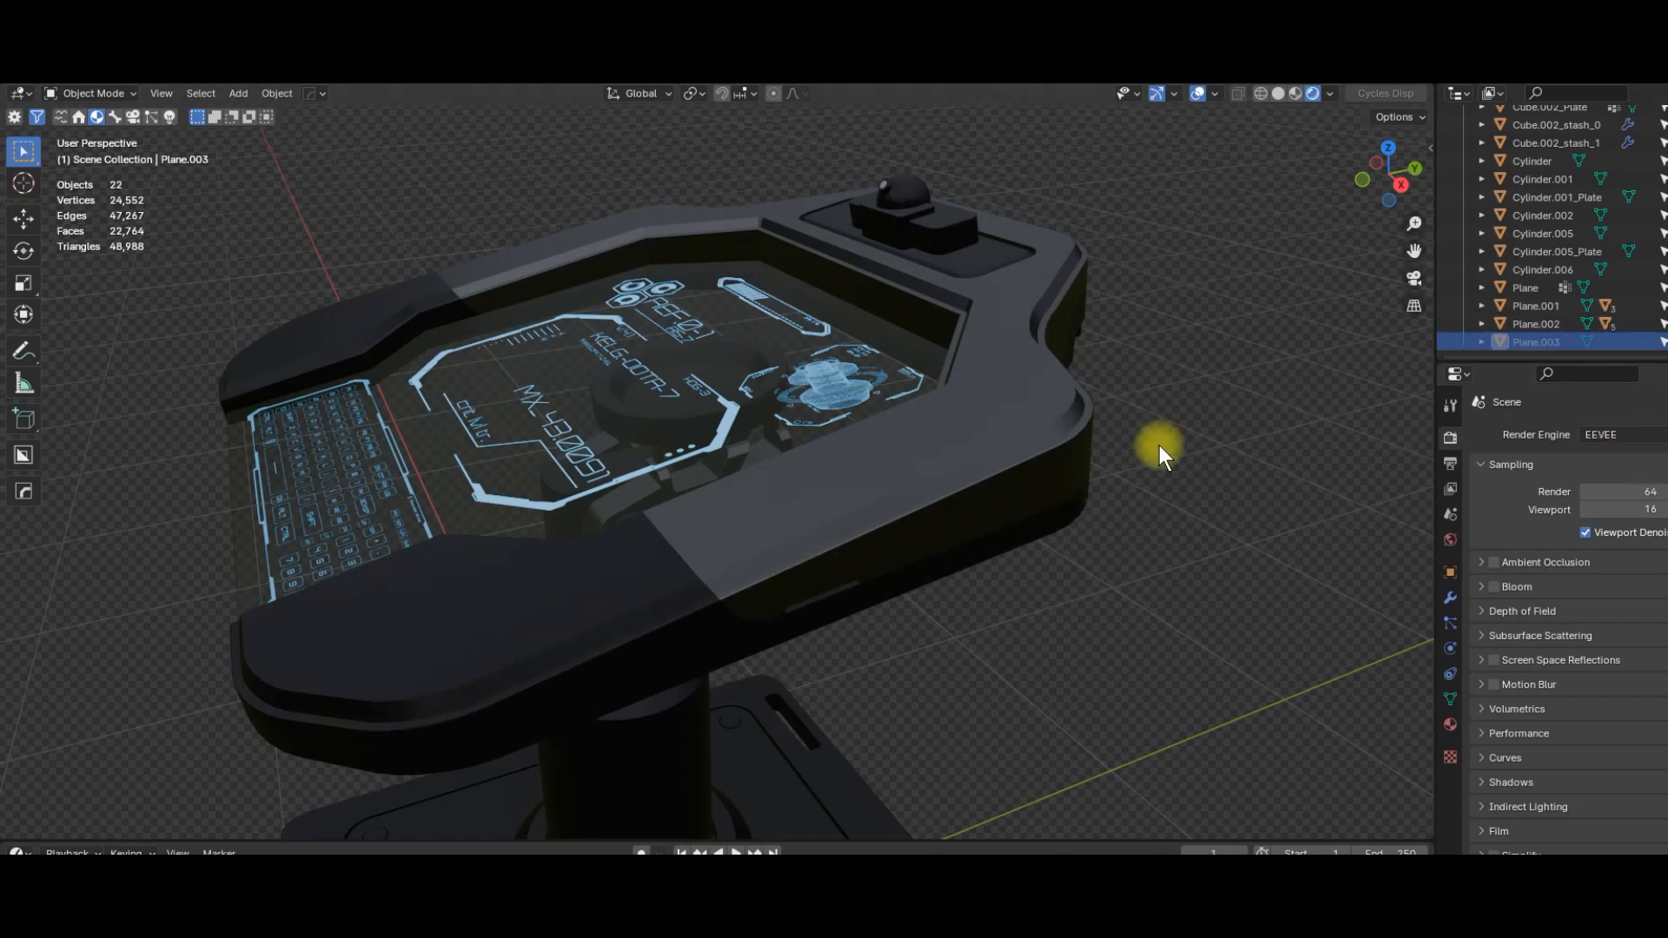
middle_click_drag(806, 645, 1130, 524)
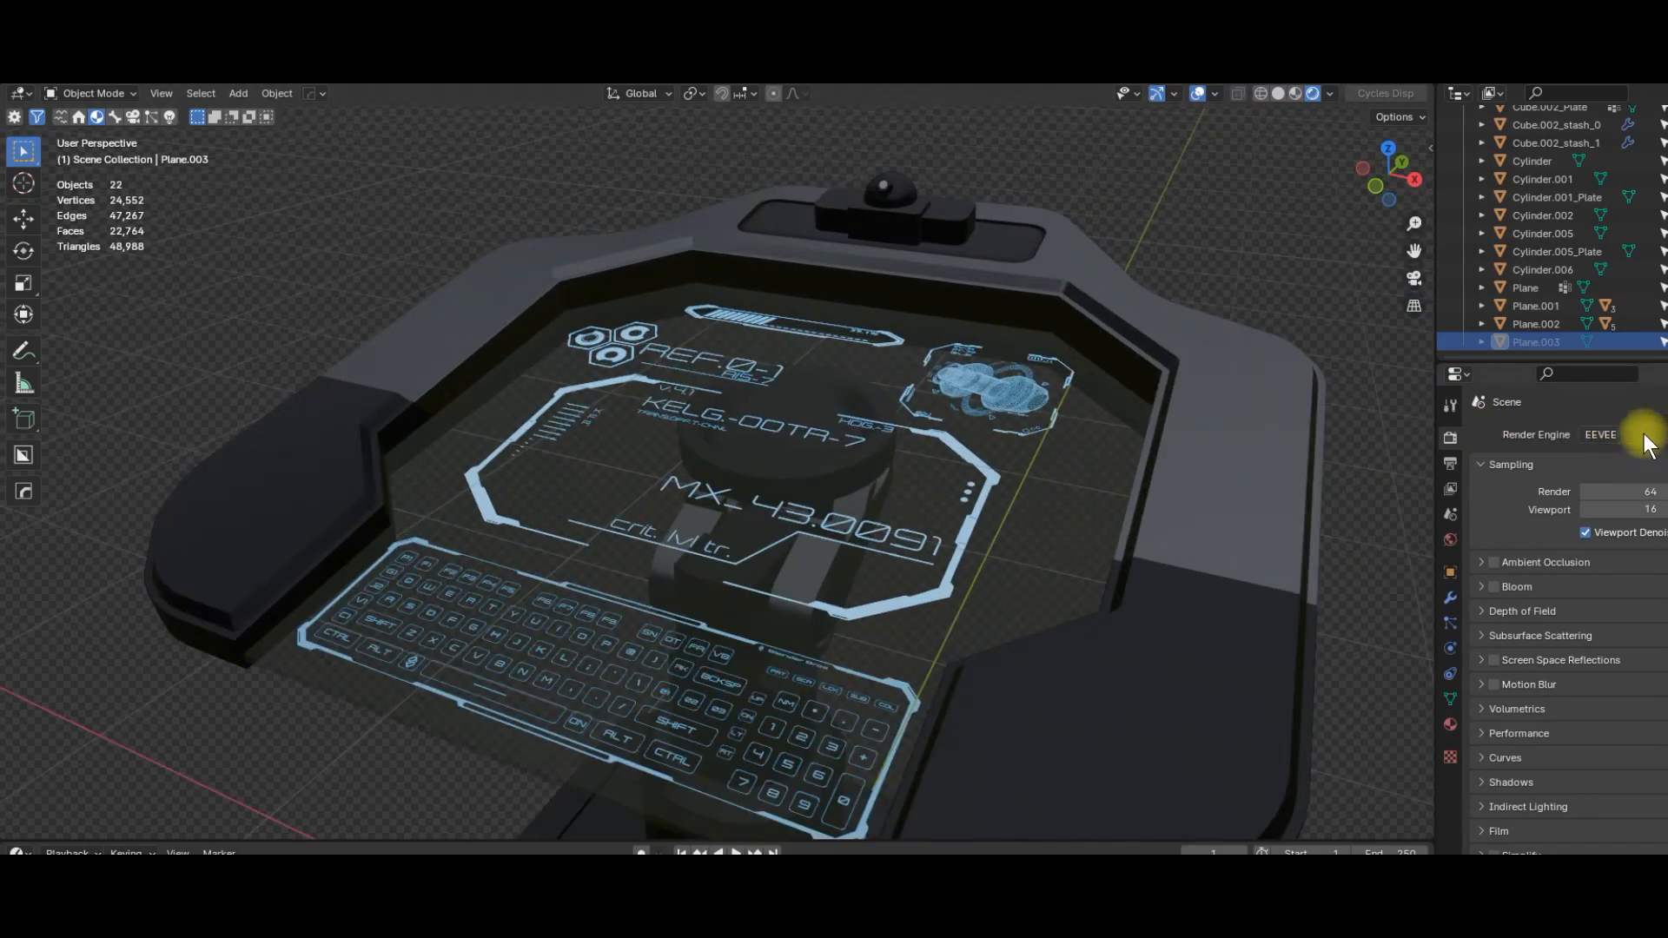
middle_click_drag(1117, 601, 1027, 525)
Step: Review the whole control table together with its pedestal and base plate from several angles
scroll(1027, 525, "down", 2)
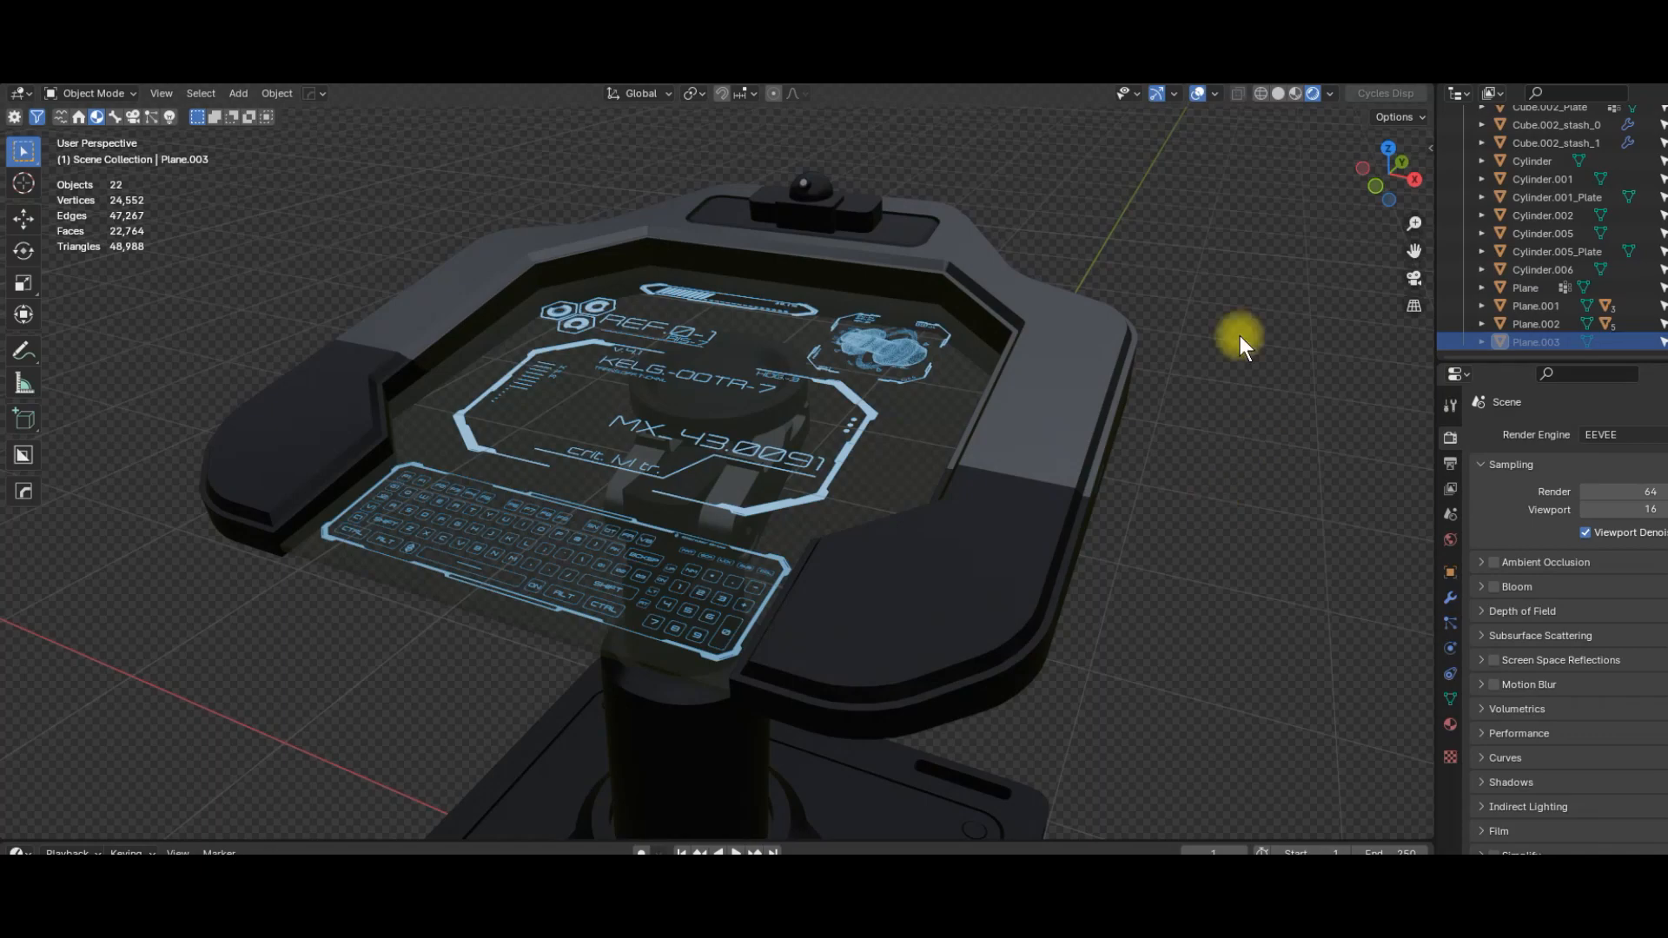
mouse_move(1122, 514)
middle_mouse_down()
mouse_move(1142, 494)
mouse_move(1123, 501)
mouse_move(1135, 543)
middle_mouse_up()
scroll(1143, 494, "down", 2)
middle_click_drag(910, 531, 839, 507)
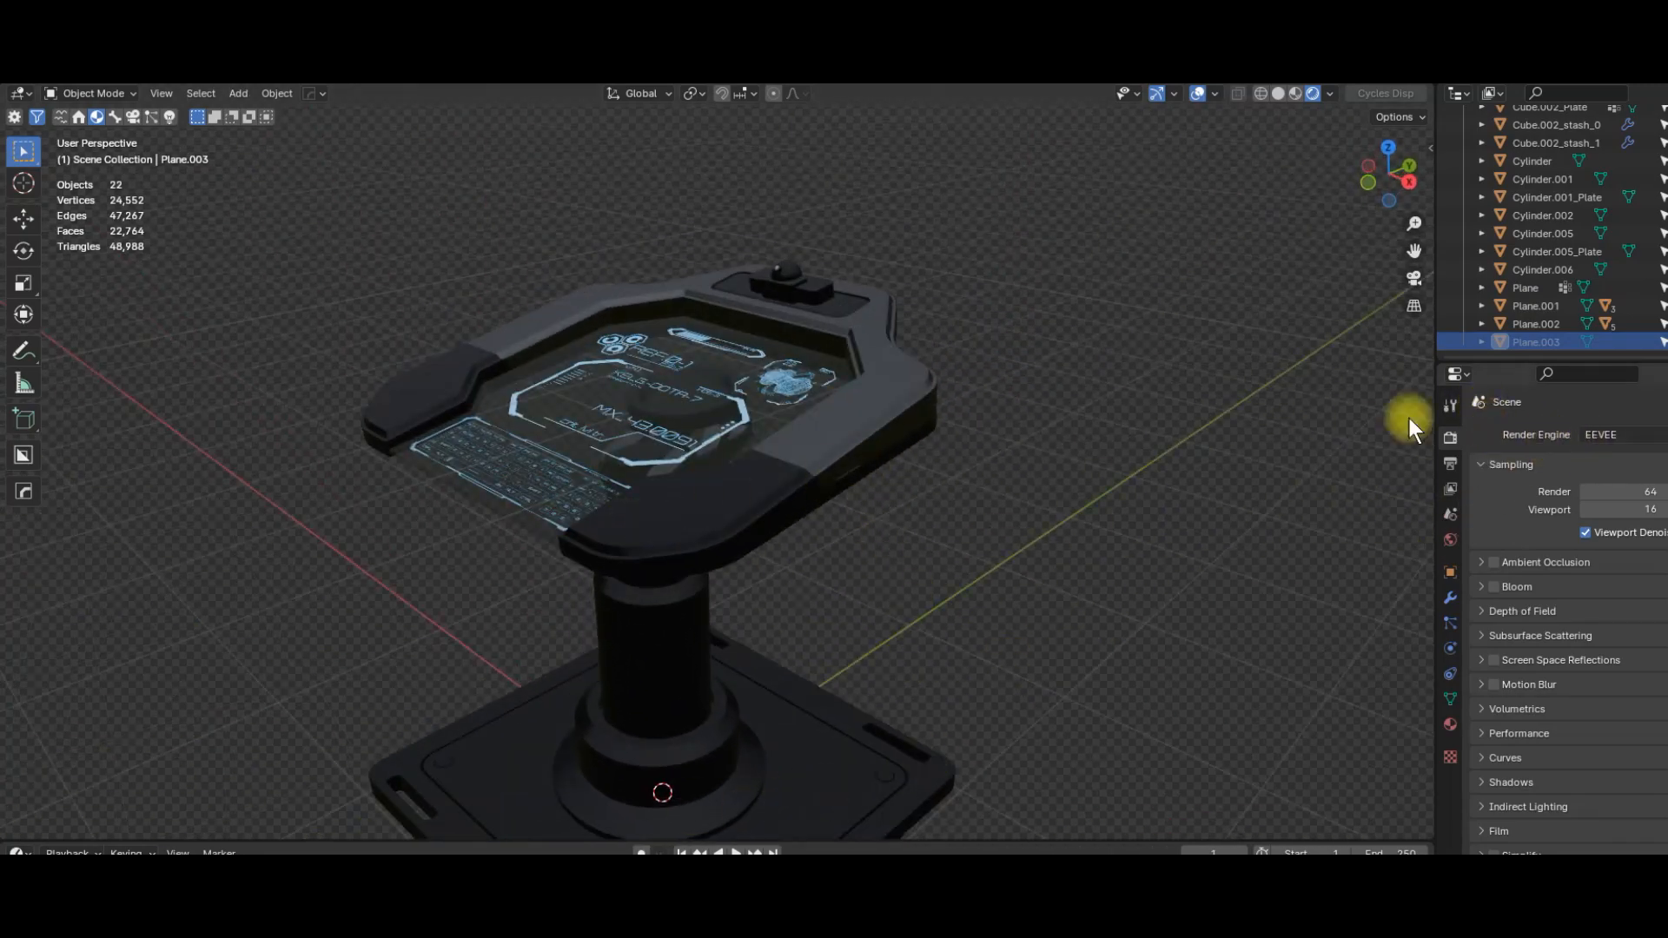
middle_click_drag(1016, 590, 1054, 610, "shift")
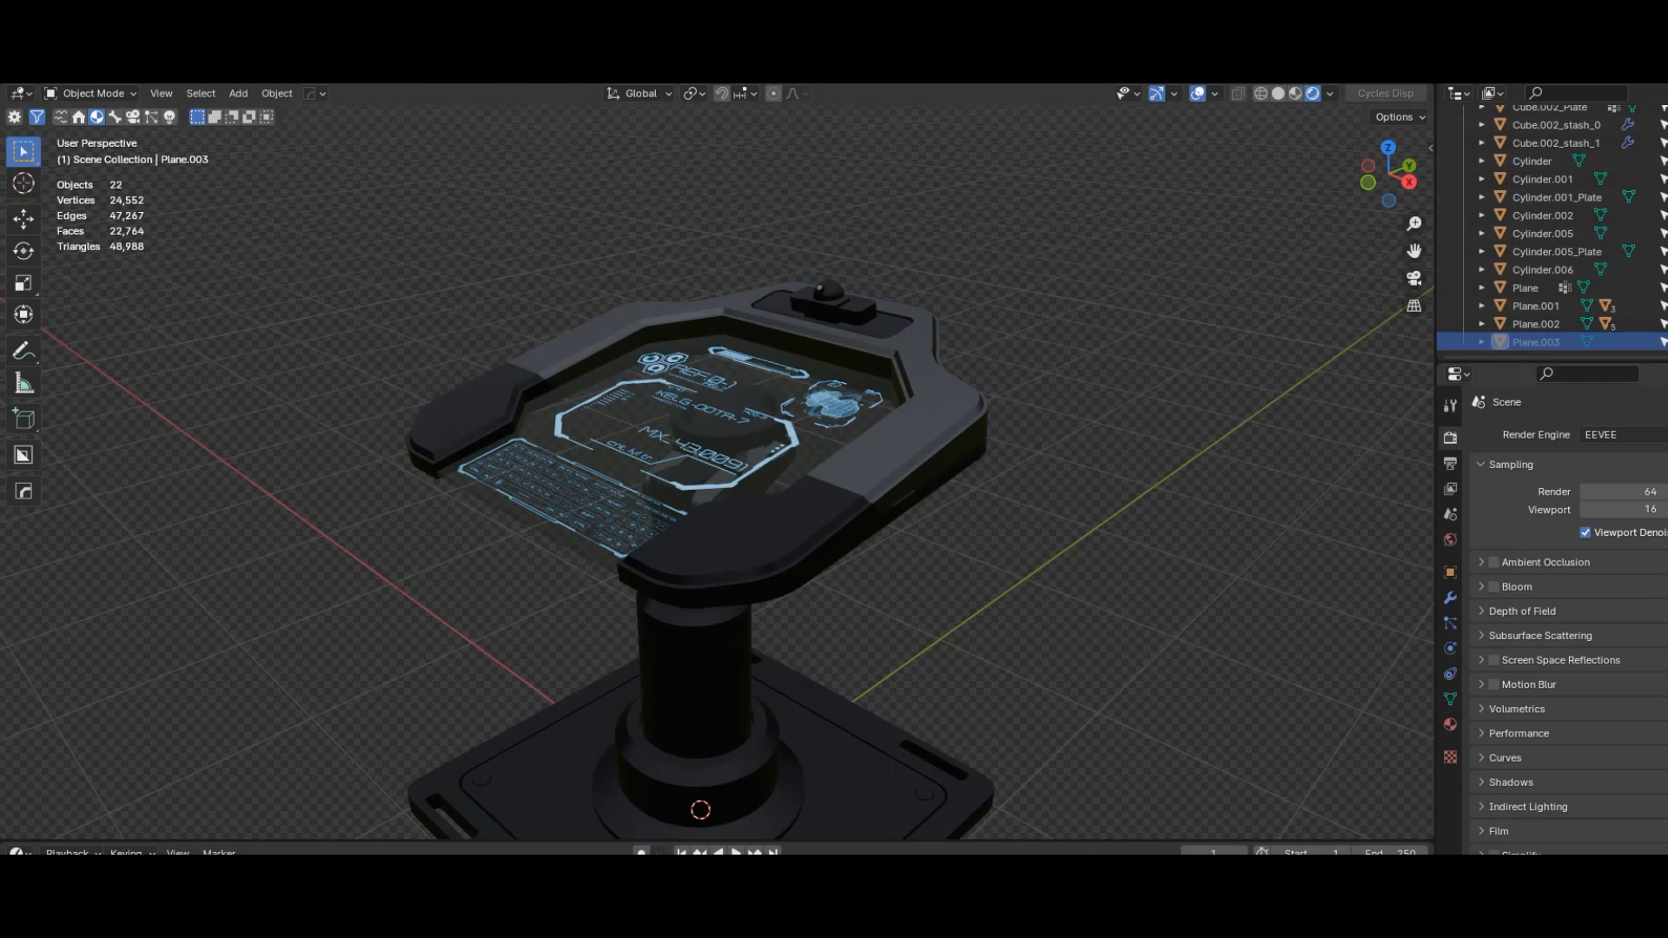
middle_click_drag(907, 642, 955, 615)
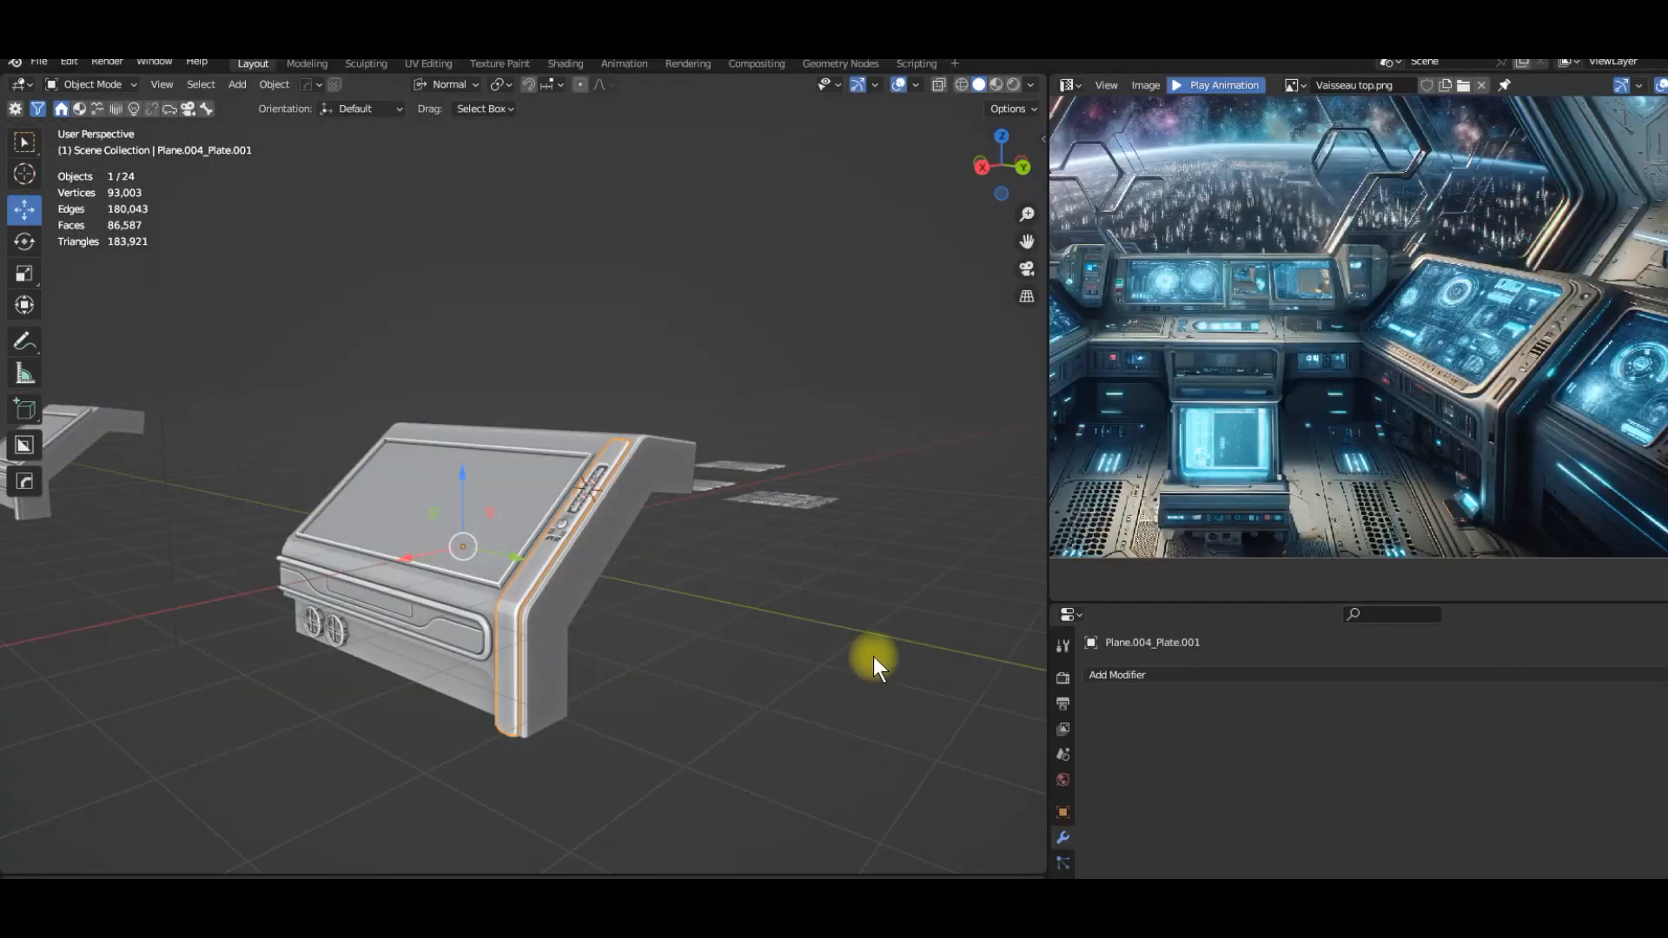
Step: Examine the slanted console, its edge strip and lower front in the Vaisseau top.png reference image
scroll(1390, 332, "up", 5)
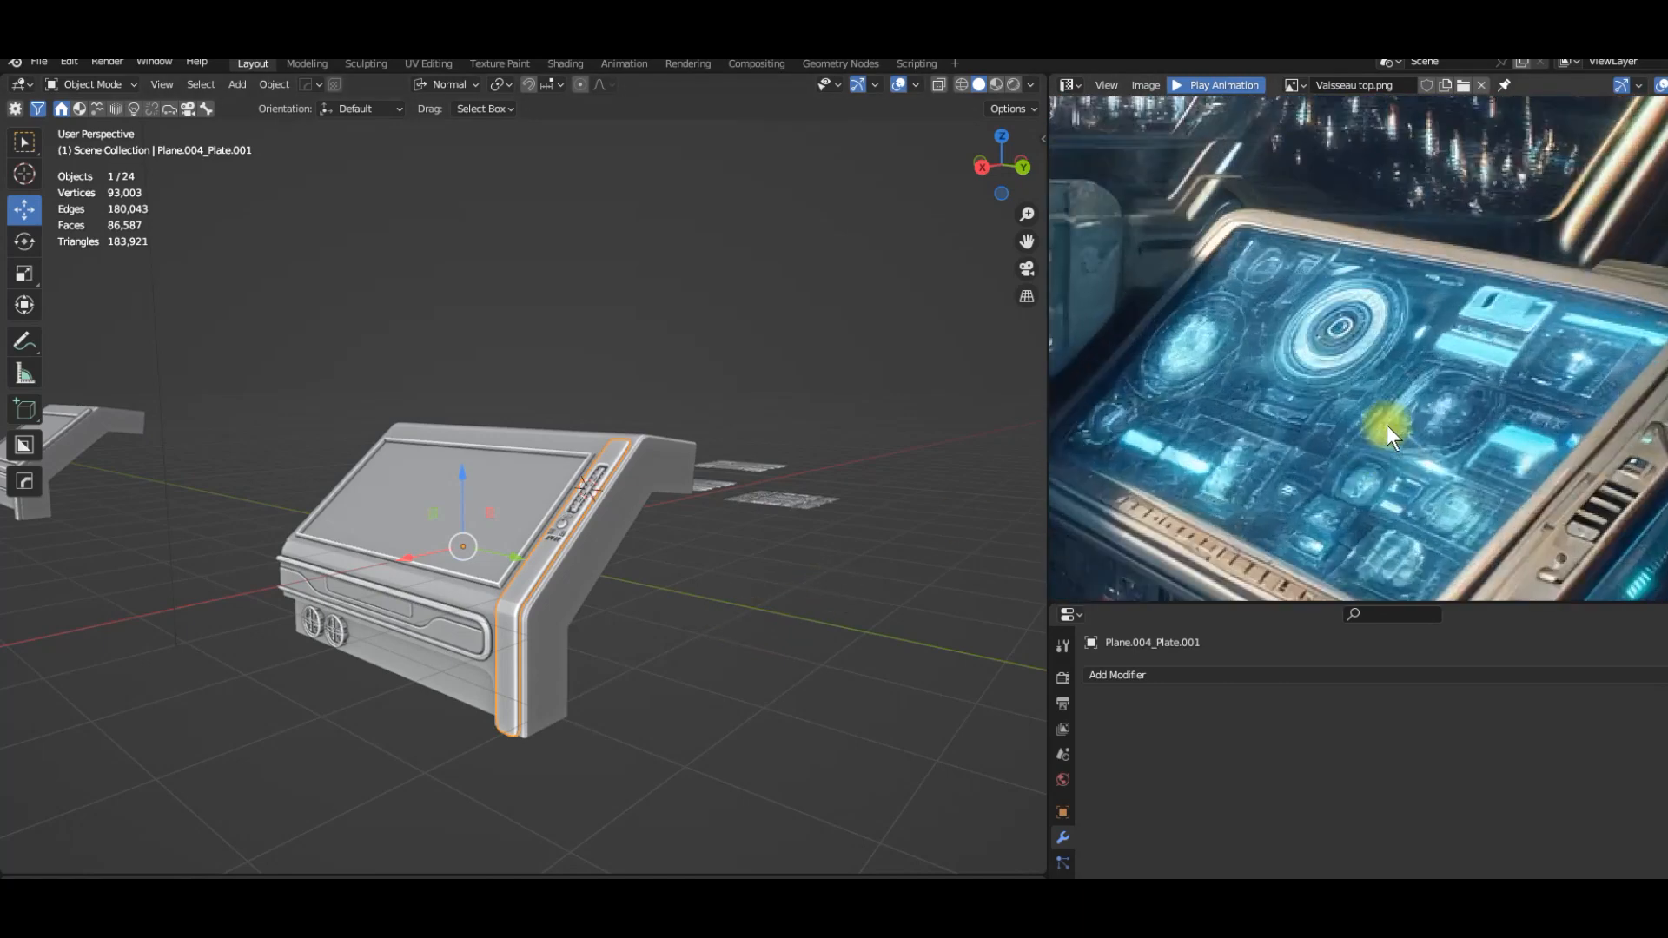
scroll(1387, 424, "down", 3)
middle_click_drag(1387, 425, 1396, 375)
scroll(1276, 244, "up", 1)
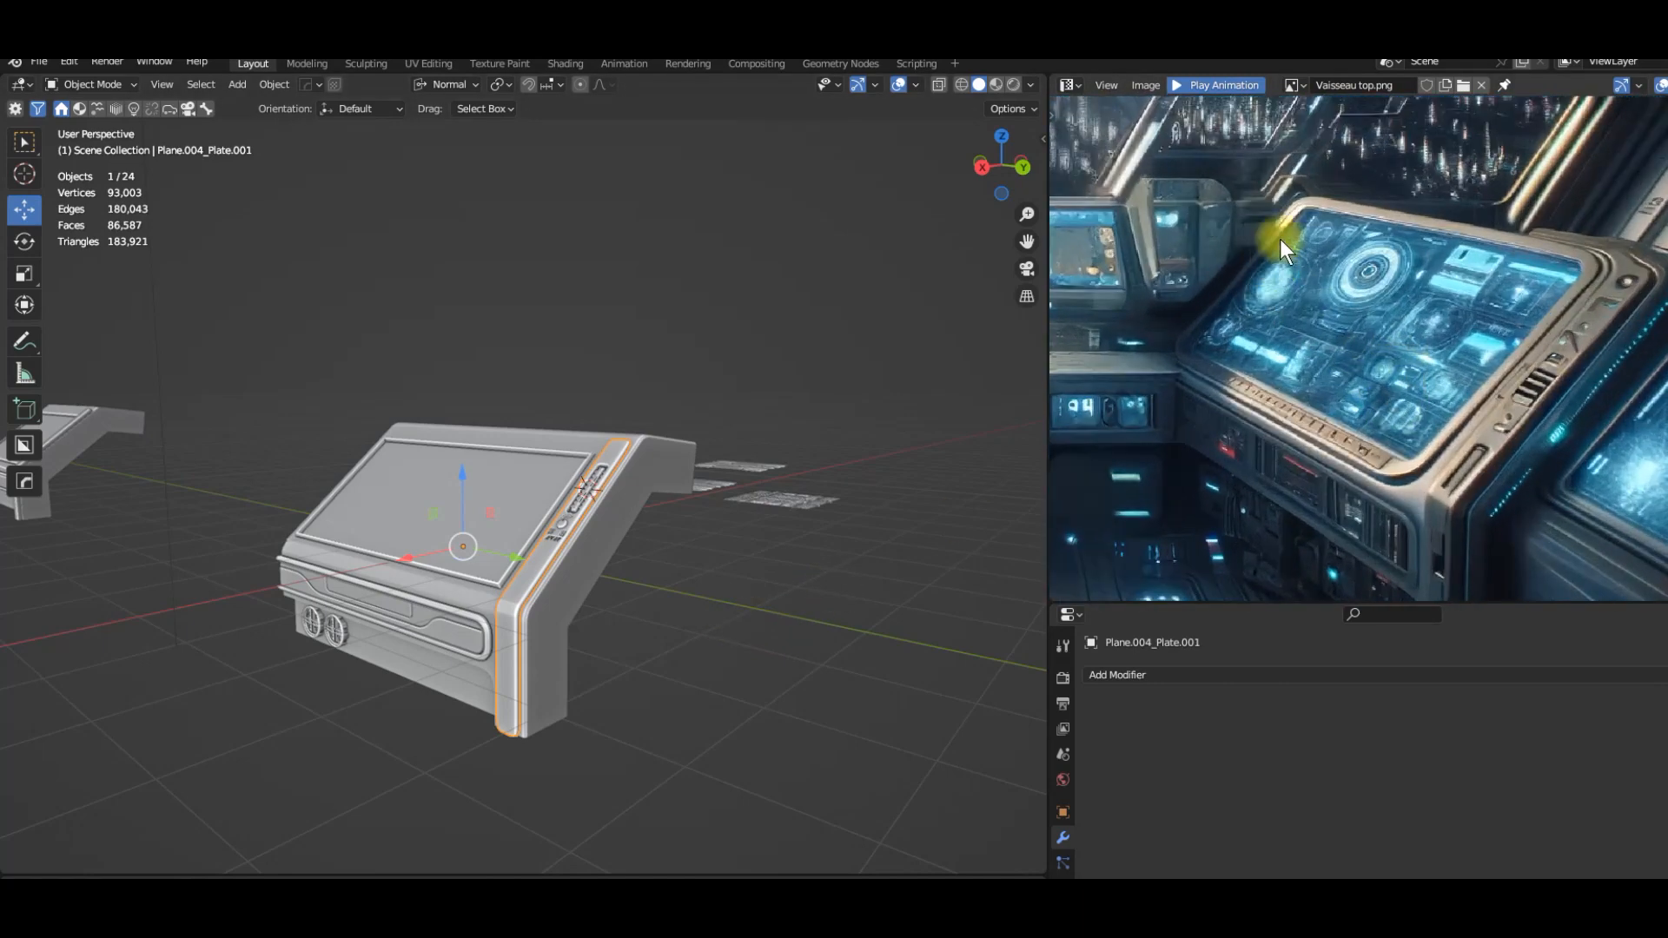
middle_click_drag(1431, 541, 1433, 473)
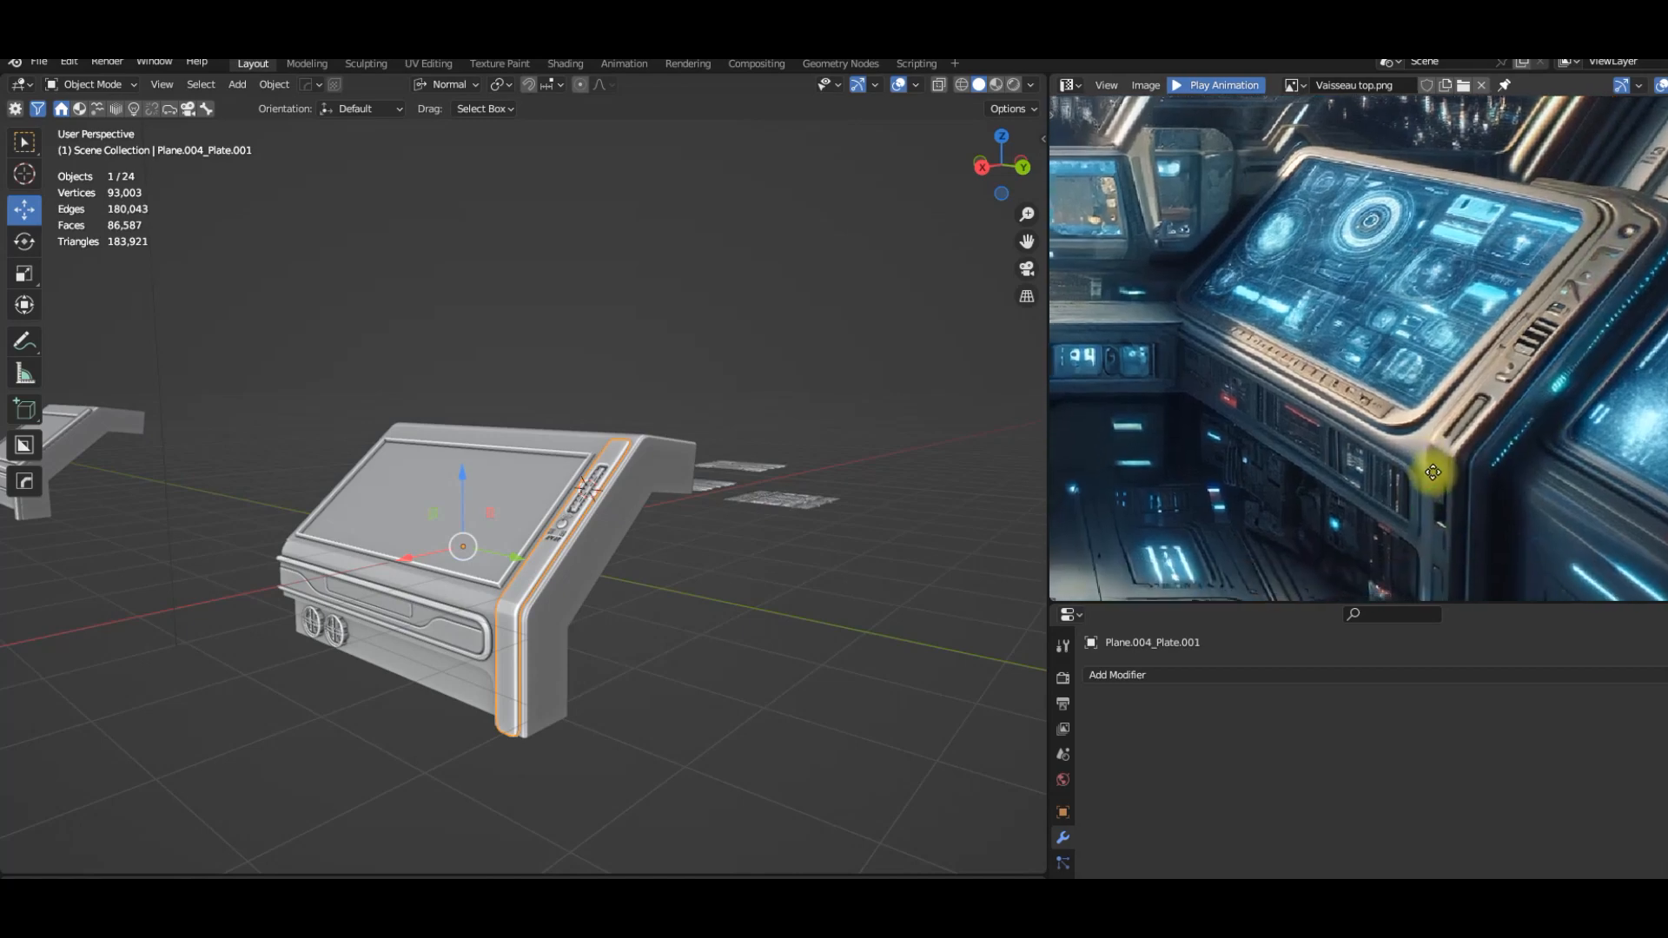
Step: Inspect the modelled console's side strip details, front trim lines and the two round vents
middle_click_drag(781, 667, 817, 662)
scroll(801, 662, "up", 5)
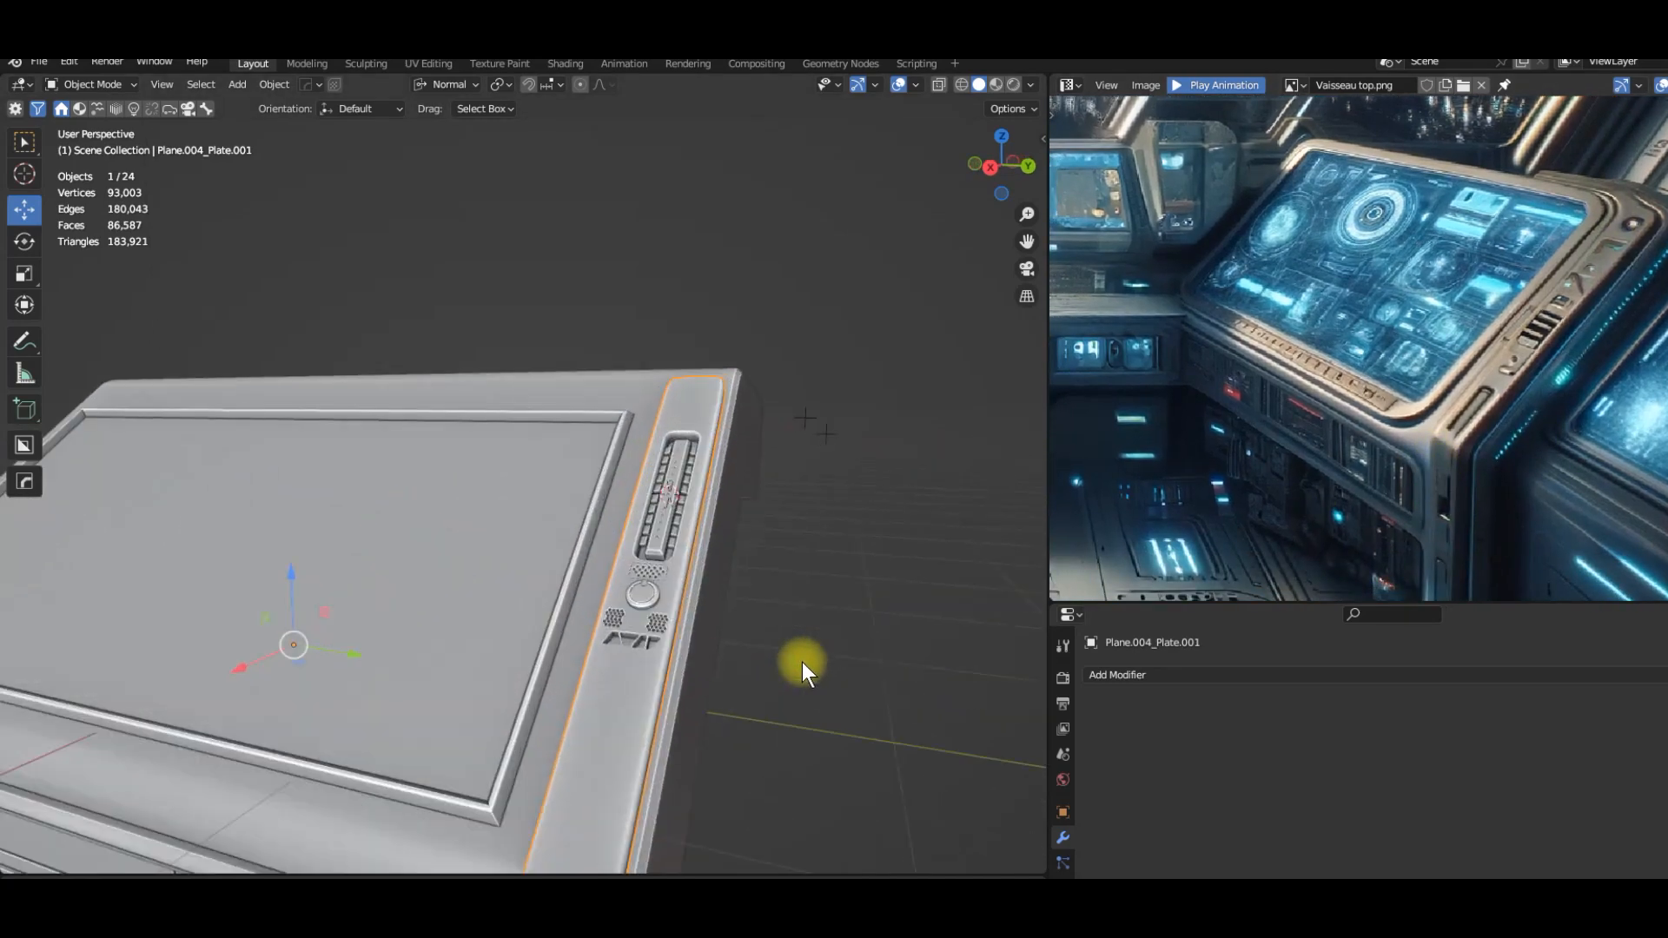
scroll(797, 613, "down", 4)
middle_click_drag(838, 596, 654, 596)
scroll(401, 599, "up", 5)
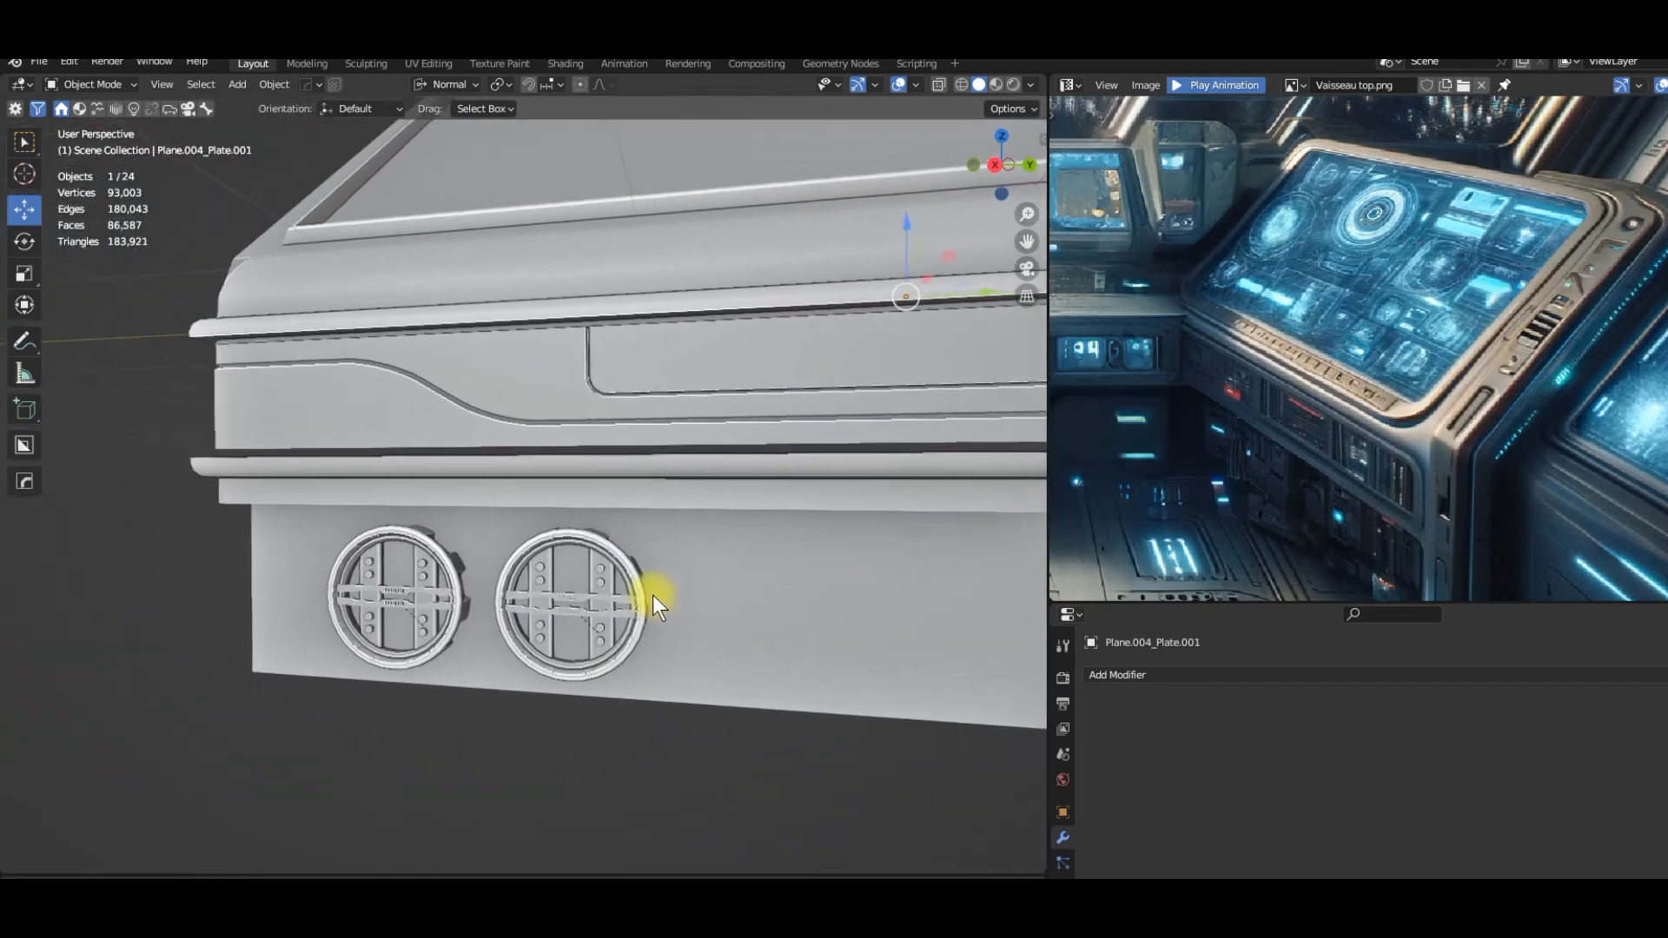
scroll(647, 605, "up", 4)
scroll(642, 613, "down", 4)
mouse_move(642, 663)
middle_mouse_down()
mouse_move(599, 642)
mouse_move(637, 647)
middle_mouse_up()
Step: Isolate the outer round vent on the console's front to inspect it, and return to the whole console
left_click(556, 688)
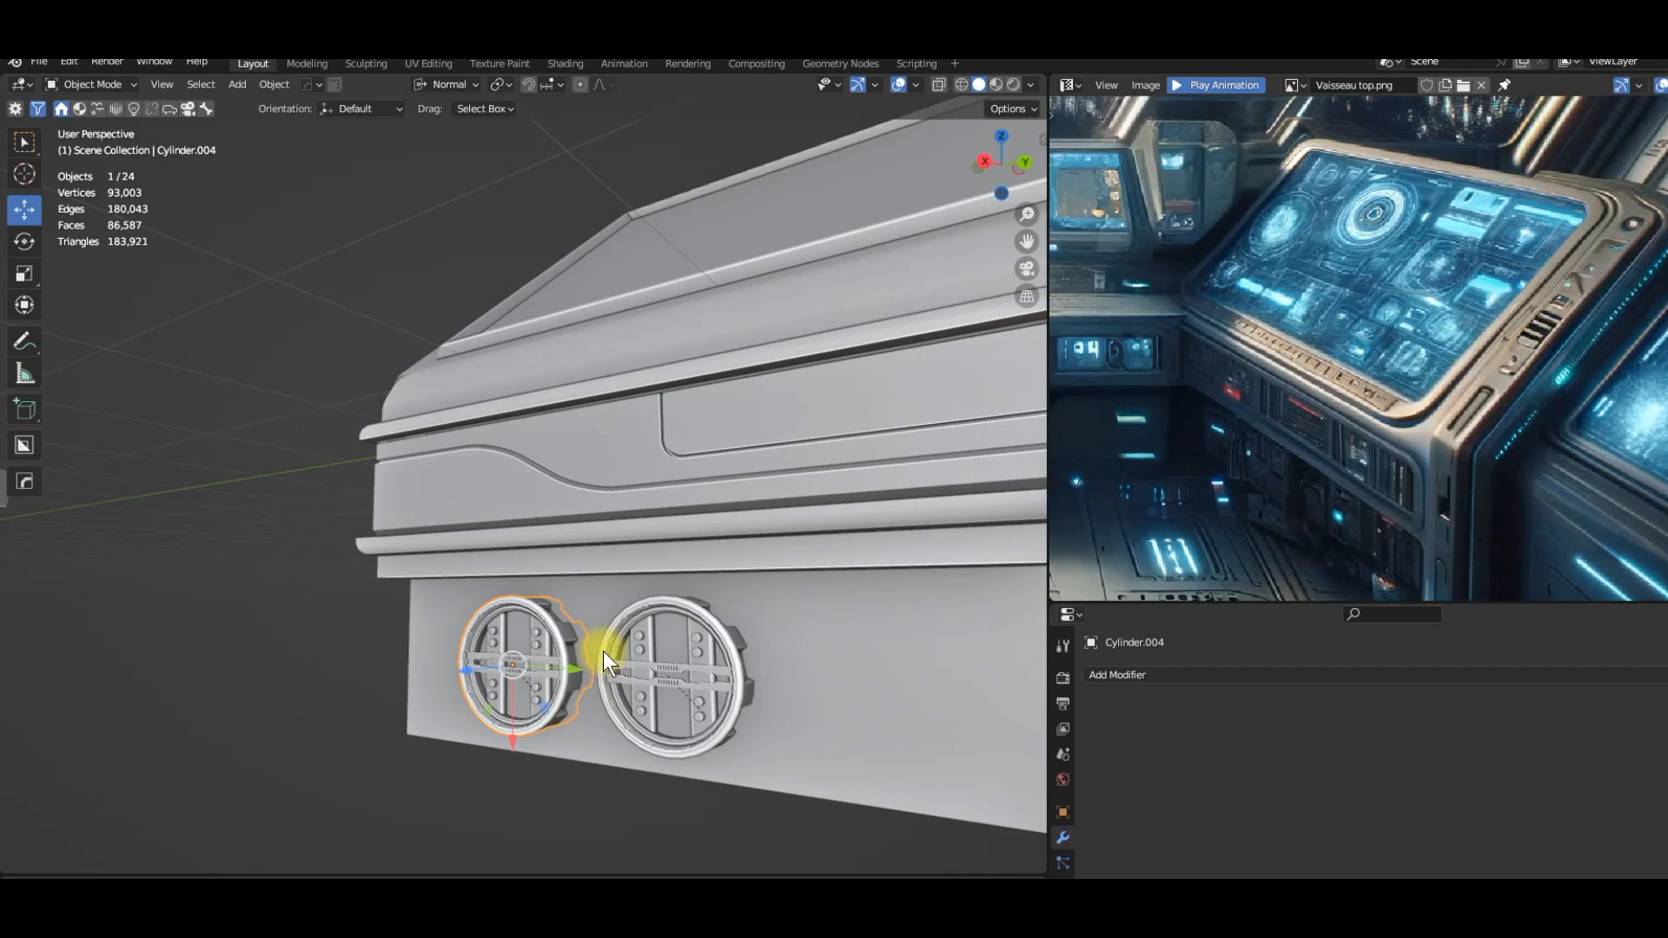
key("KP_Divide")
middle_click_drag(793, 754, 682, 674)
key("KP_Divide")
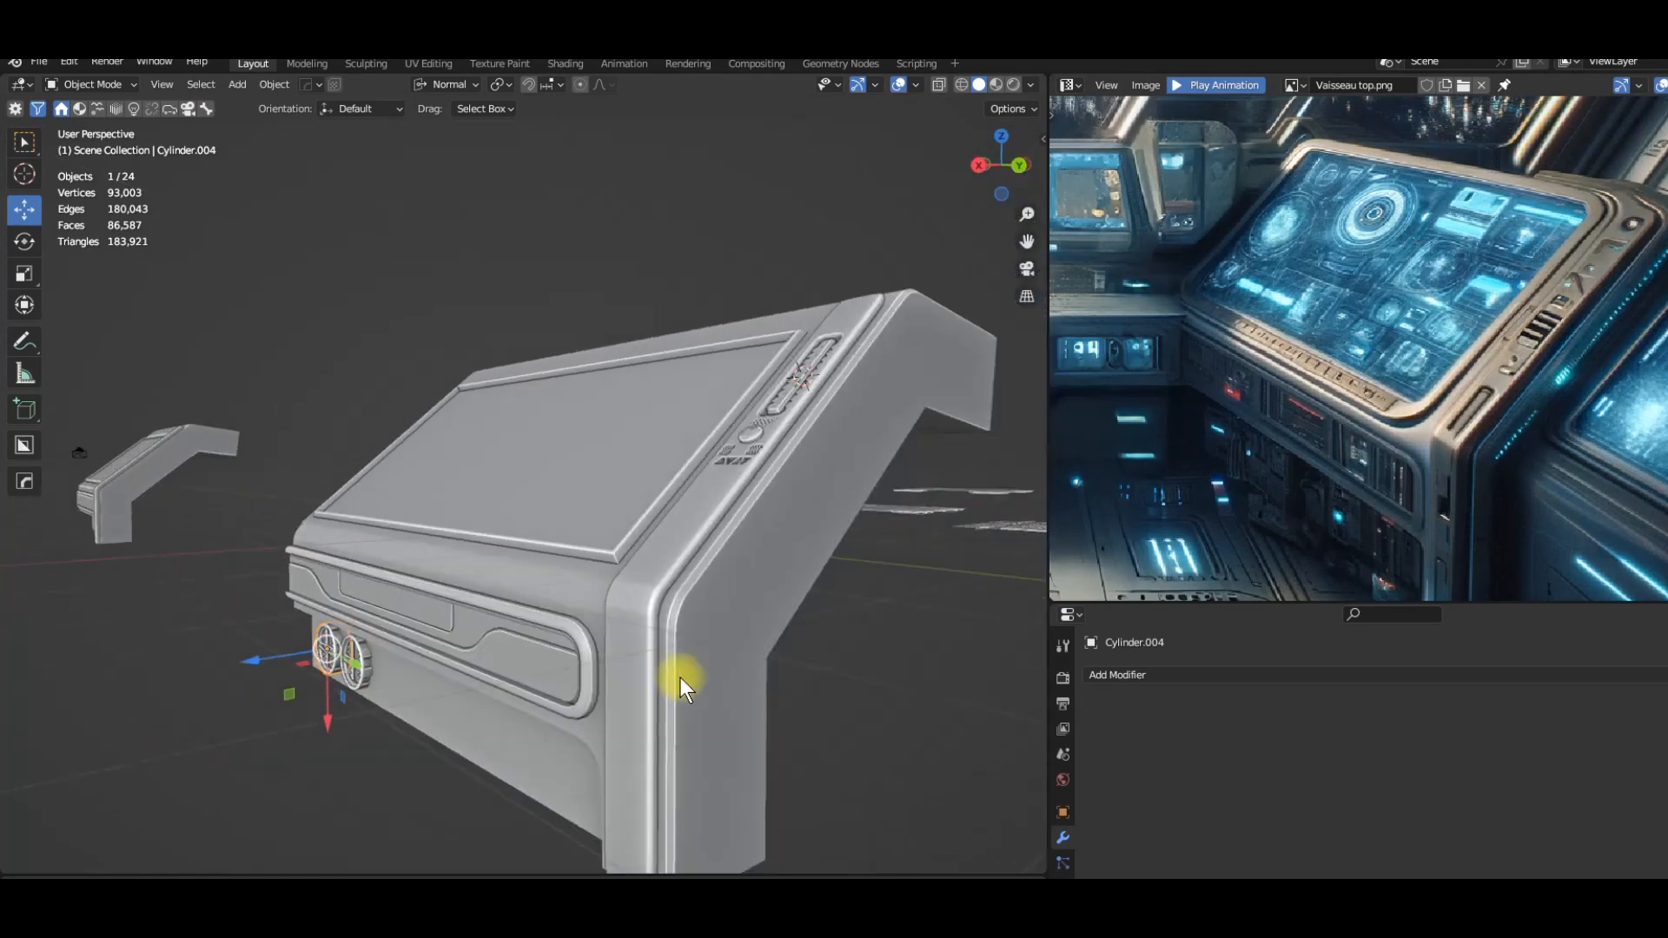
middle_click_drag(751, 610, 711, 640)
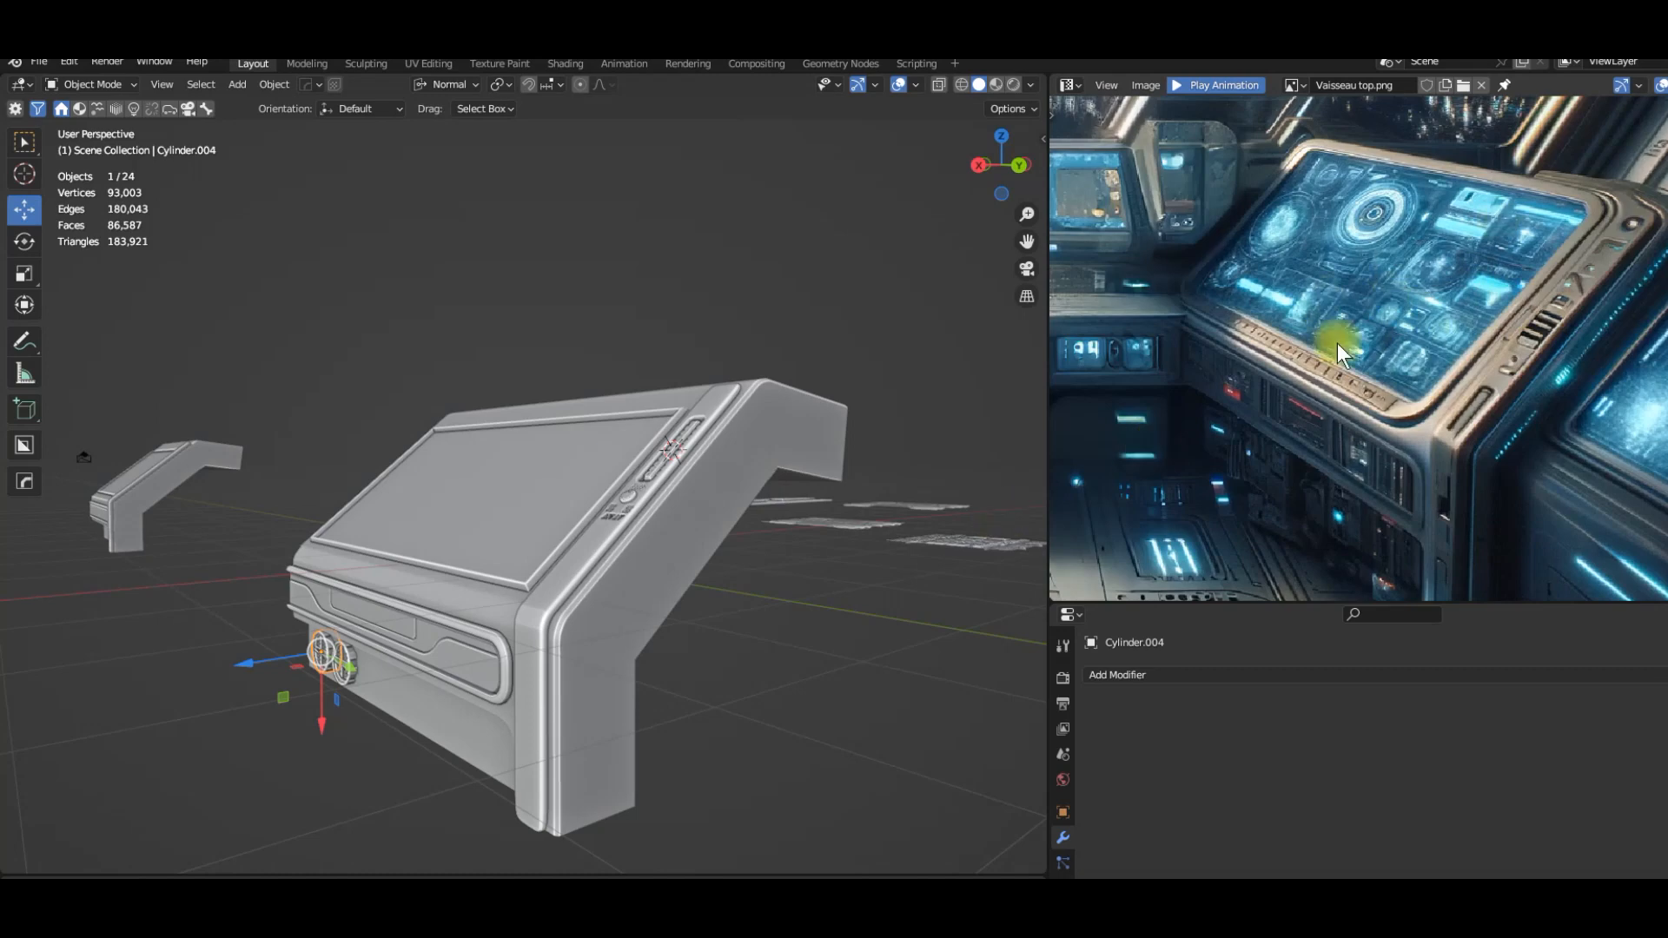
Step: Select the Panel Relax padded panel among the flat wall panels and frame it in the view
middle_click_drag(847, 513, 363, 585, "shift")
middle_click_drag(528, 525, 586, 569)
scroll(694, 407, "up", 4)
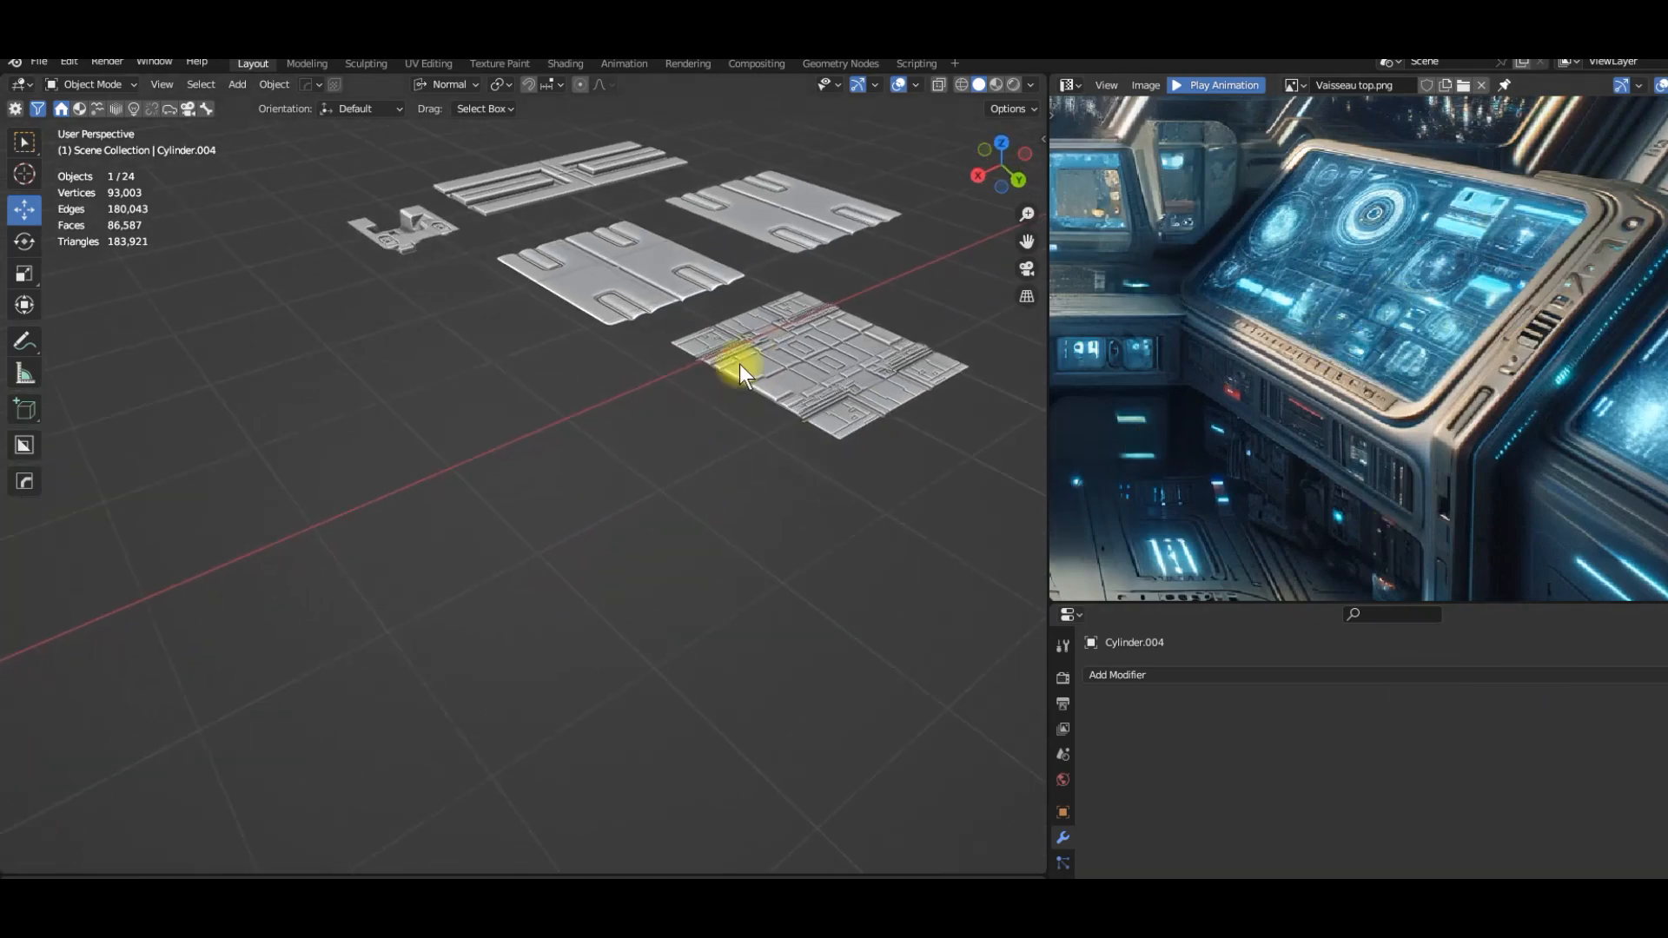
left_click(600, 333)
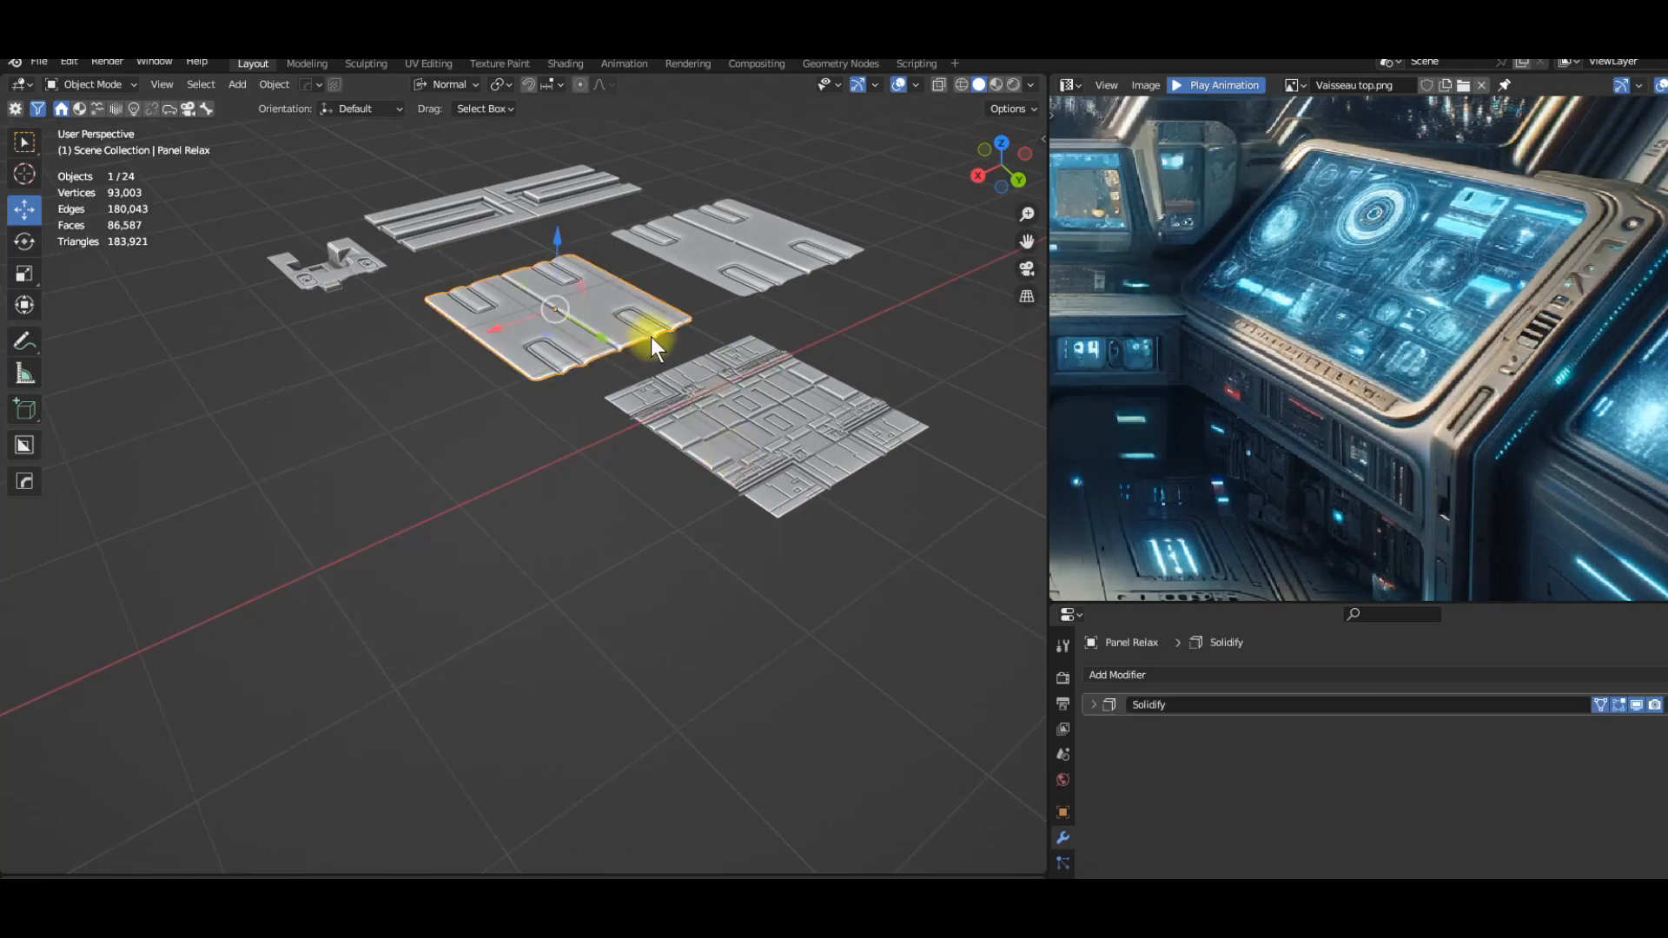
key("KP_Decimal")
middle_click_drag(453, 453, 98, 402)
Step: Examine the square sci-fi panel's grooves, raised blocks and fine circuit-like strips from one side to the other
scroll(484, 587, "up", 8)
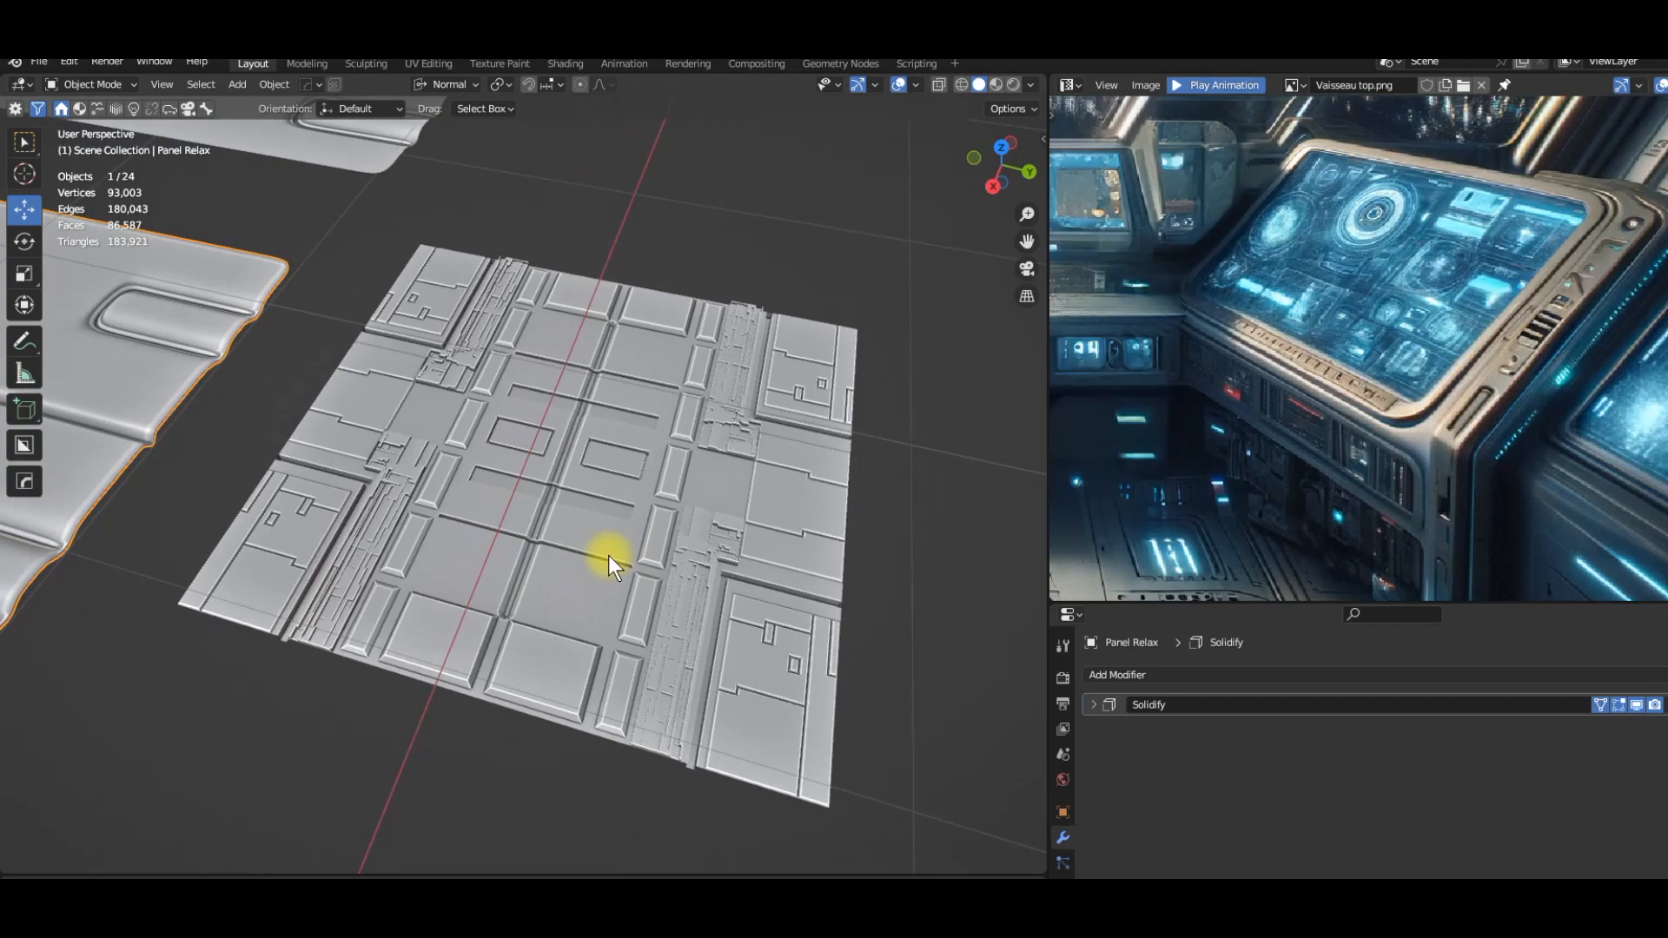
middle_click_drag(778, 504, 584, 562)
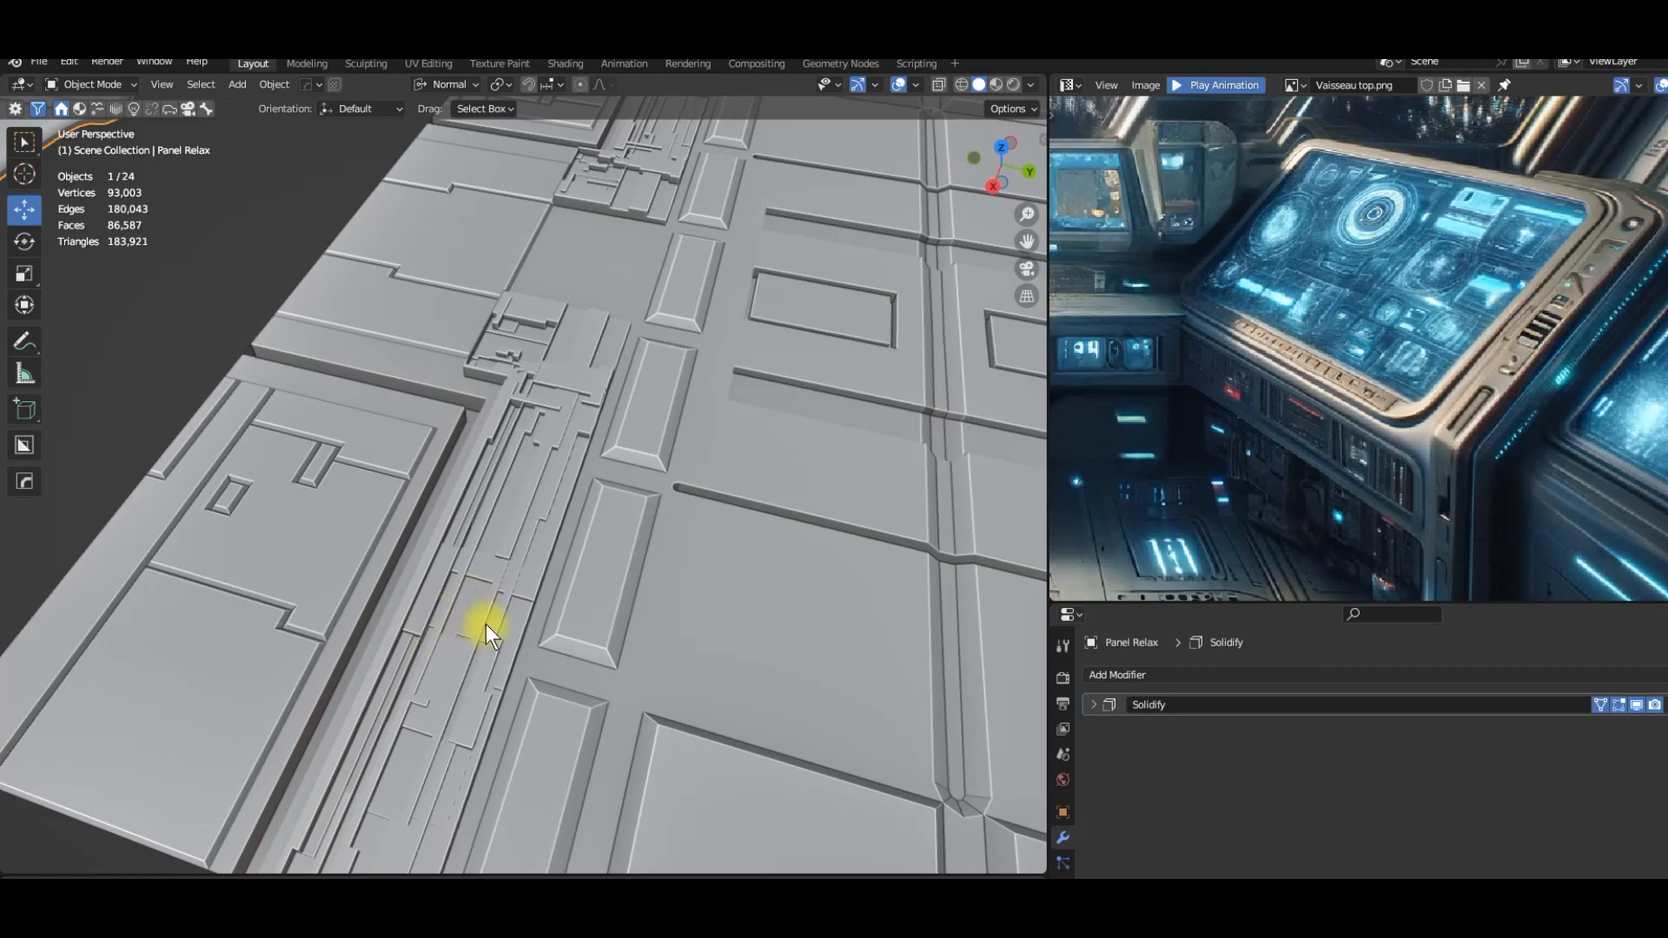
middle_click_drag(551, 527, 521, 729, "shift")
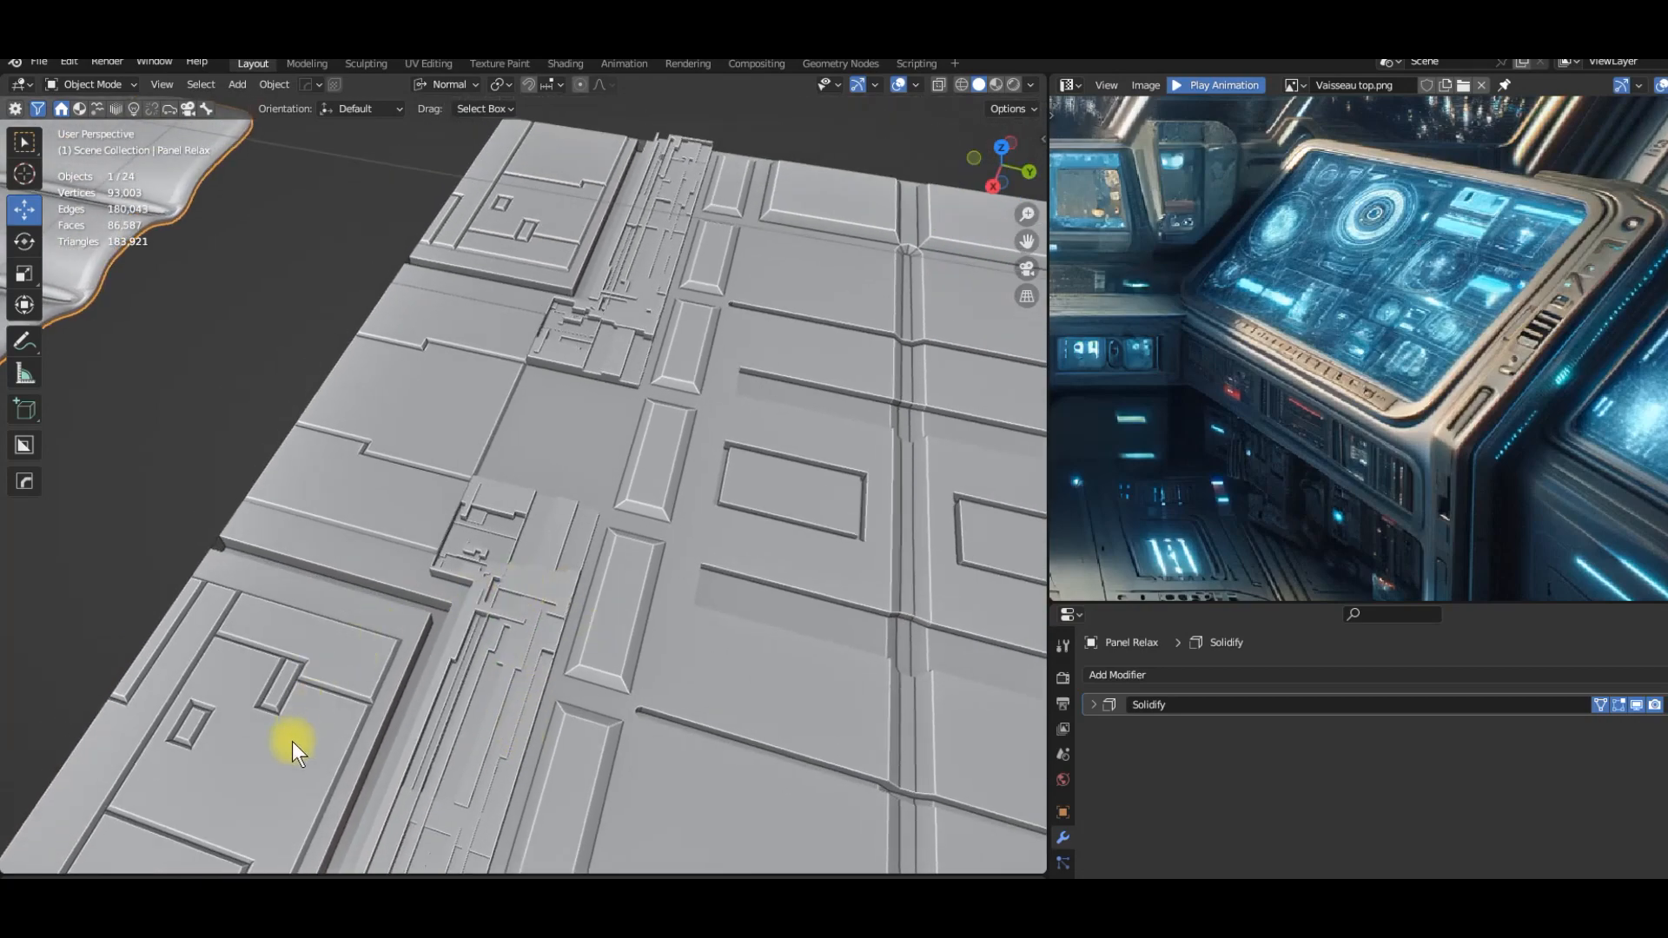
scroll(491, 652, "up", 1)
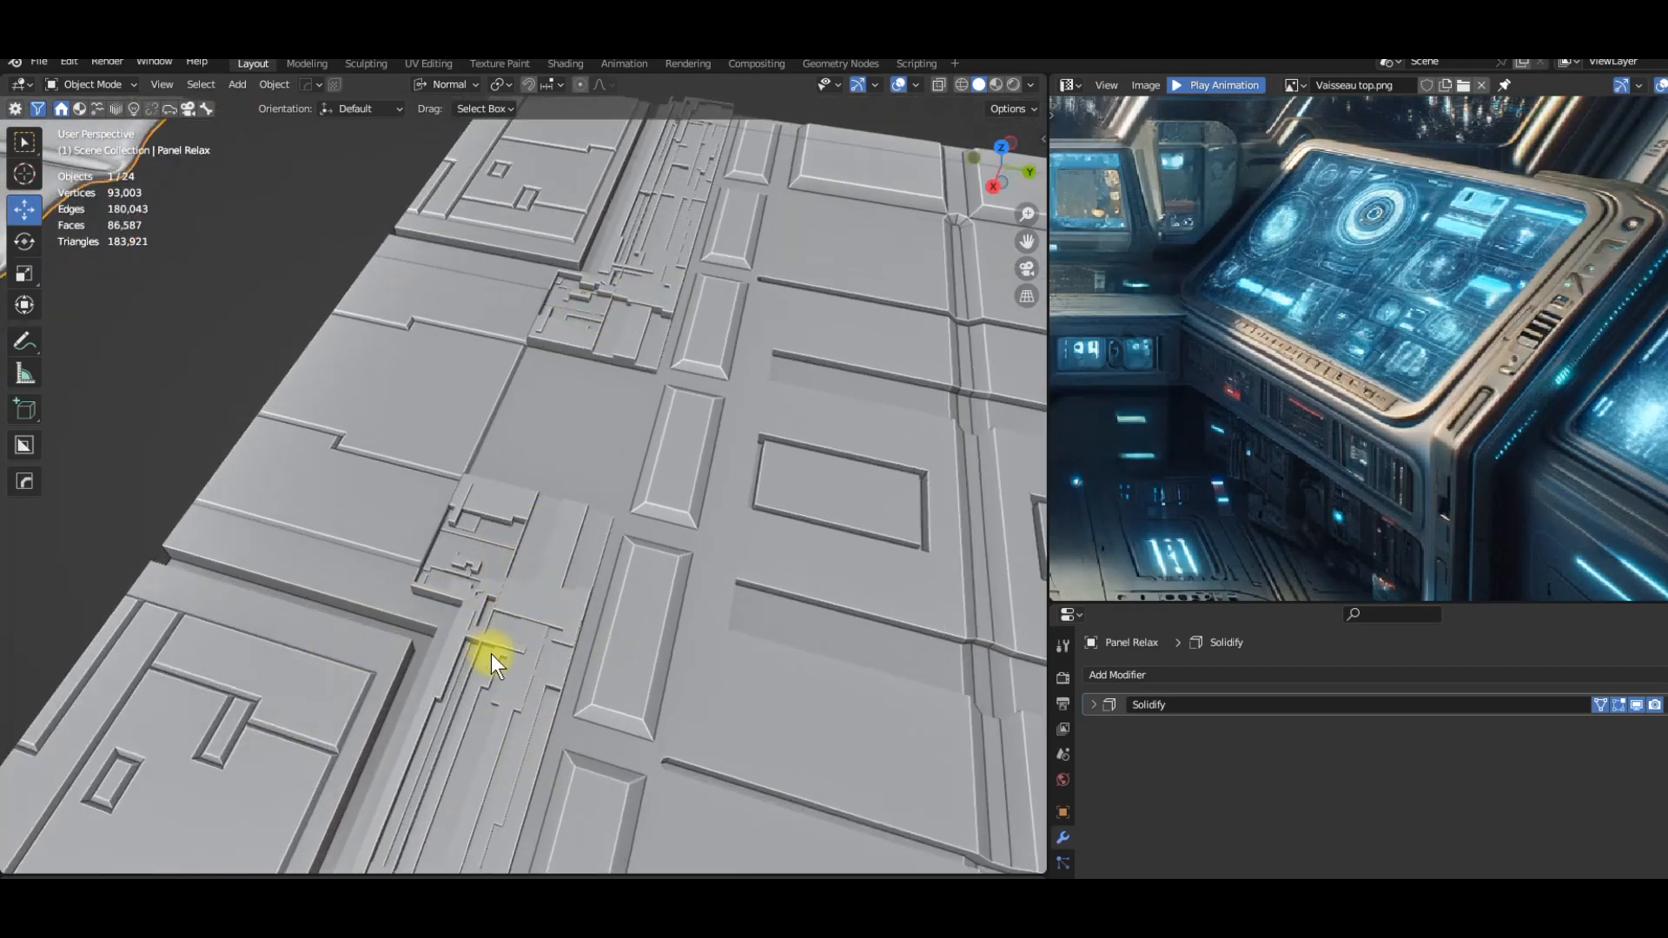
scroll(486, 634, "down", 3)
middle_click_drag(681, 615, 521, 494, "shift")
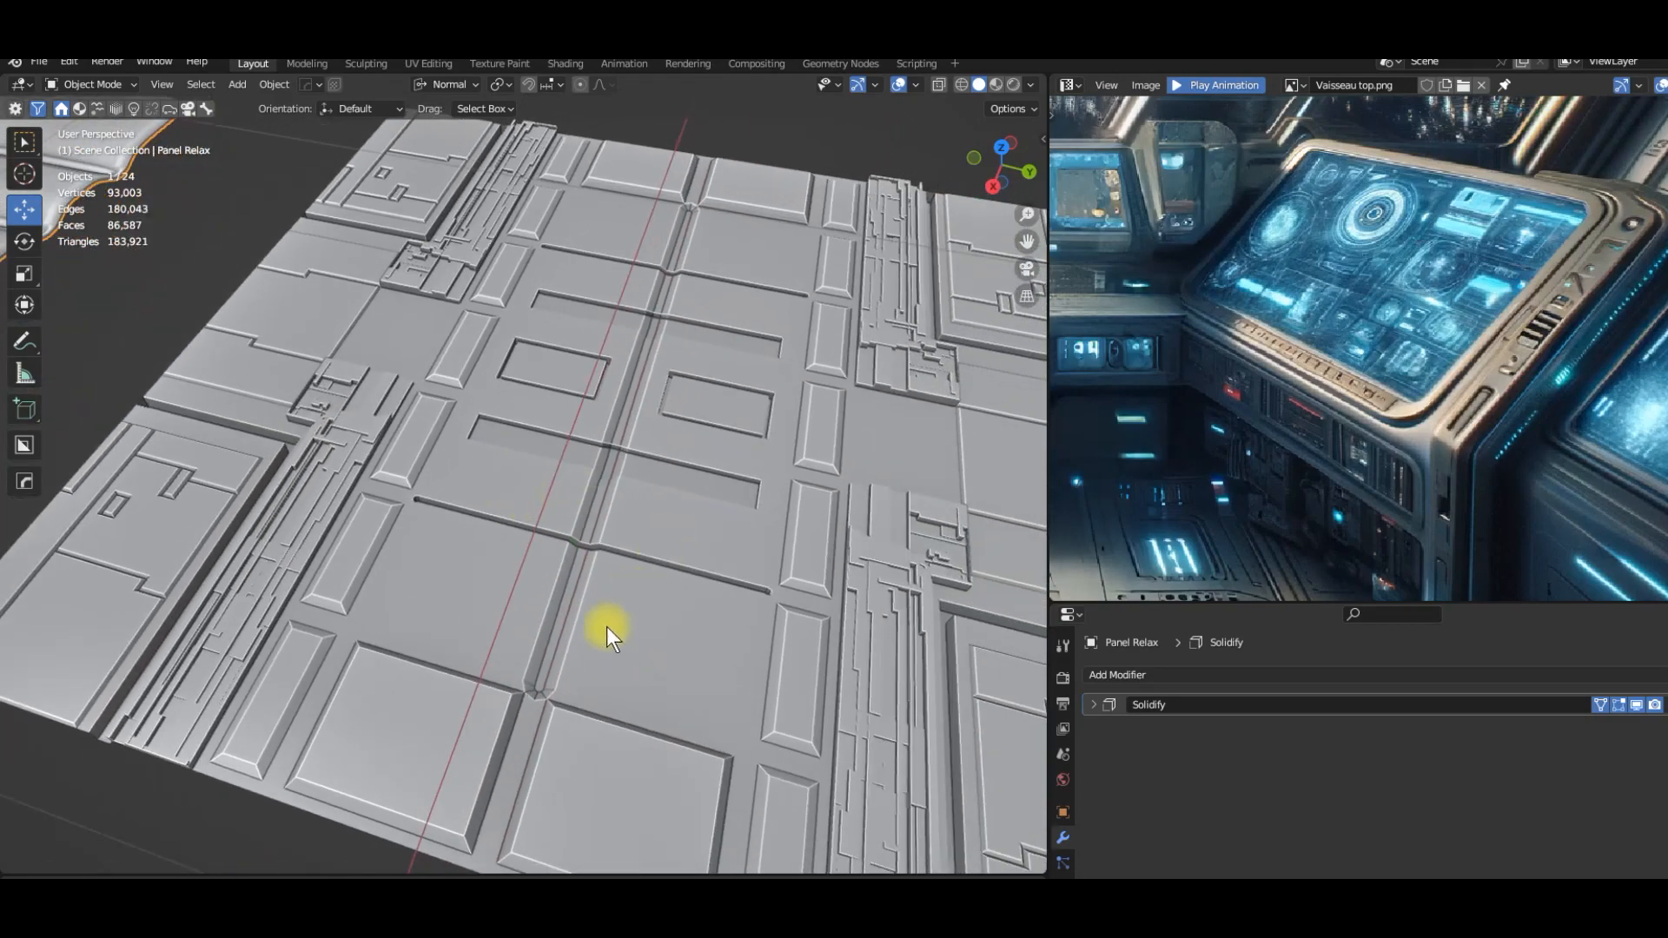
scroll(640, 618, "up", 4)
middle_click_drag(715, 611, 561, 598, "shift")
scroll(562, 447, "down", 3)
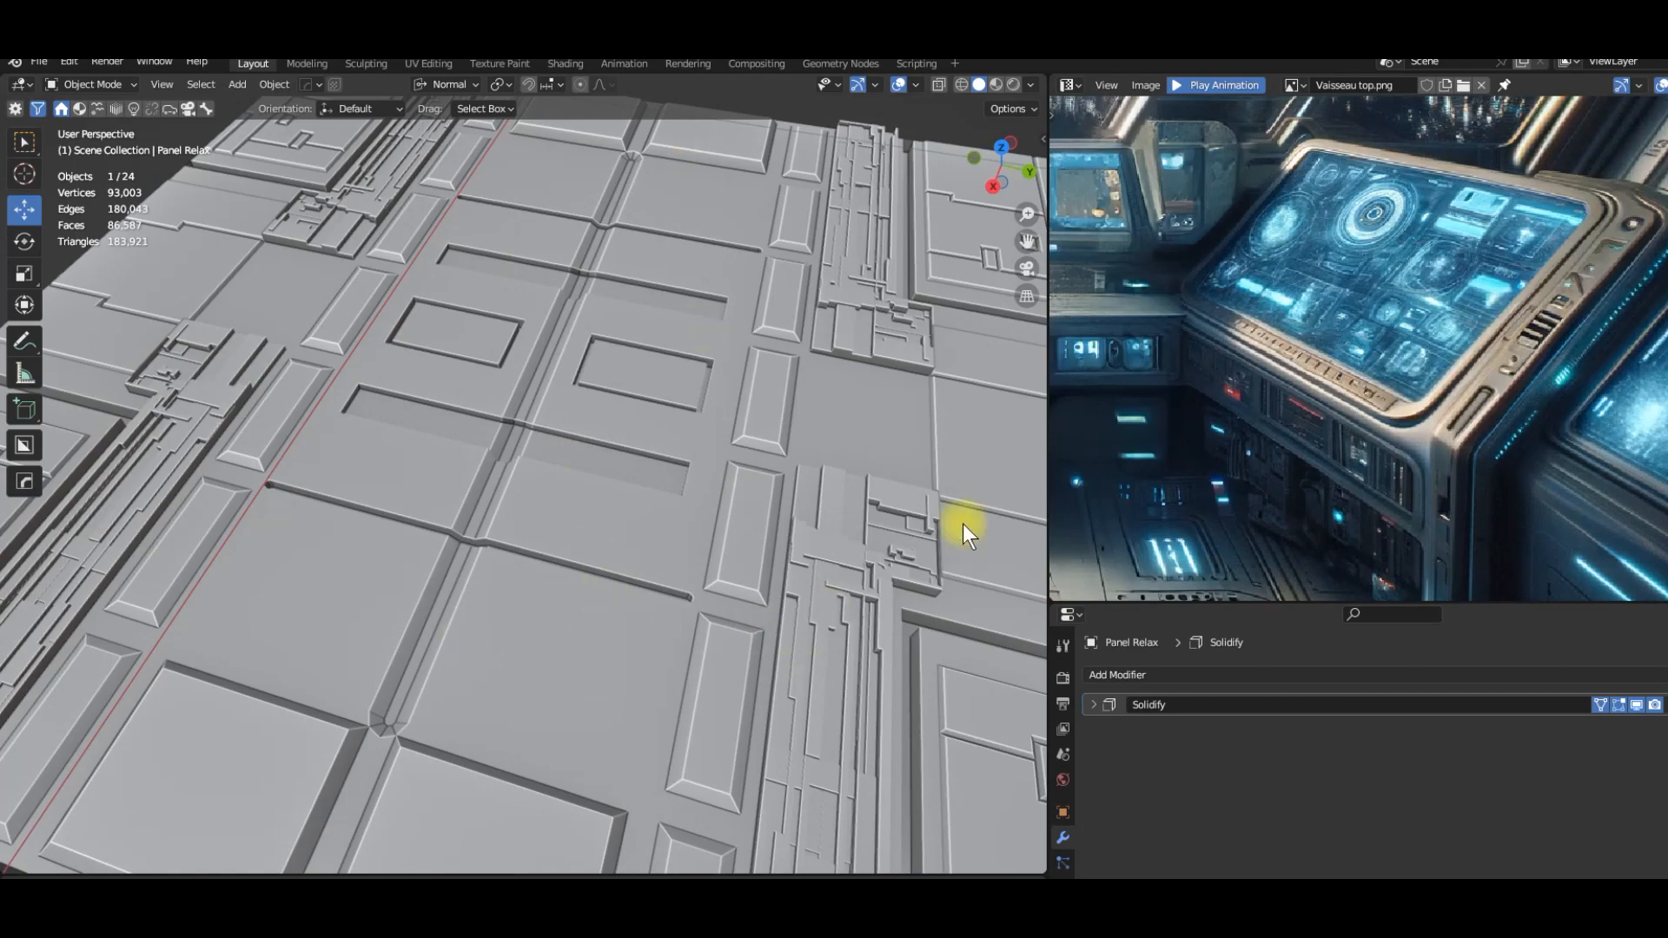
scroll(546, 595, "down", 2)
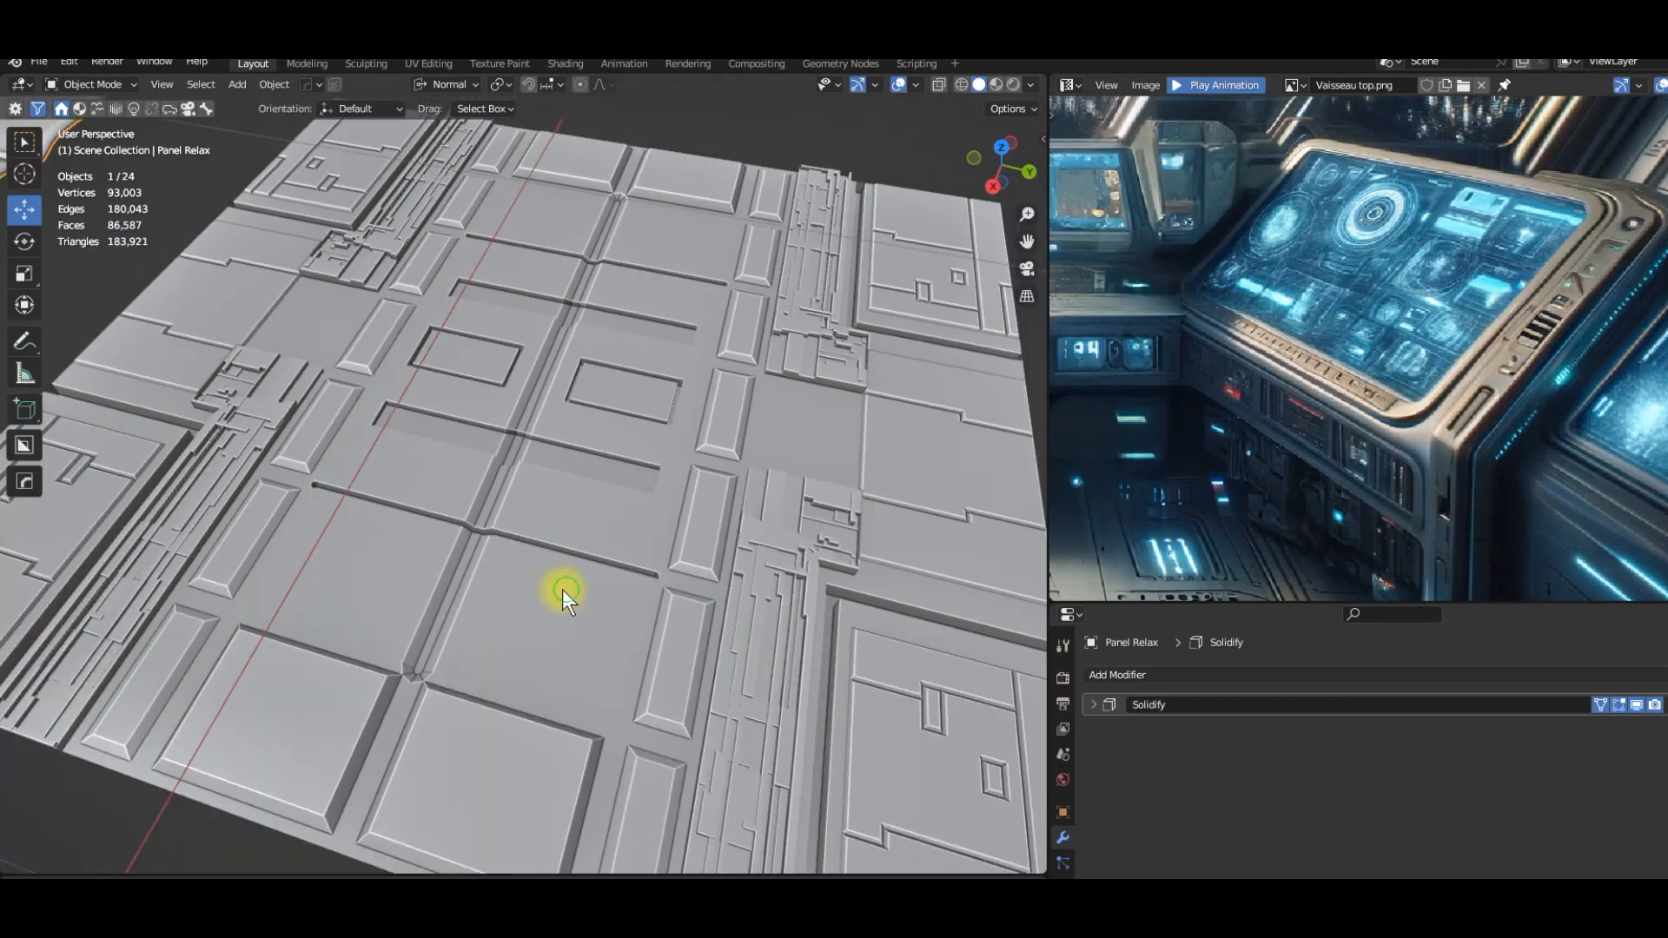
middle_click_drag(562, 591, 501, 569, "shift")
scroll(560, 508, "down", 5)
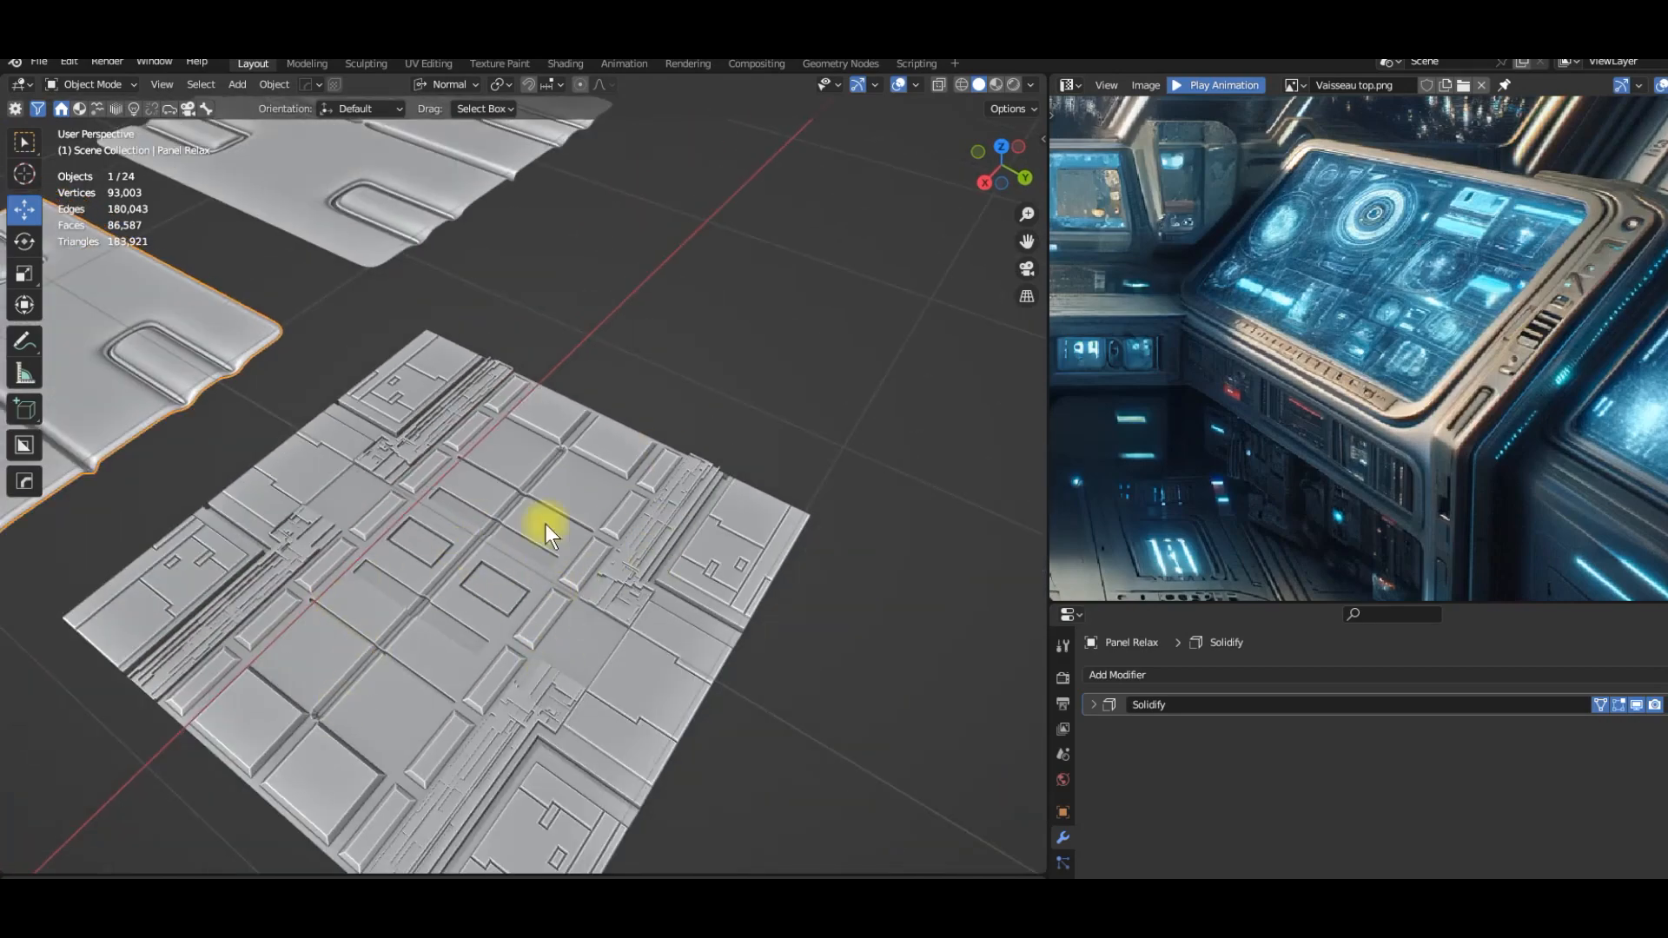
Step: Examine the Panel Relax padded panel's central seam, rounded recesses and soft edges up close
middle_click_drag(404, 627, 688, 528, "shift")
middle_click_drag(359, 498, 628, 702, "shift")
scroll(619, 627, "up", 4)
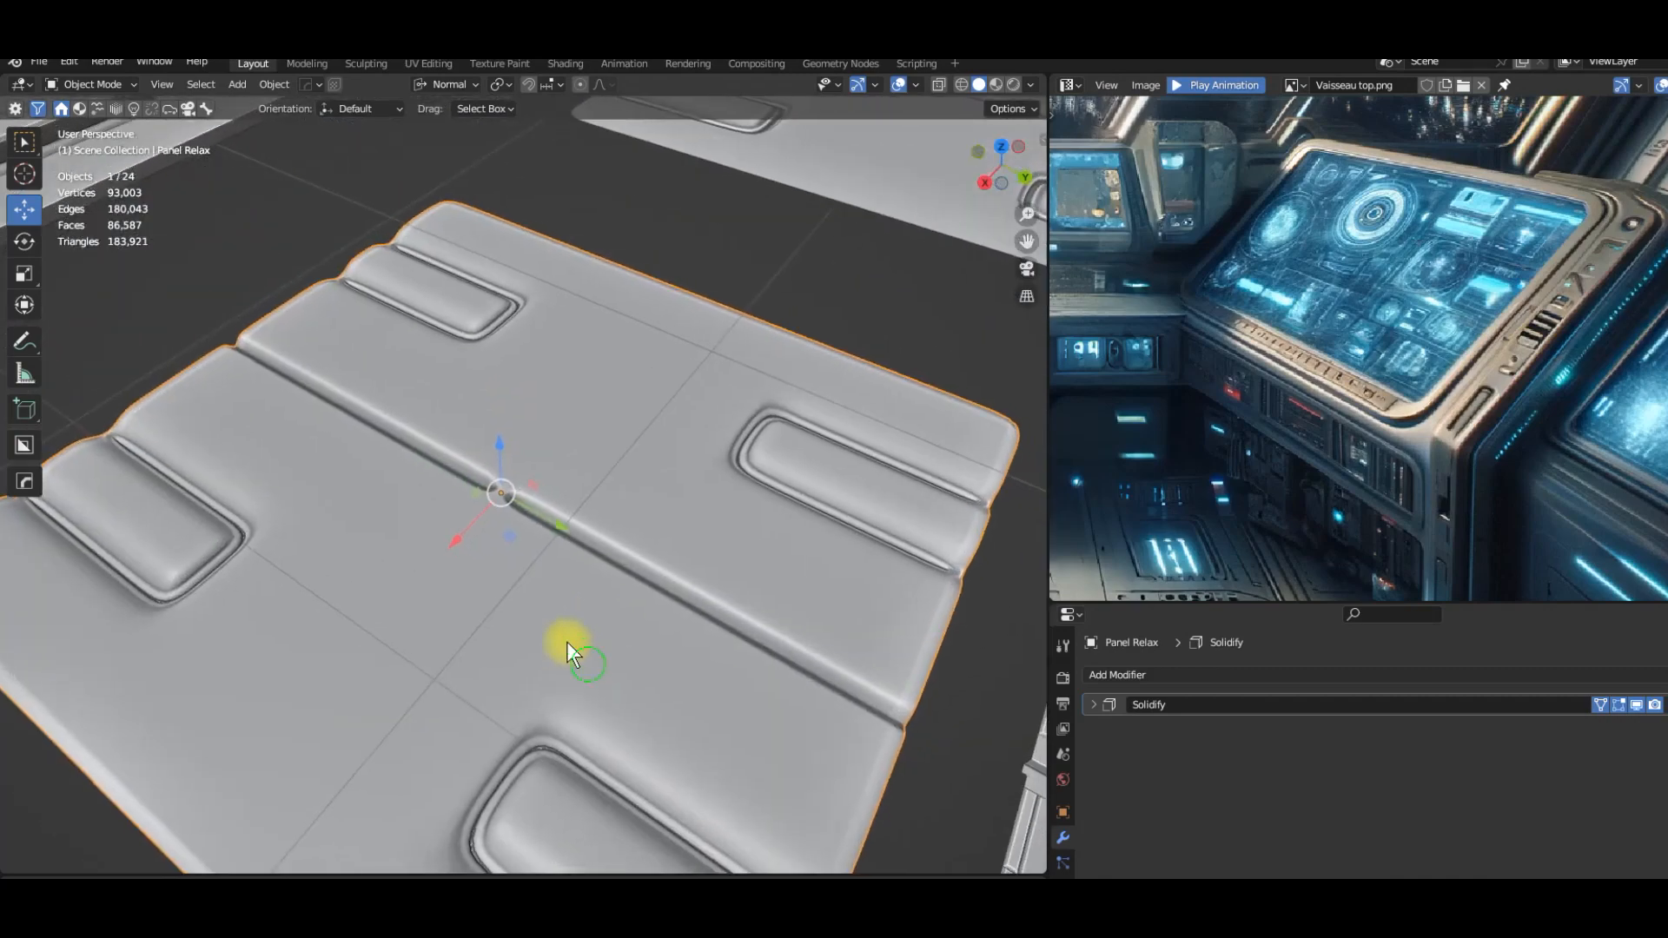
middle_click_drag(567, 643, 488, 501, "shift")
middle_click_drag(646, 527, 421, 482, "shift")
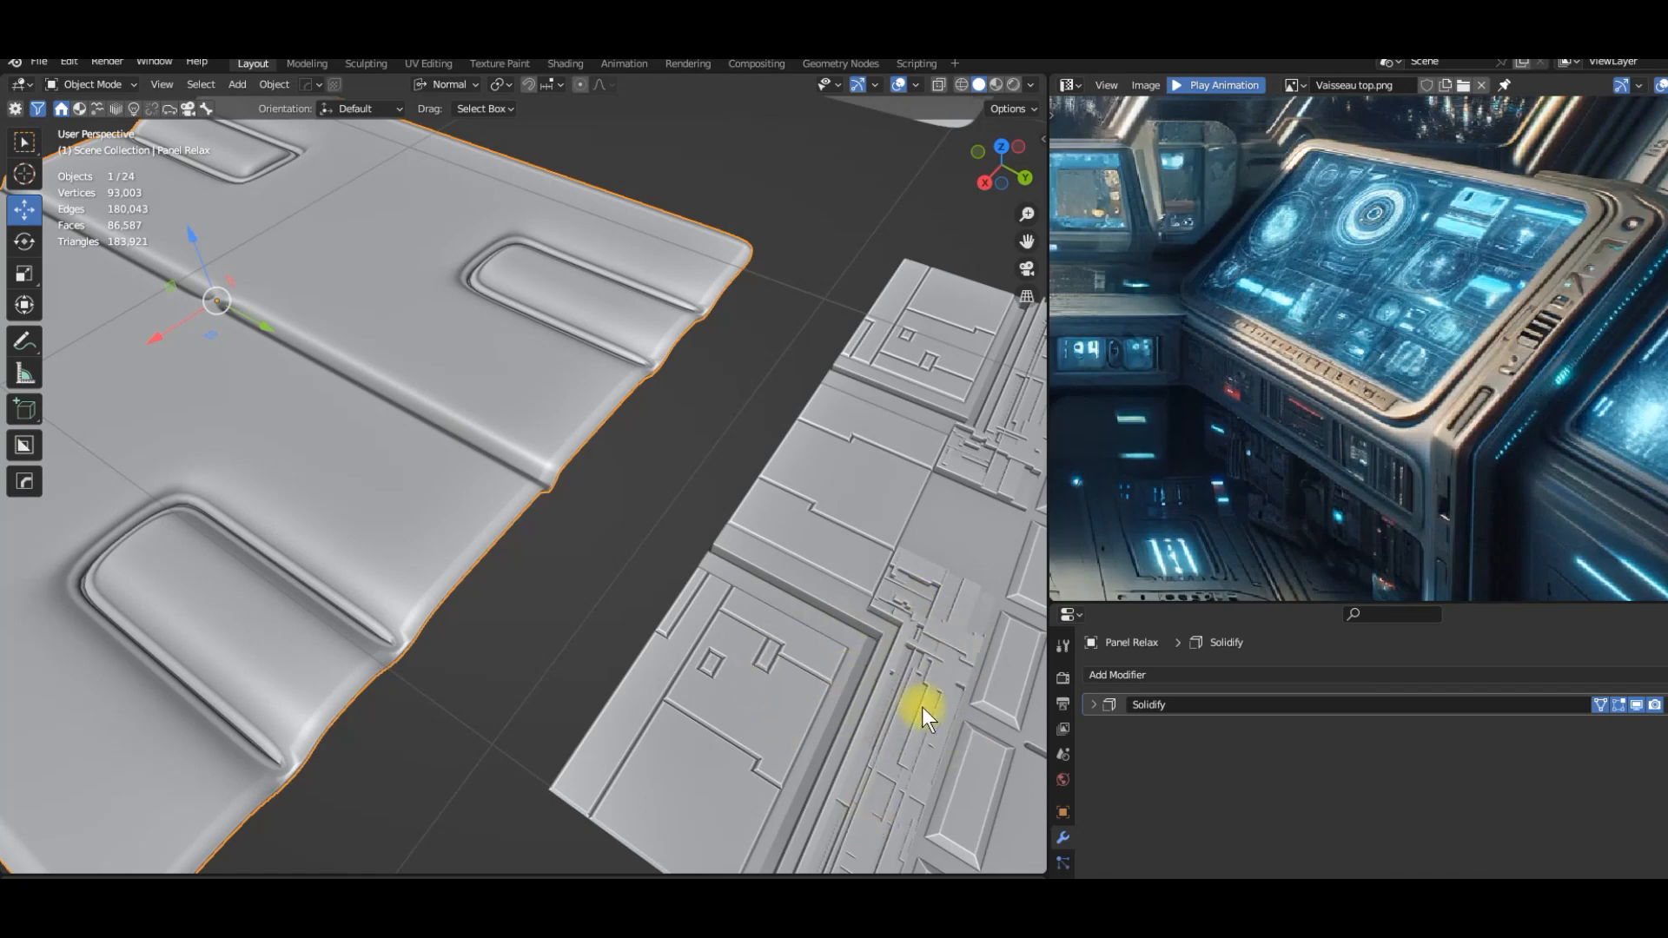
middle_click_drag(853, 644, 773, 588, "shift")
middle_click_drag(494, 580, 717, 590, "shift")
scroll(643, 581, "up", 2)
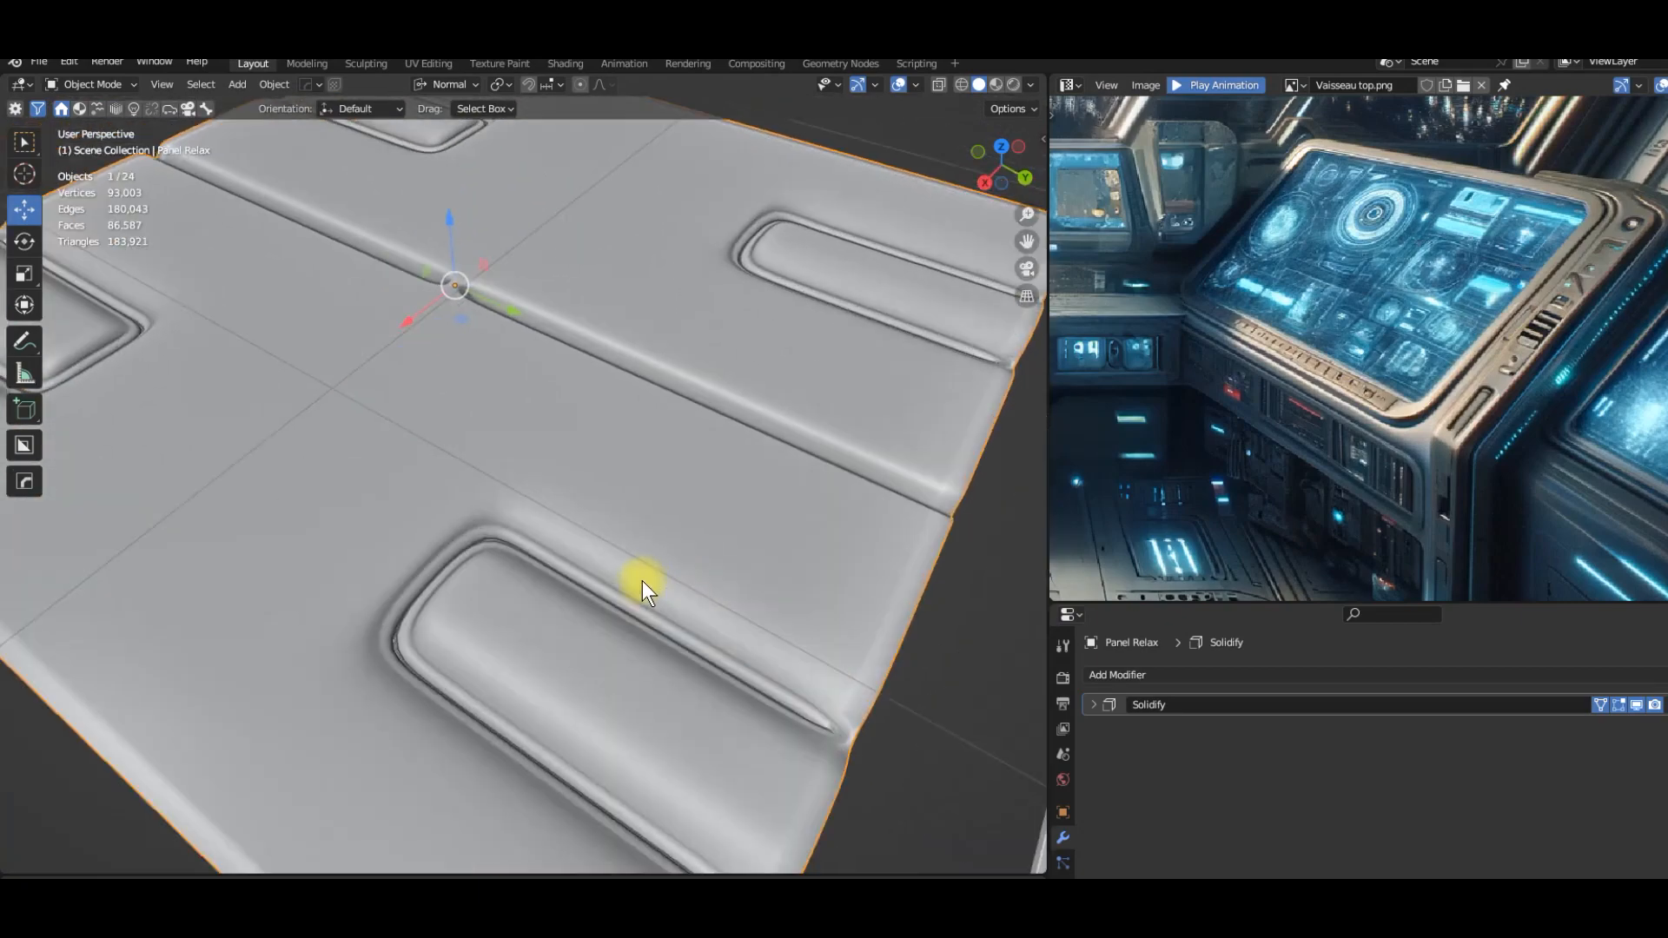
middle_click_drag(456, 663, 609, 564)
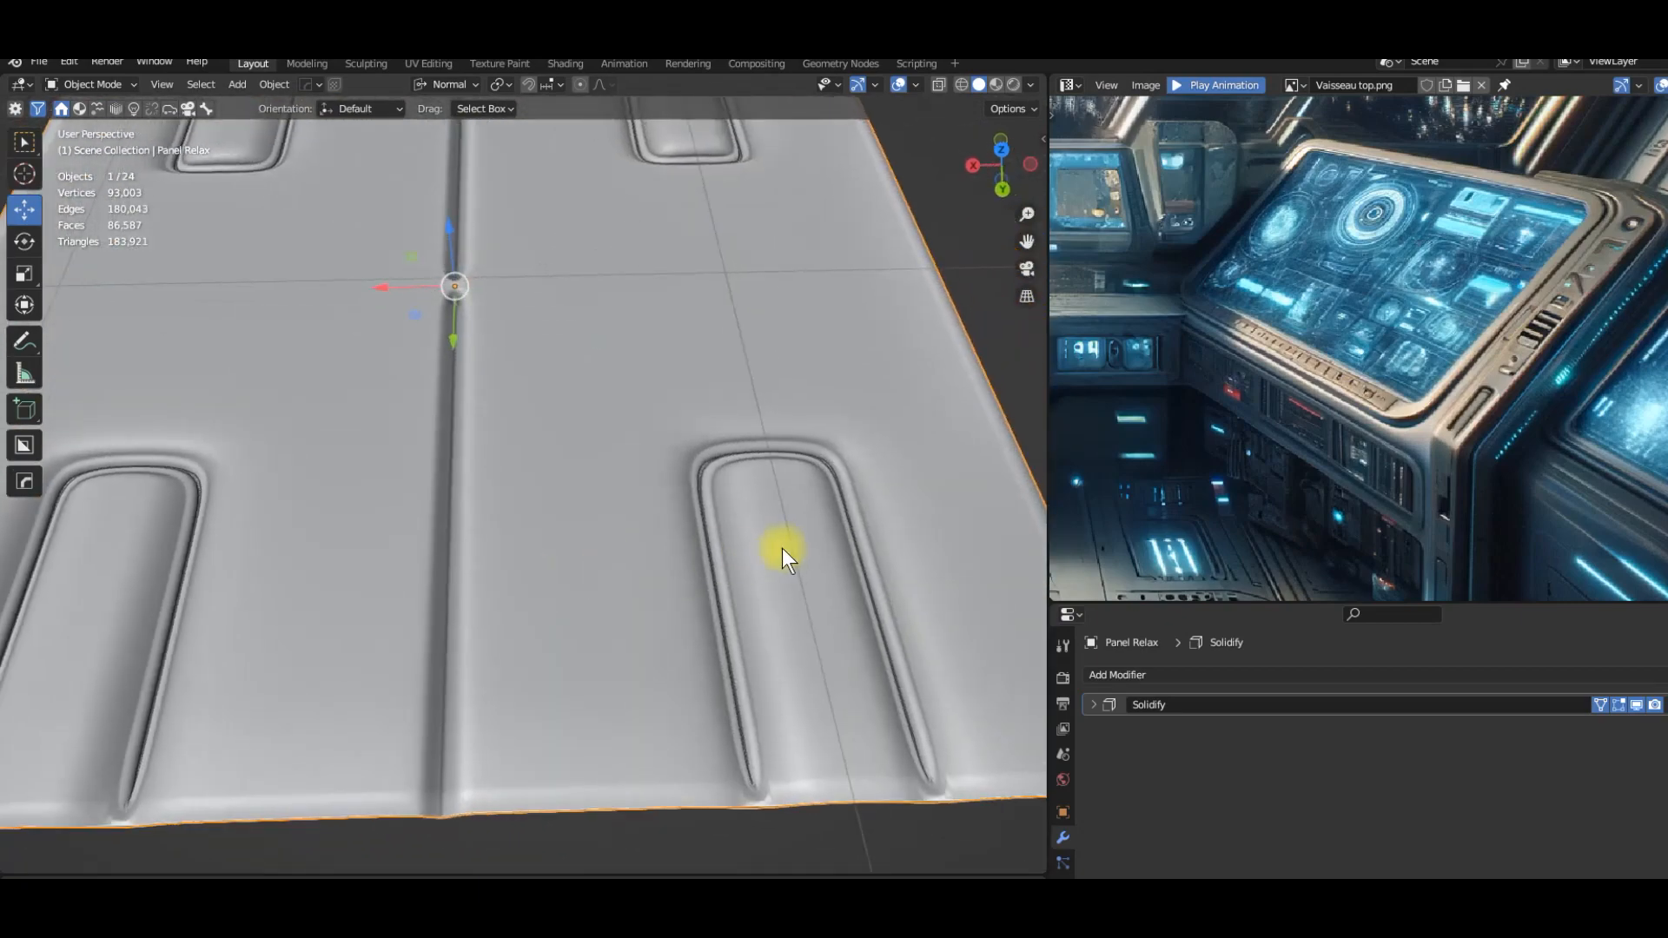
middle_click_drag(783, 548, 613, 557, "shift")
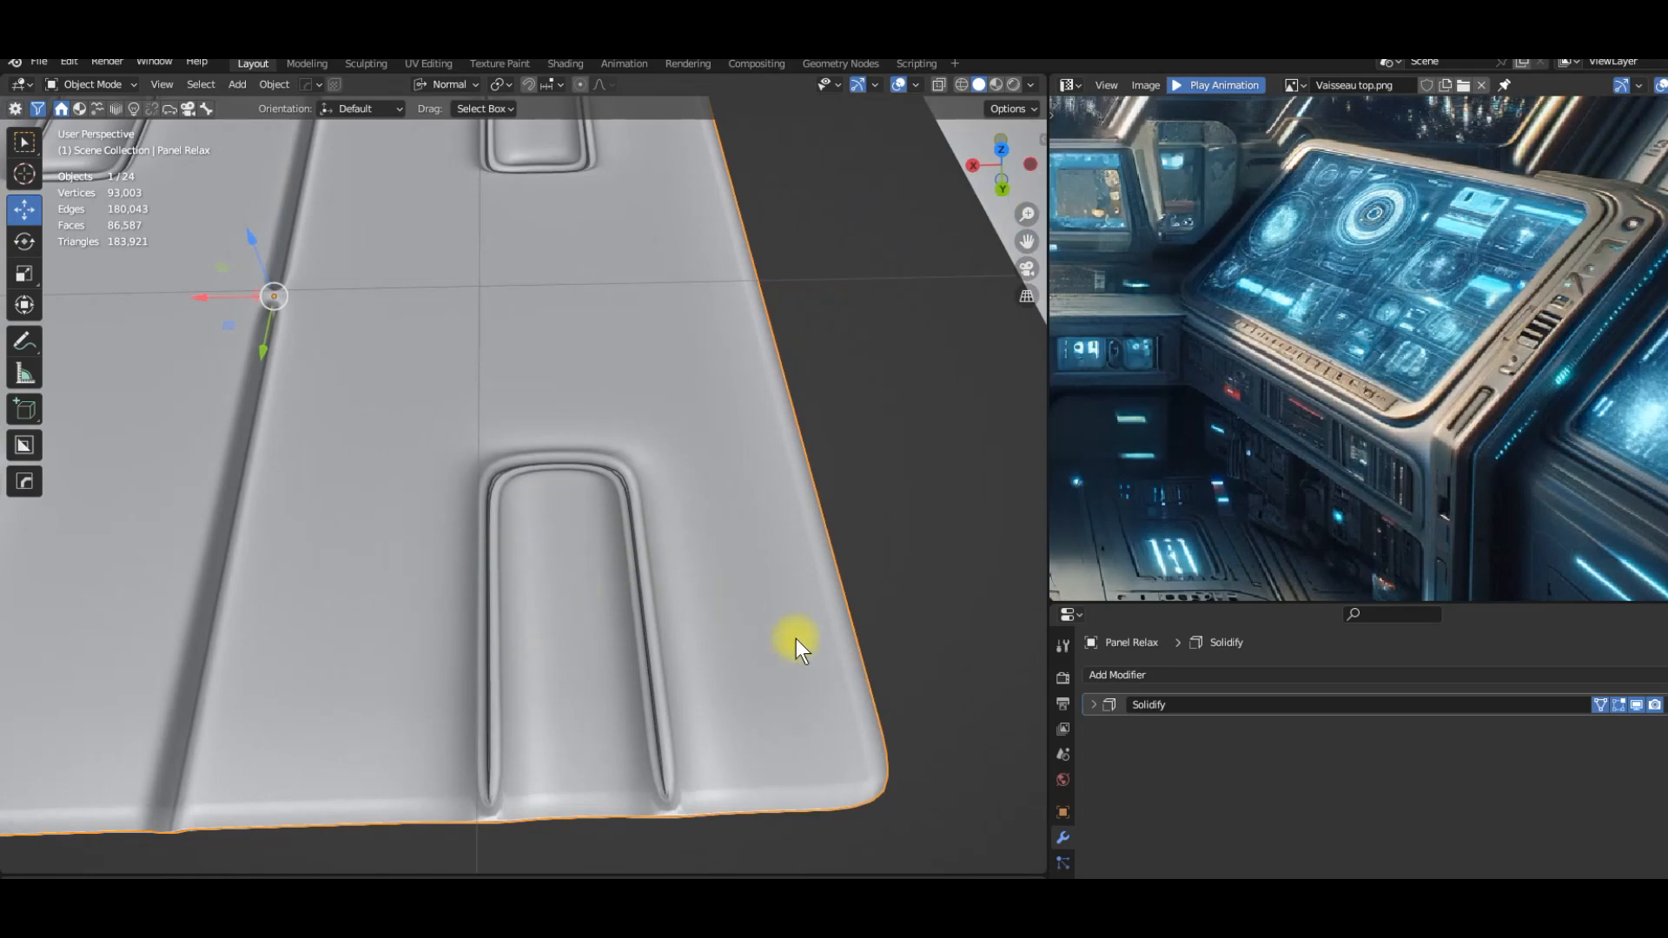
scroll(738, 607, "down", 8)
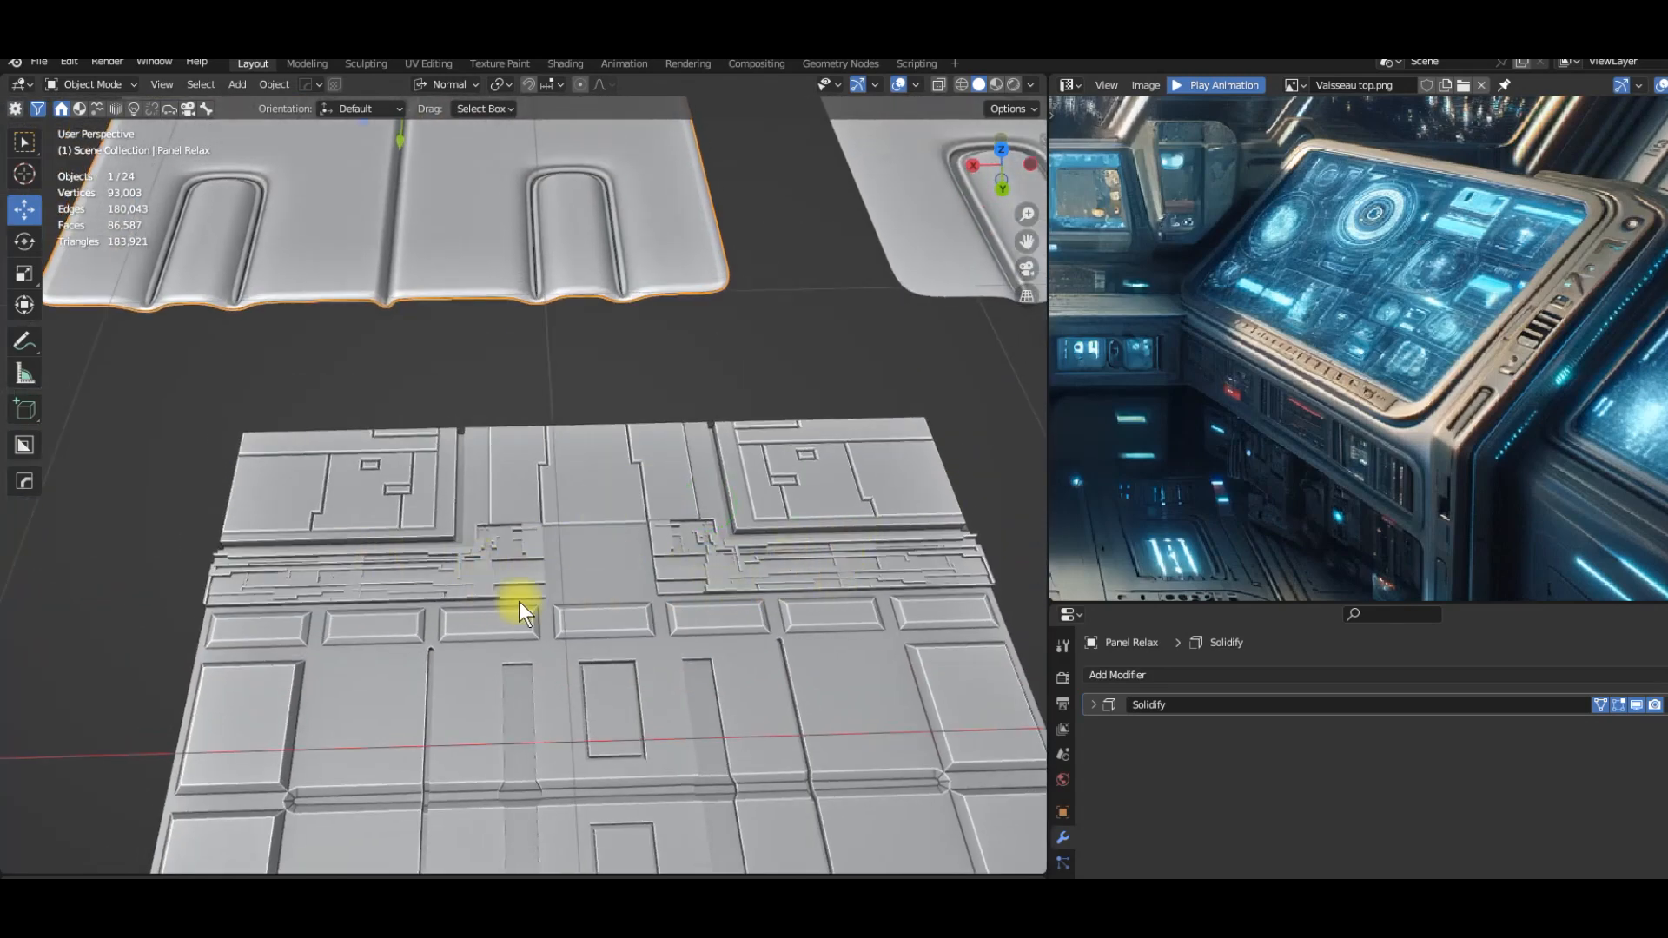
Step: Look over the second padded panel and the long panel with rectangular grooves
middle_click_drag(582, 617, 640, 621)
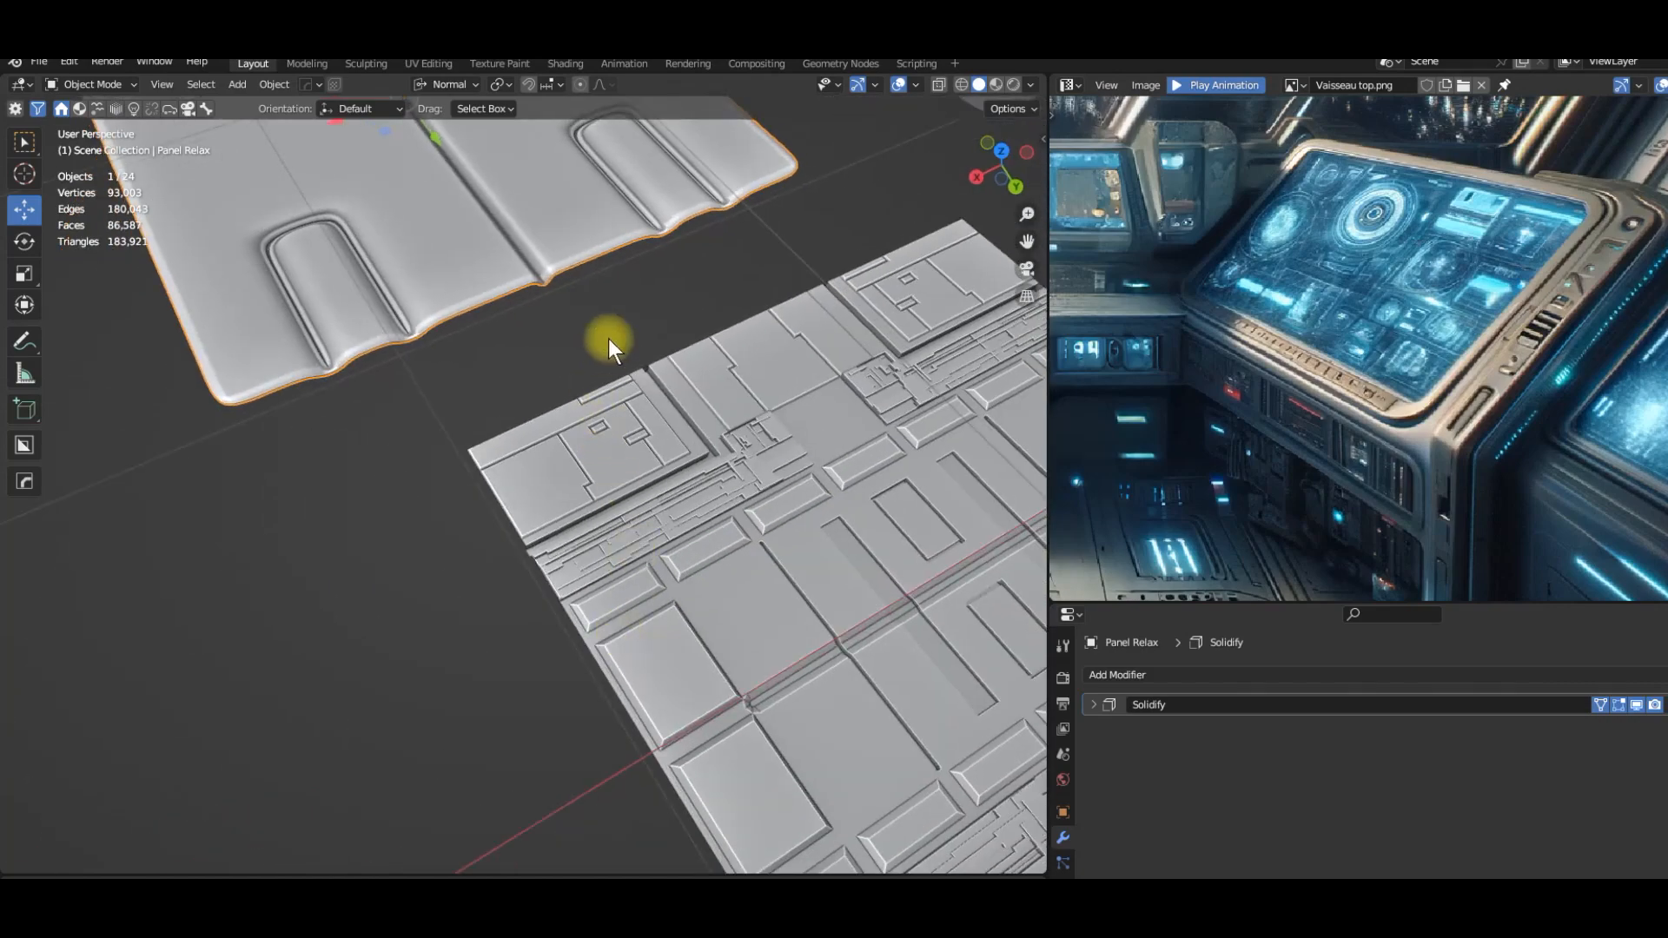
middle_click_drag(602, 349, 674, 734, "shift")
middle_click_drag(823, 502, 490, 698, "shift")
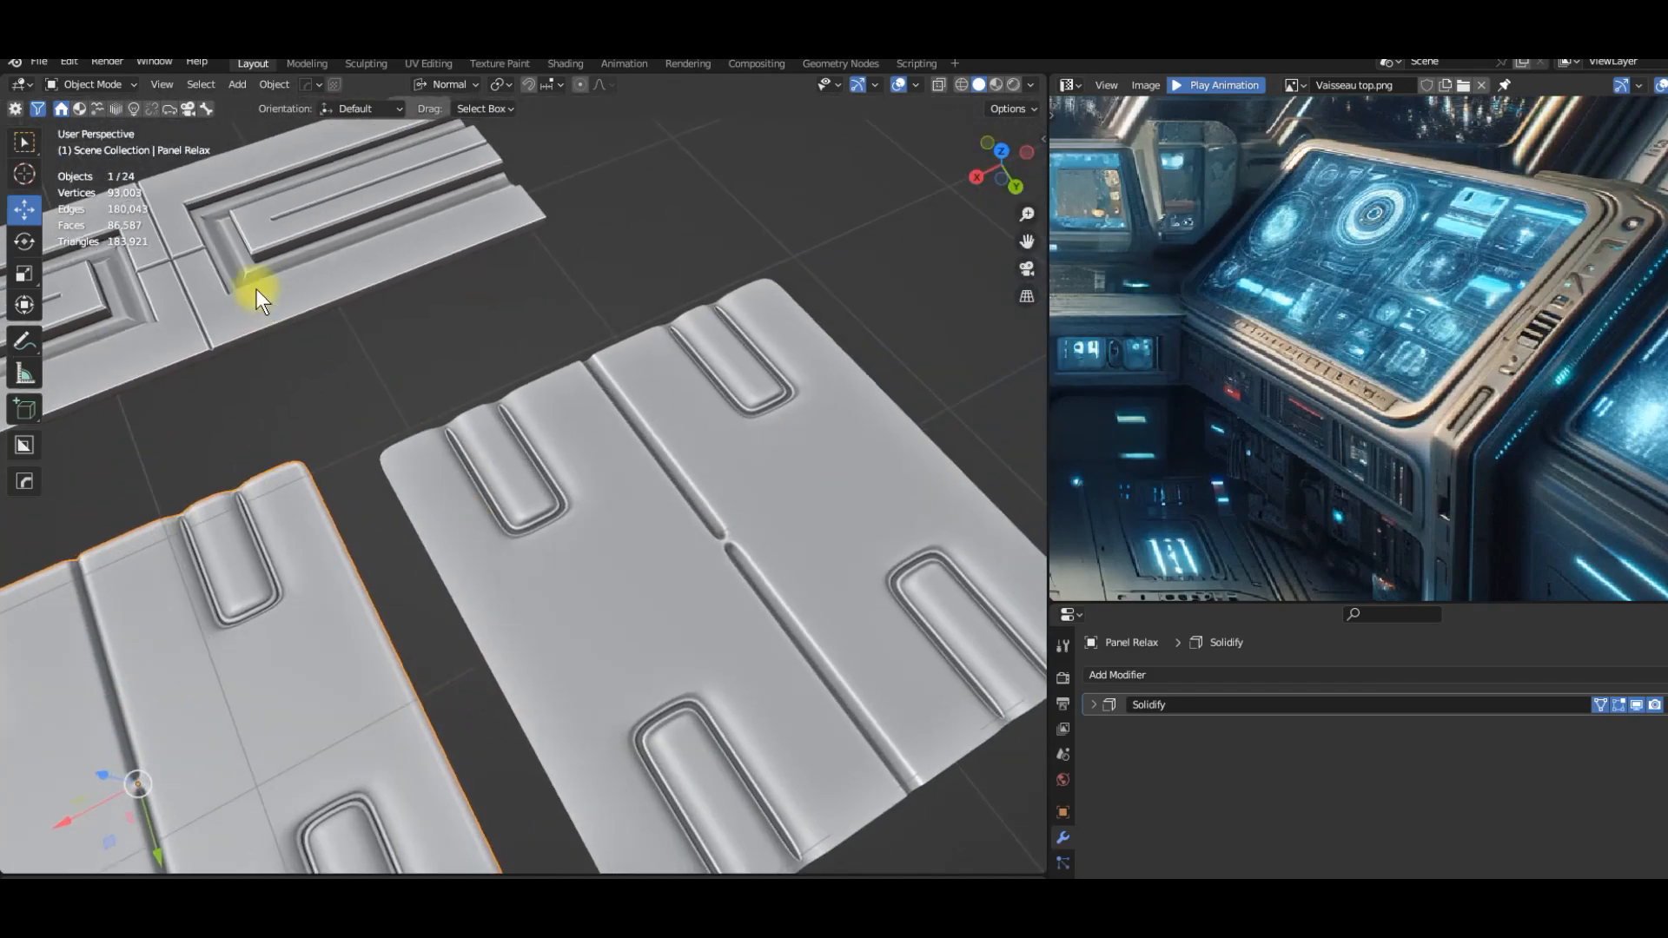
middle_click_drag(257, 289, 745, 700, "shift")
scroll(595, 639, "up", 6)
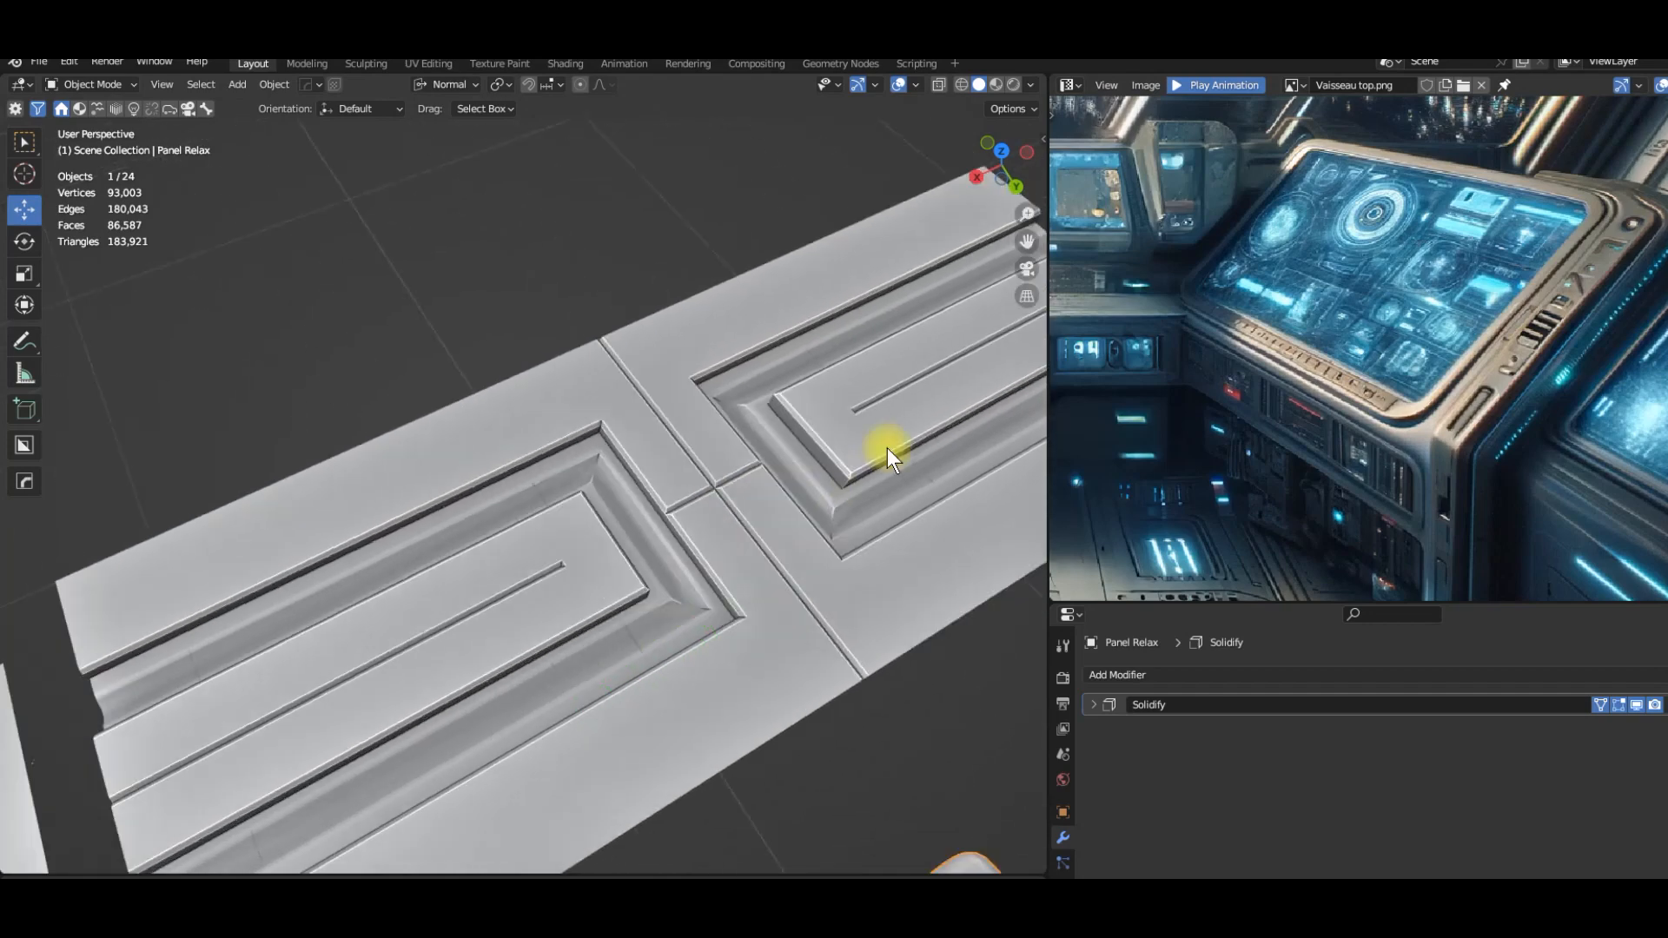
middle_click_drag(888, 449, 755, 554, "shift")
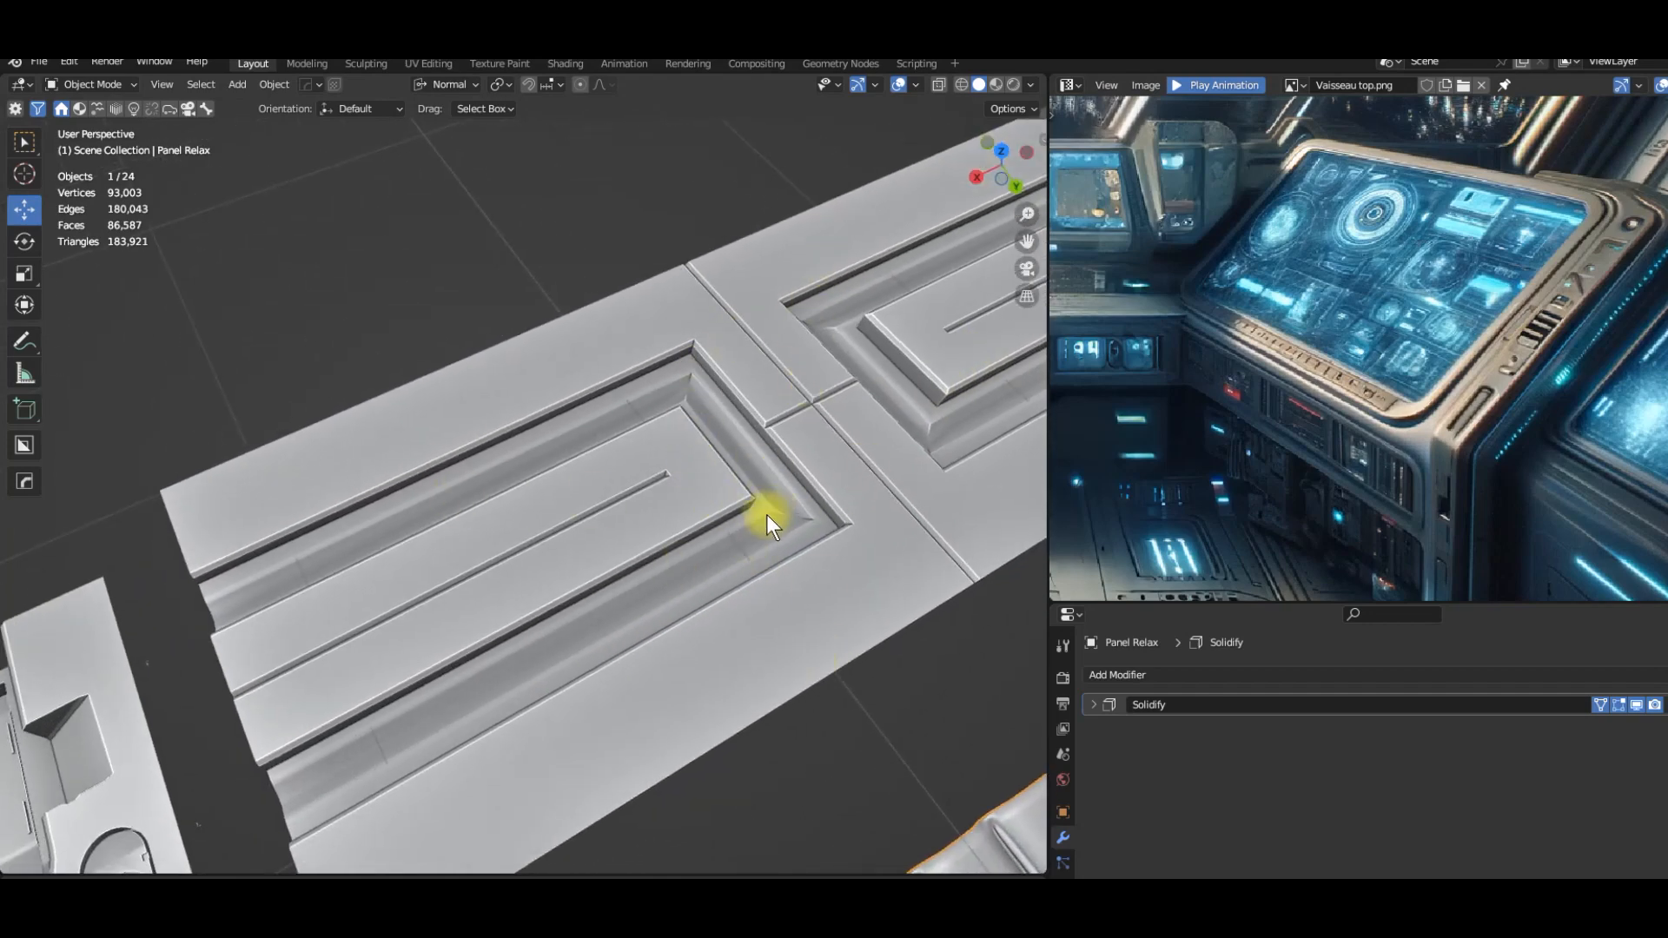
Step: Select the KIT OPS - le plant piece to inspect its cutouts and review the full set of panels
middle_click_drag(558, 633, 1026, 365, "shift")
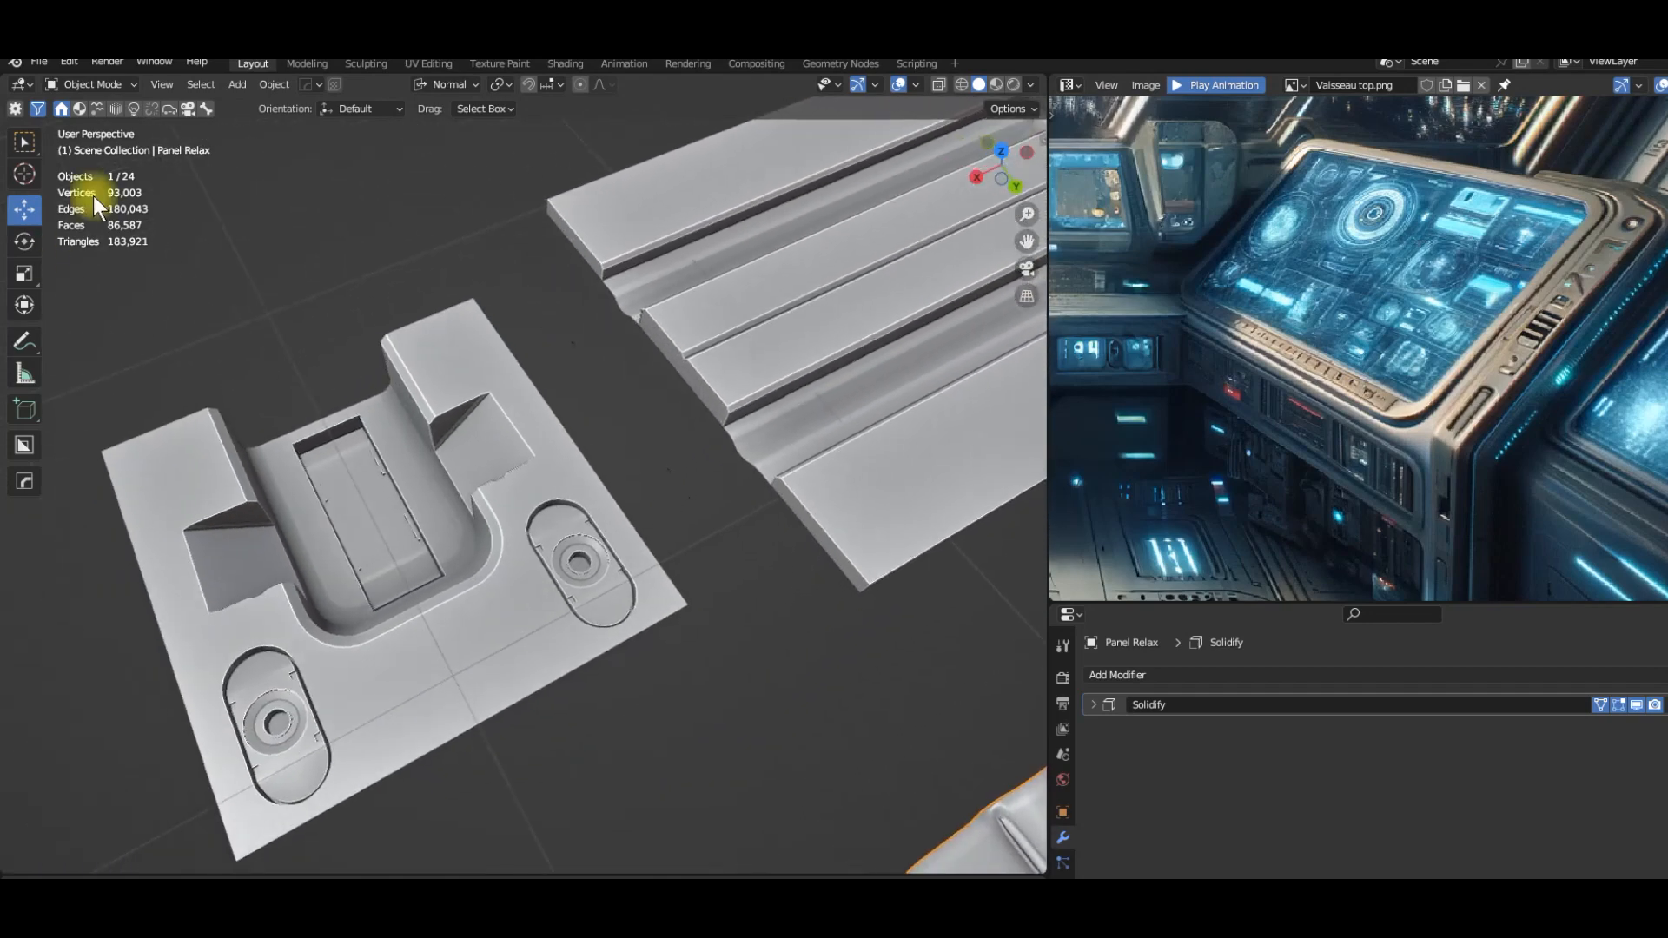
middle_click_drag(351, 616, 473, 601)
left_click(502, 637)
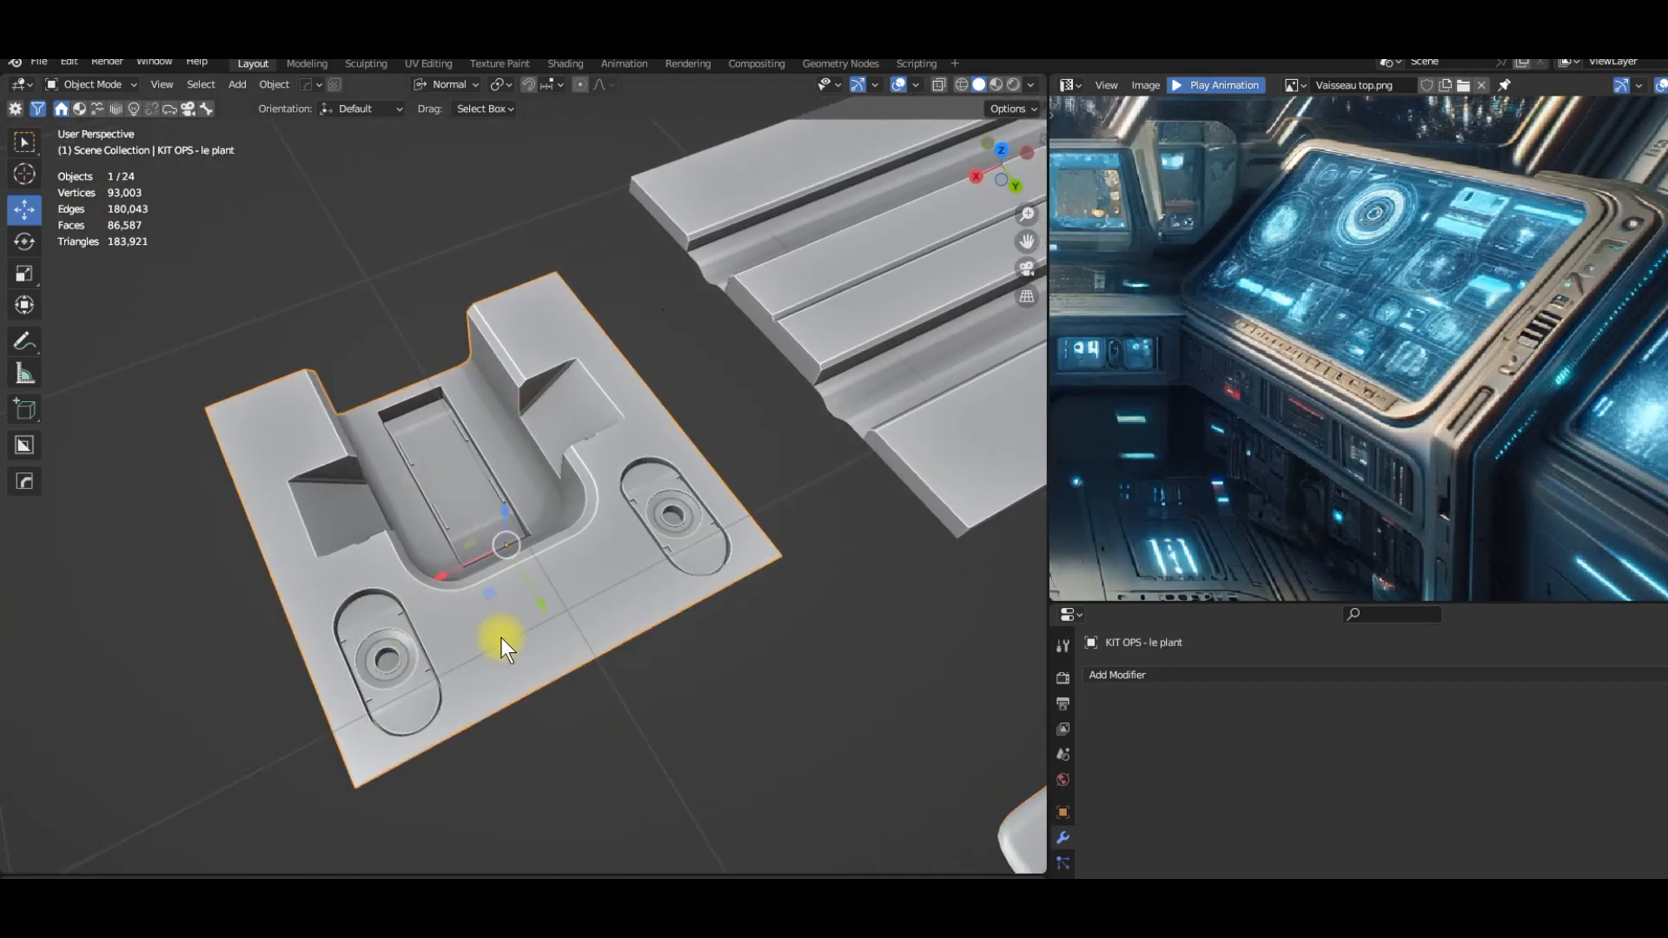
scroll(502, 637, "down", 3)
middle_click_drag(664, 655, 936, 546, "shift")
scroll(818, 614, "down", 8)
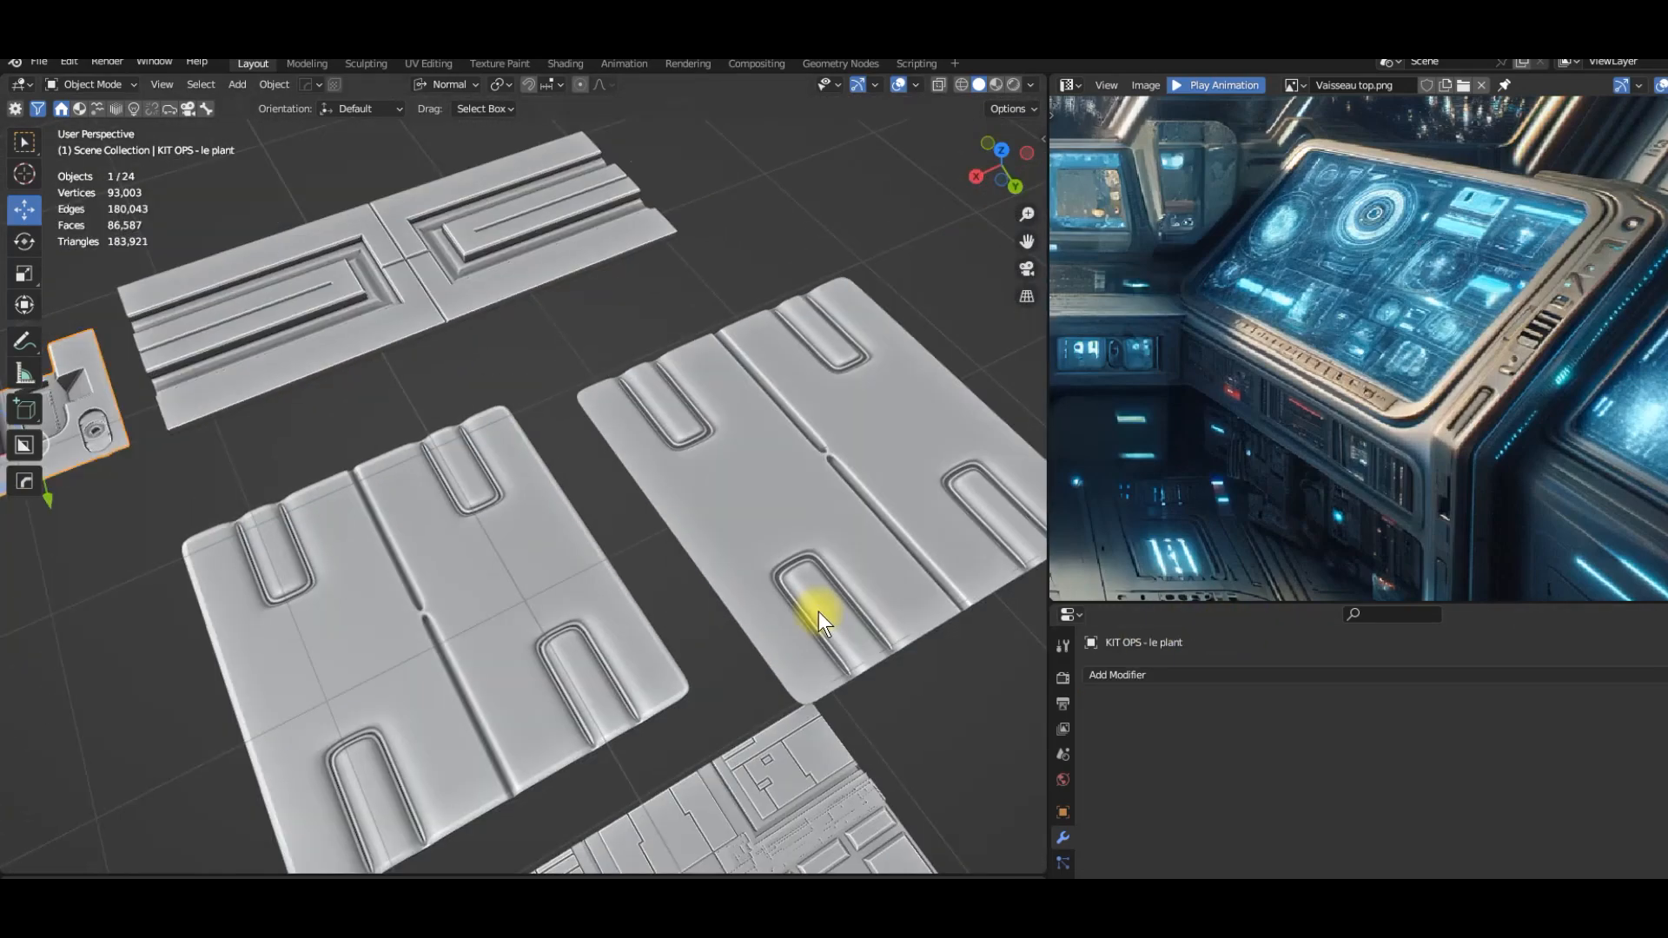
scroll(513, 634, "down", 3)
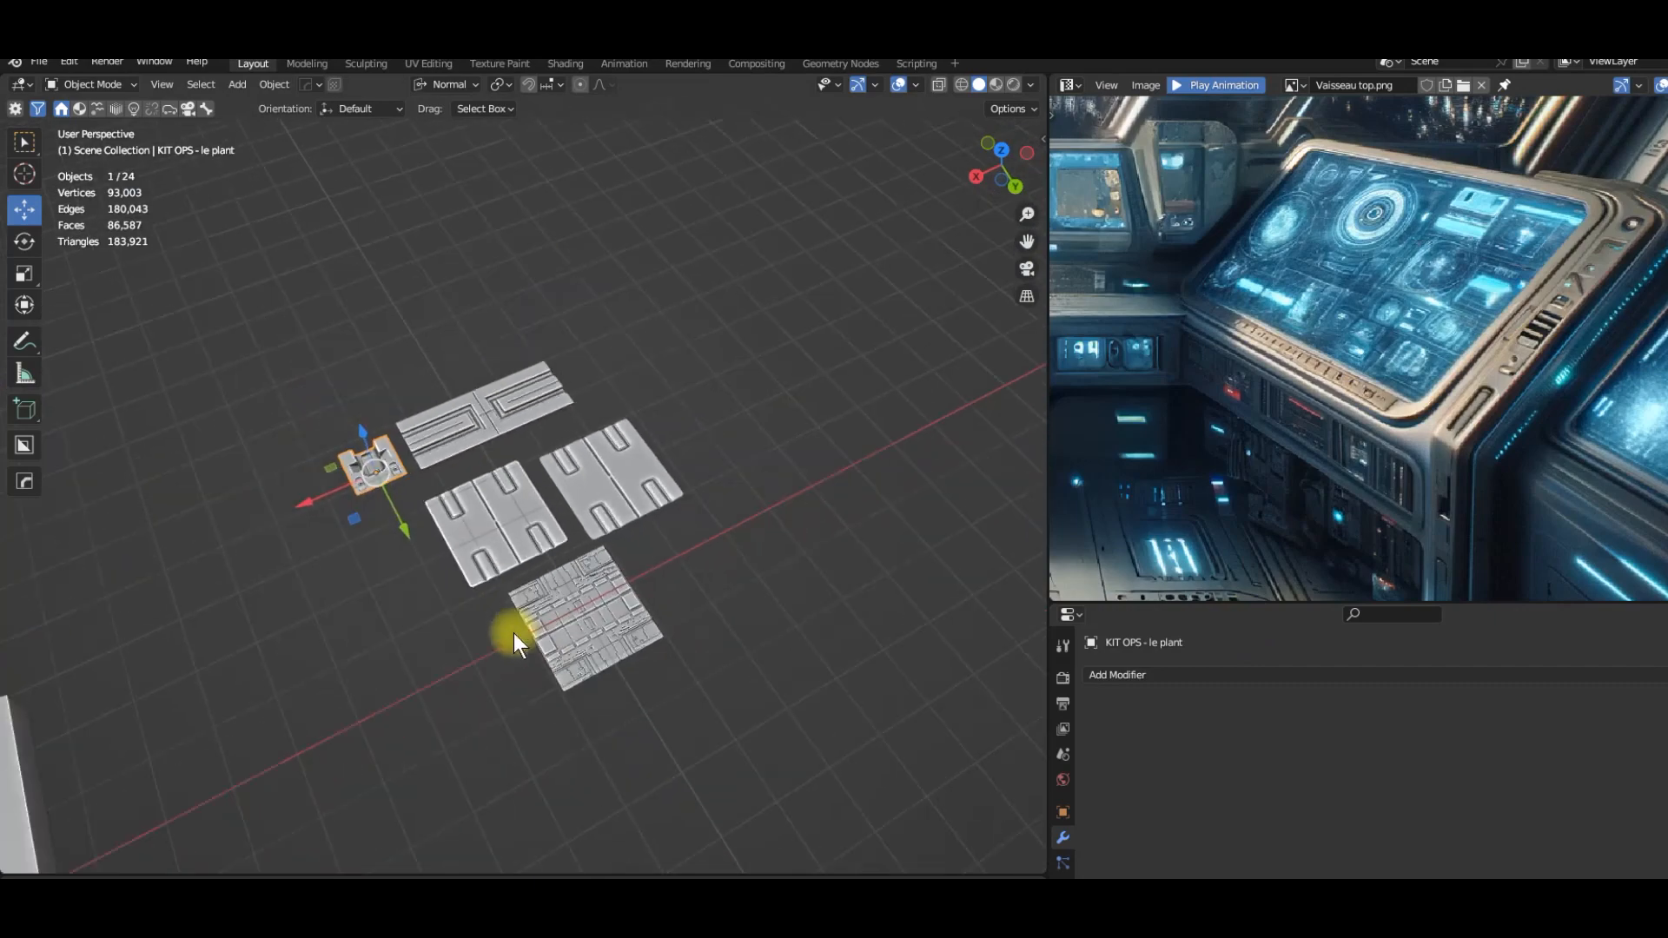
middle_click_drag(1374, 371, 1419, 336)
Step: Inspect the hexagonal sci-fi table's alcove, tabletop devices and front grille from the front and above
scroll(1430, 360, "down", 1)
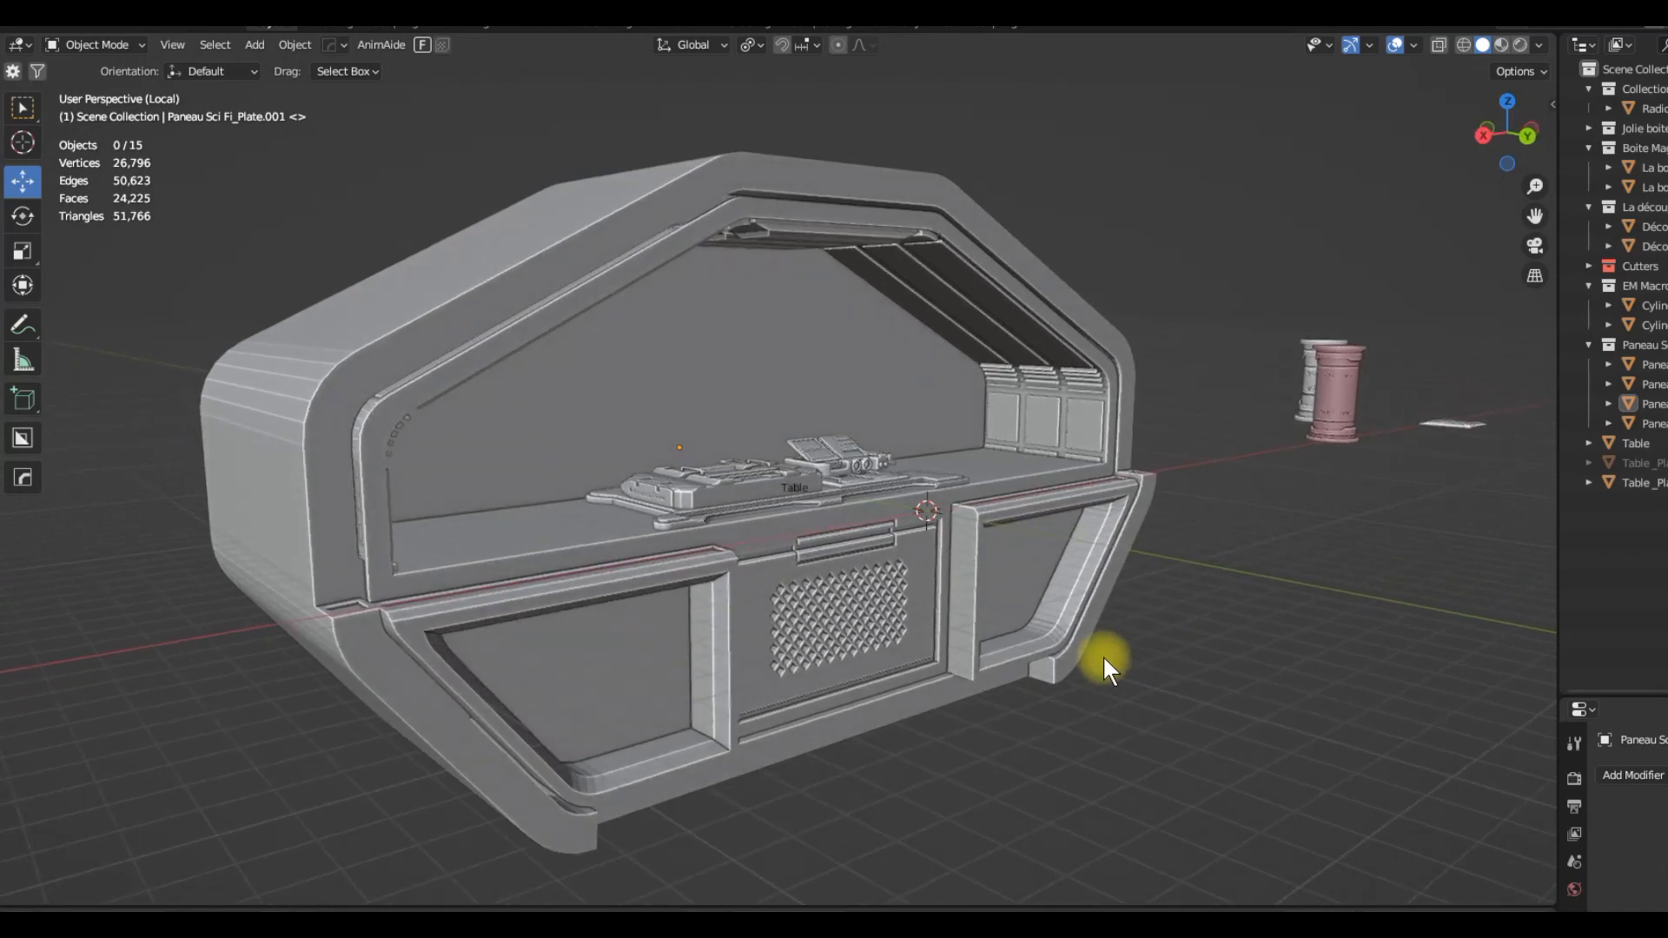
scroll(1104, 656, "up", 2)
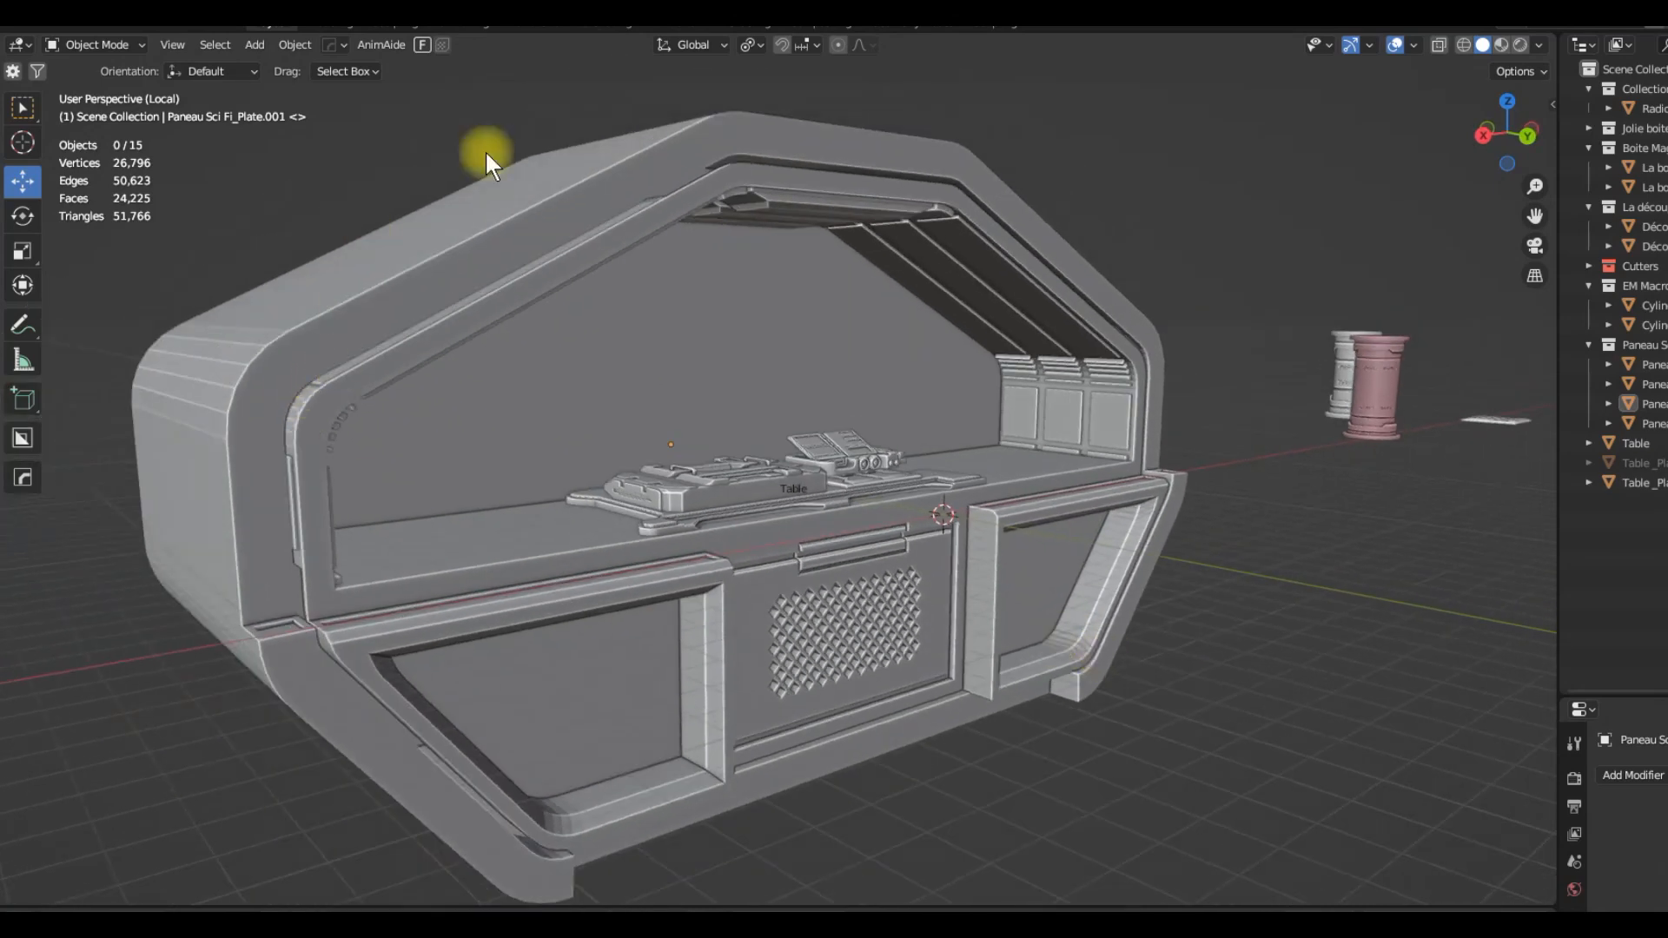
middle_click_drag(927, 614, 891, 669)
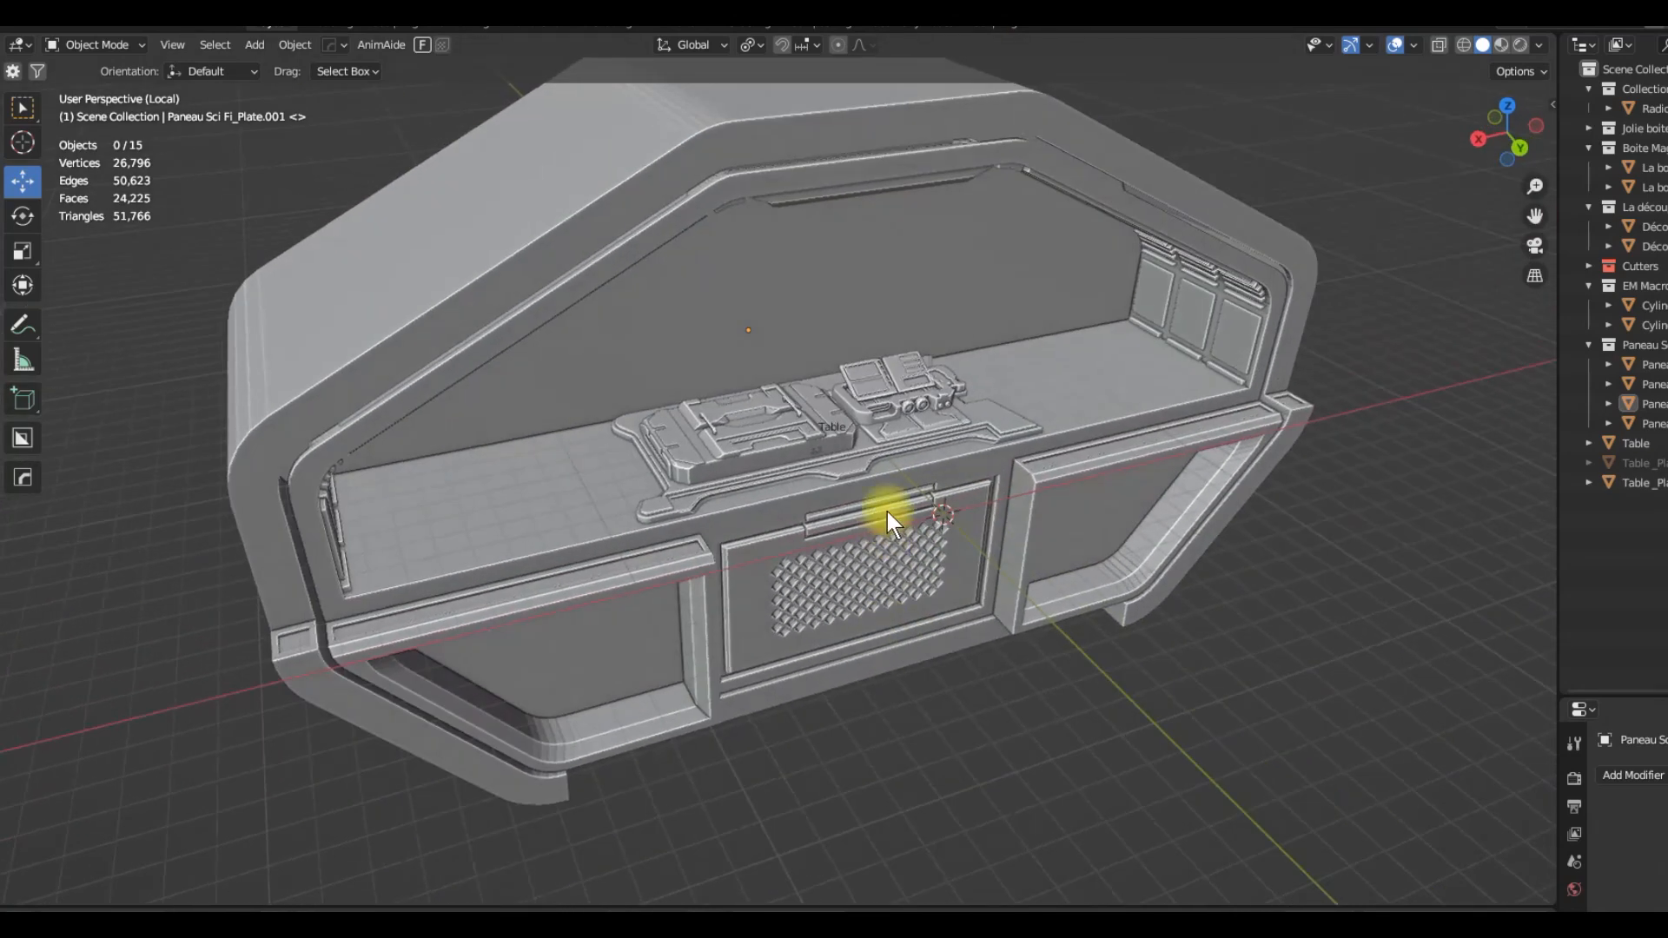
Step: Select the tabletop box JOLIE 1, the Radio and the table's outer shell in turn to inspect each piece
scroll(887, 521, "up", 3)
left_click(855, 413)
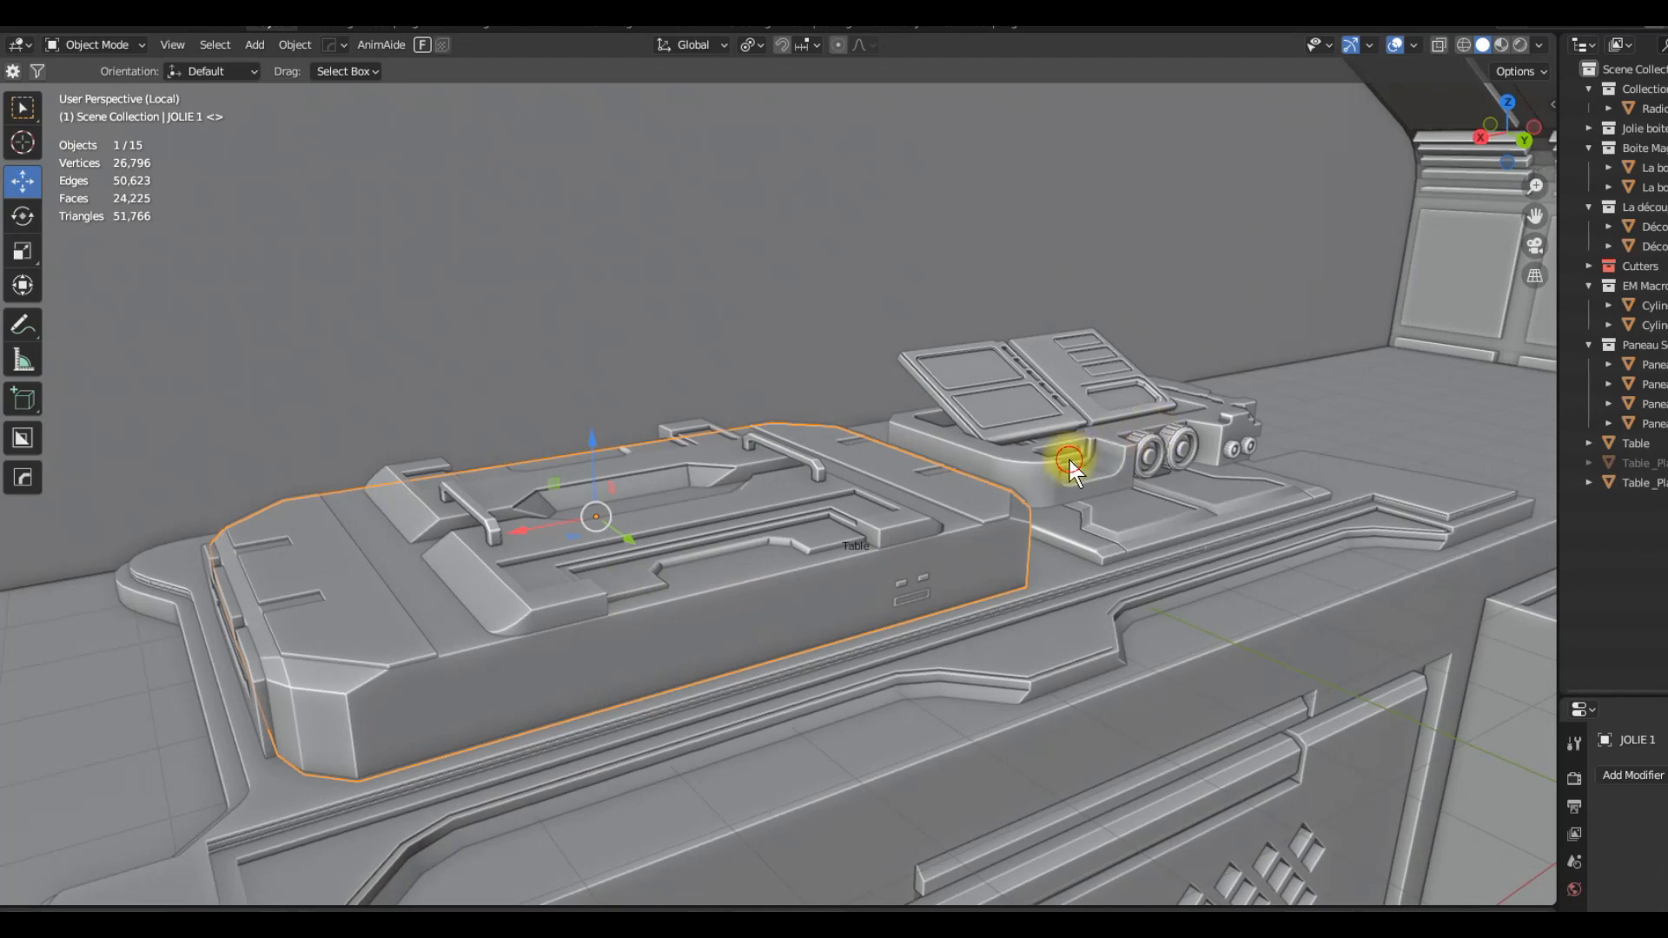
left_click(1070, 470)
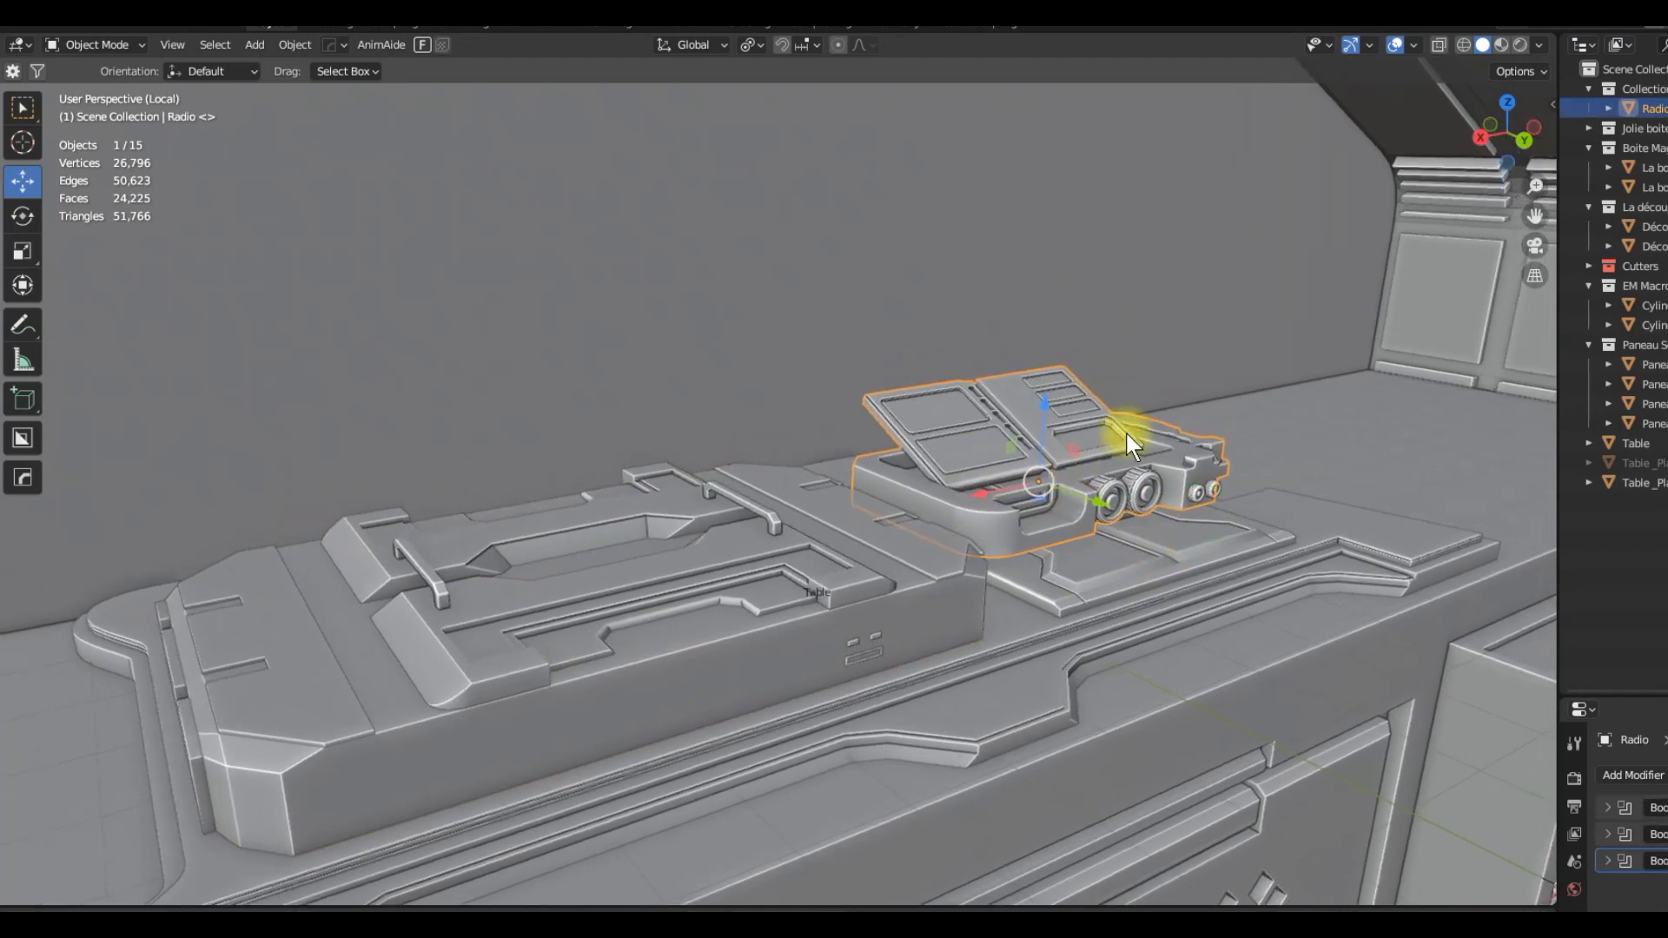
left_click(755, 651)
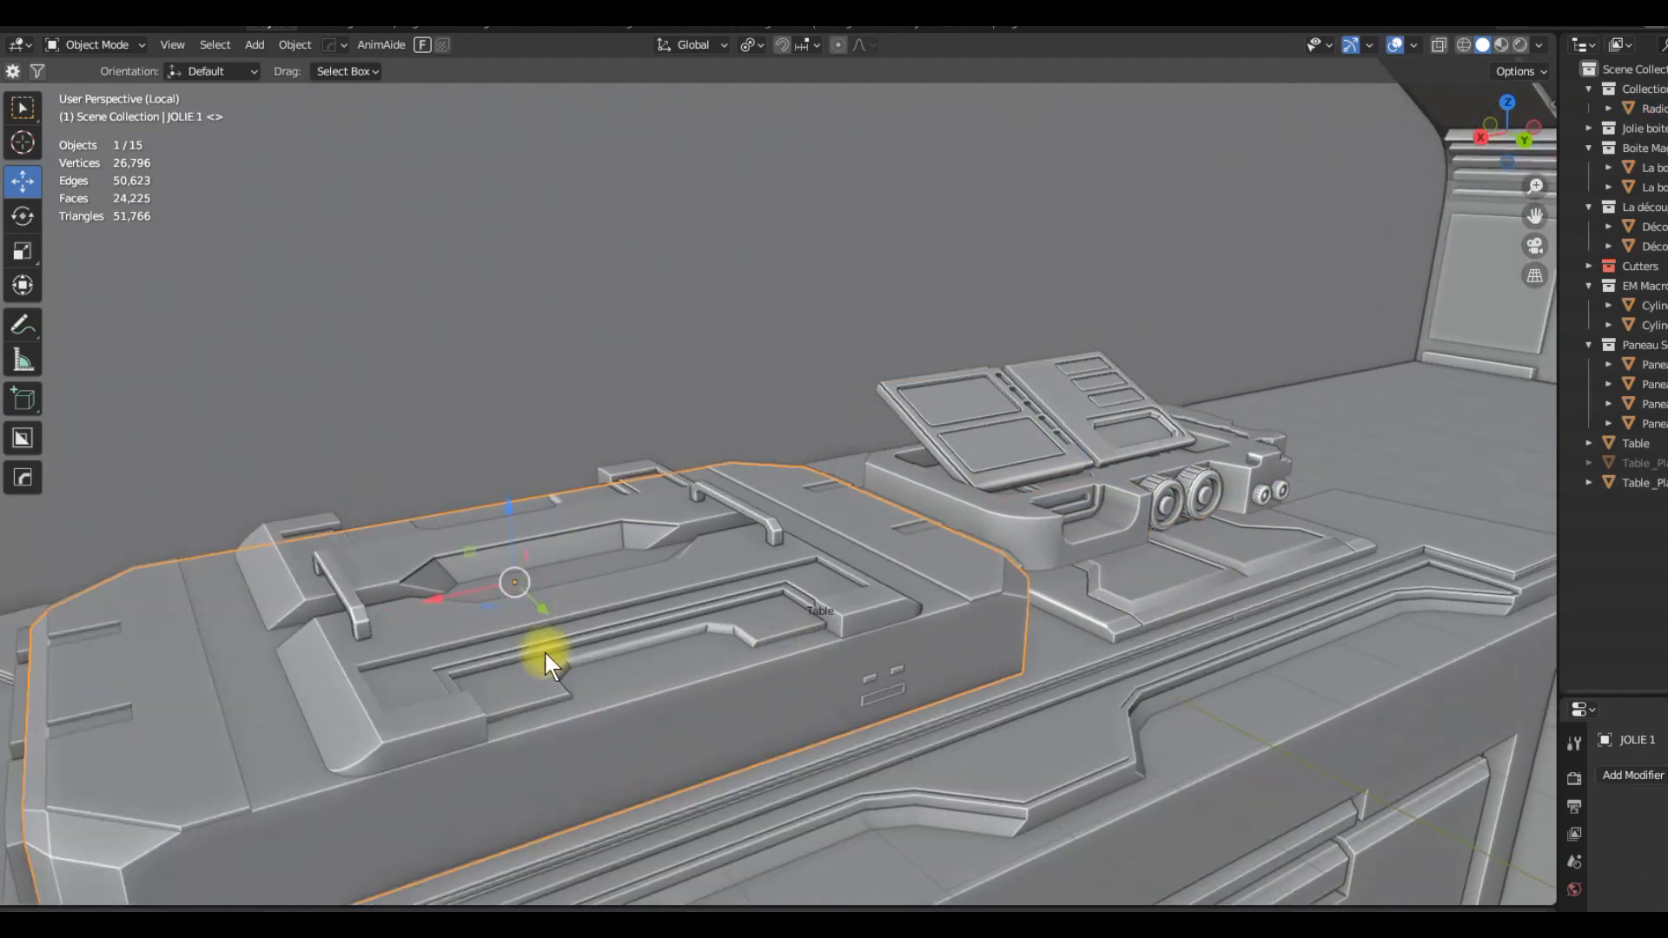
scroll(625, 571, "down", 10)
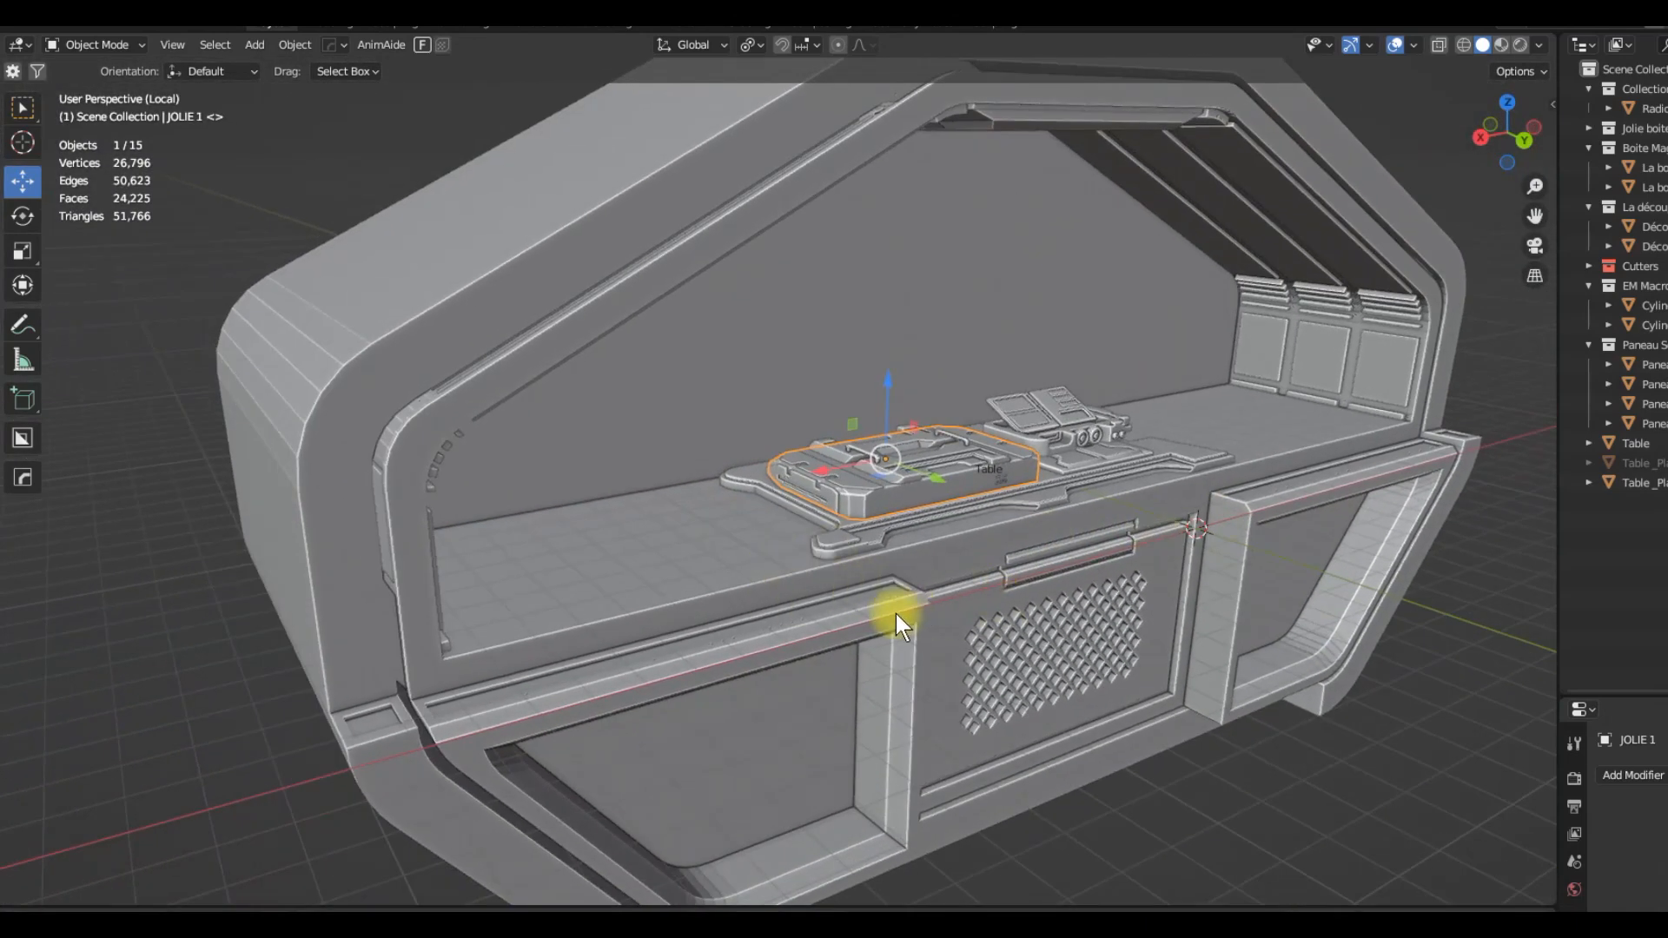
left_click(895, 614)
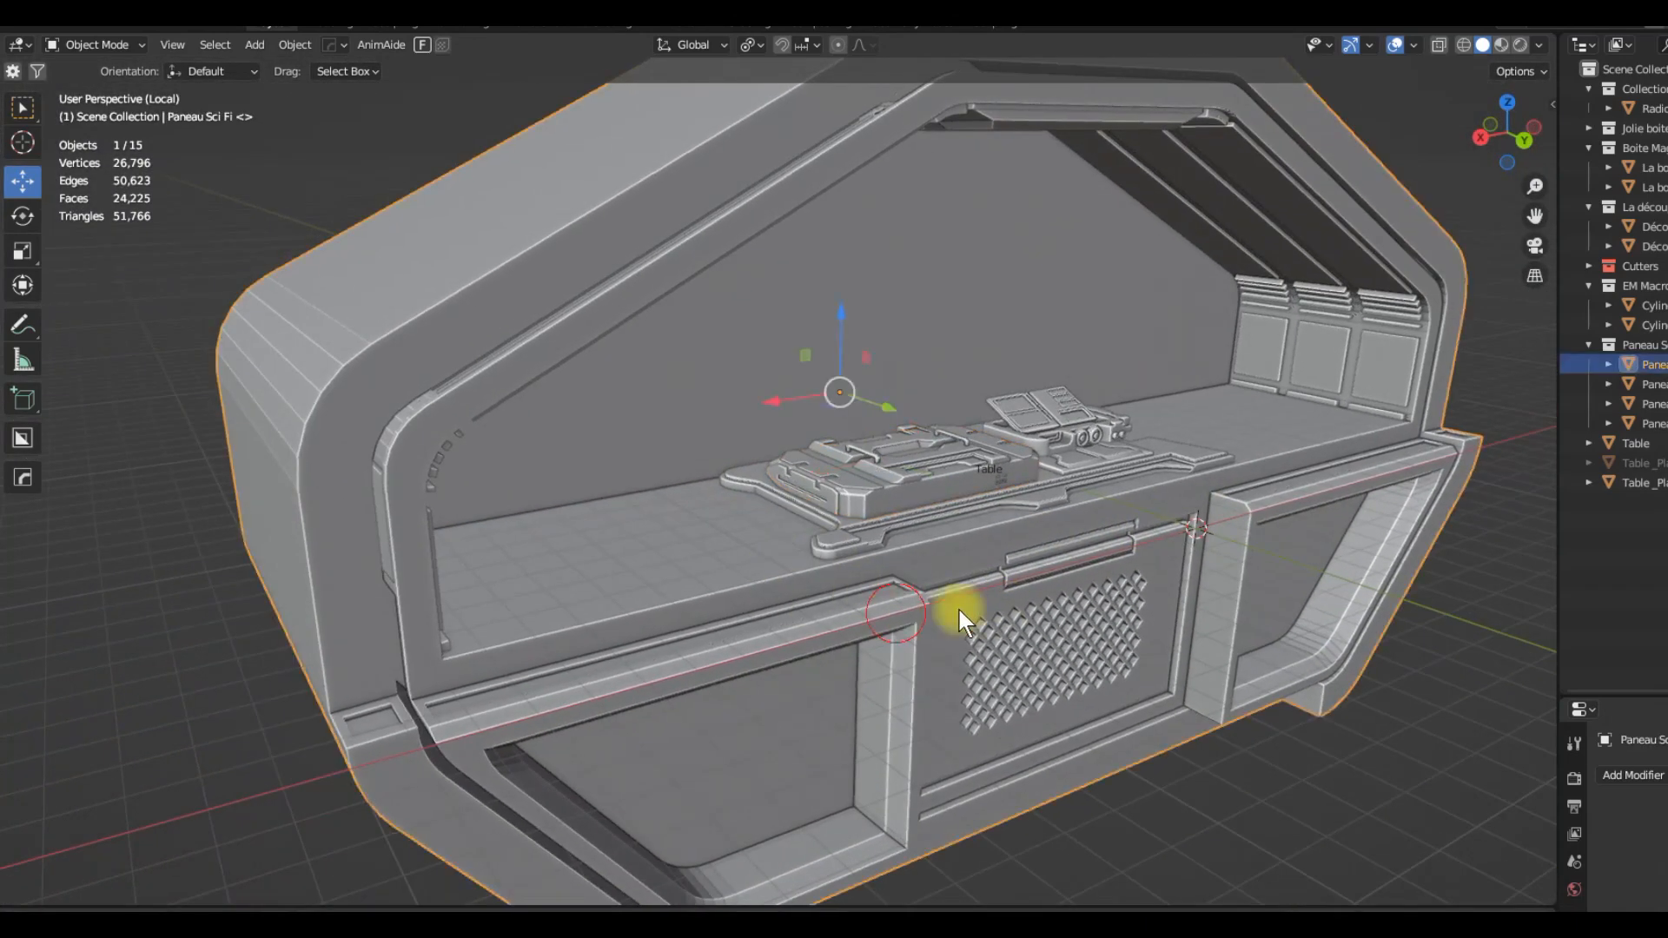
Step: Select the pink cylindrical column beside the table and inspect its grooves and perforated bands up close
middle_click_drag(1220, 561, 898, 651, "shift")
scroll(1132, 578, "down", 2)
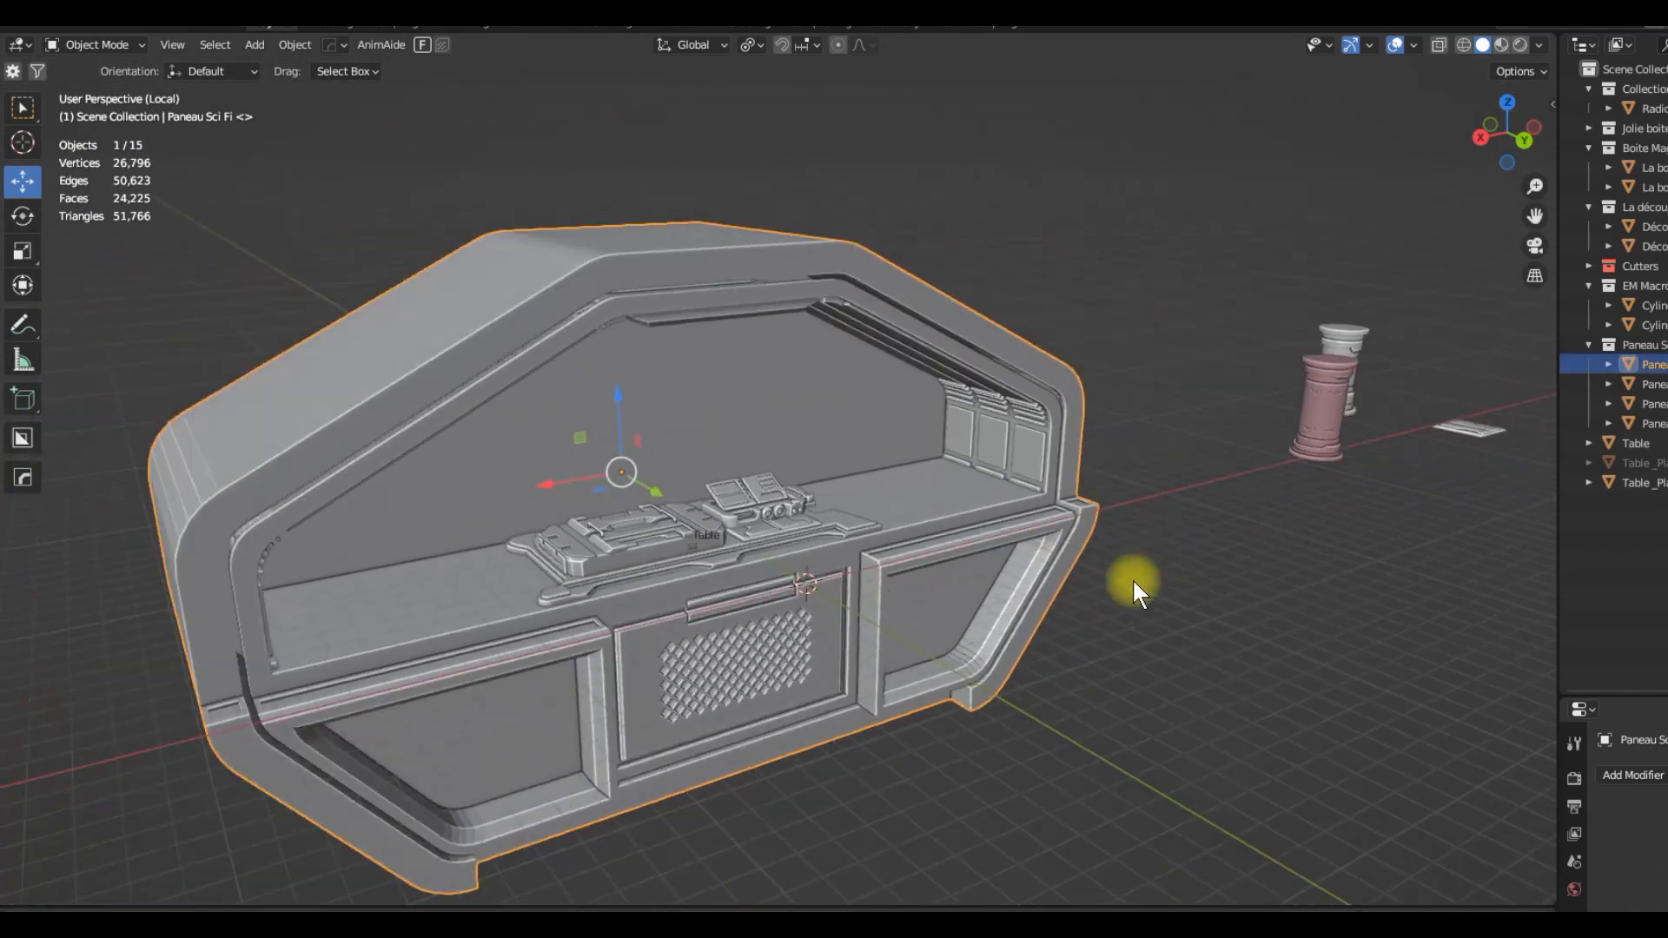
left_click(1323, 387)
key("KP_Decimal")
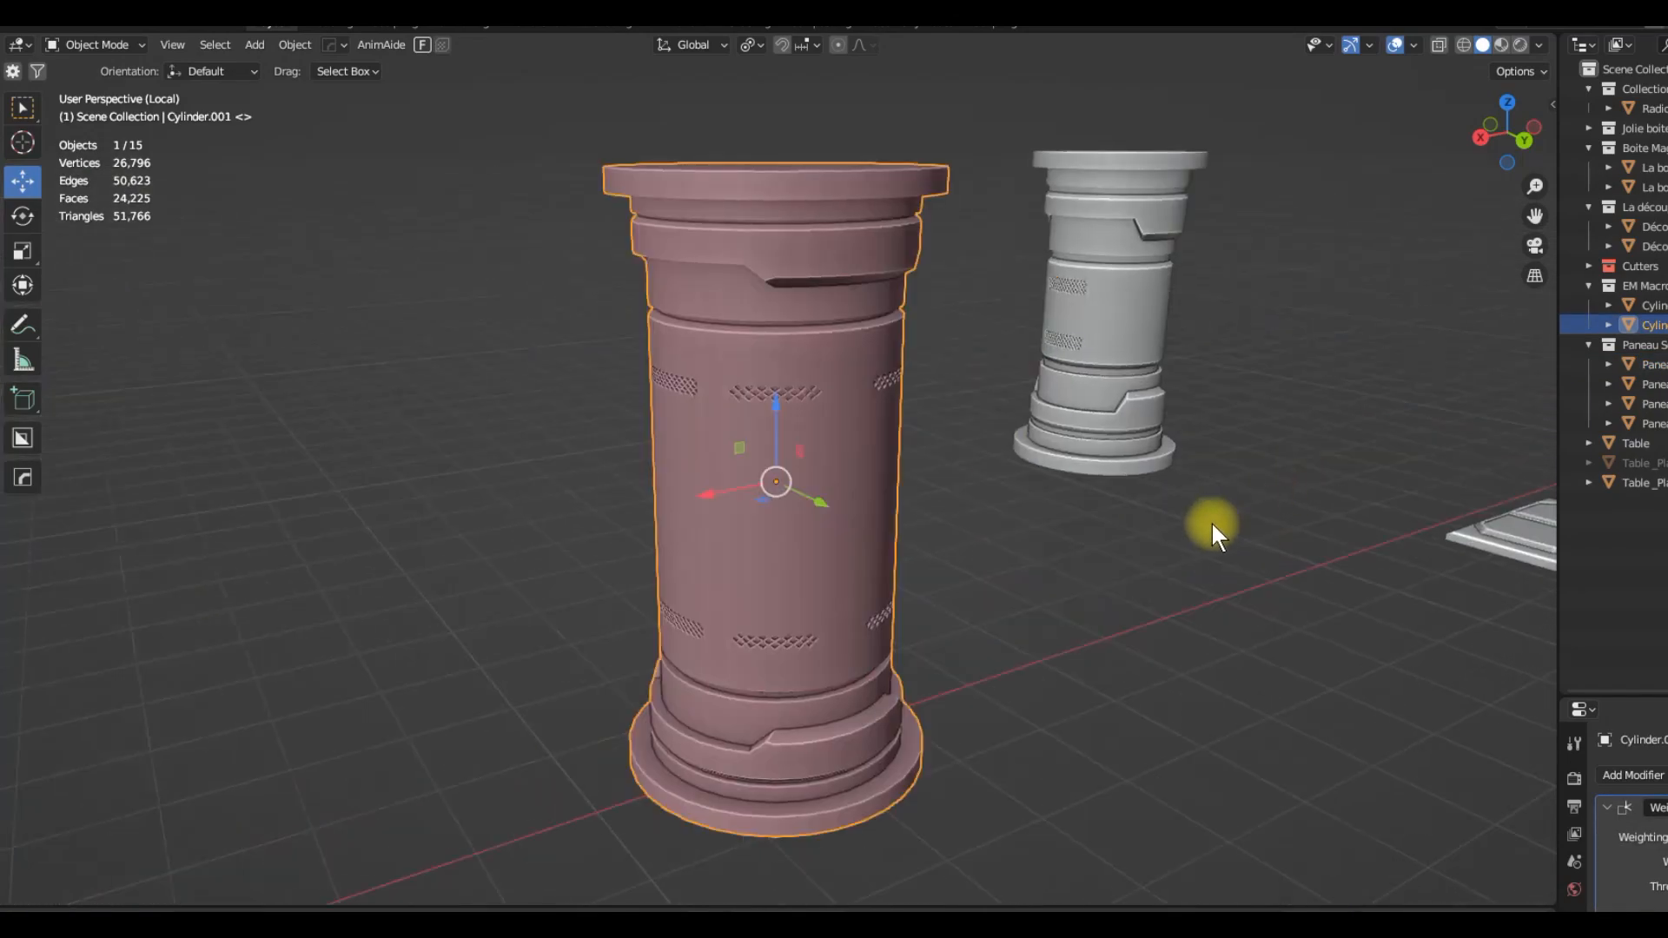
middle_click_drag(1146, 546, 1182, 548)
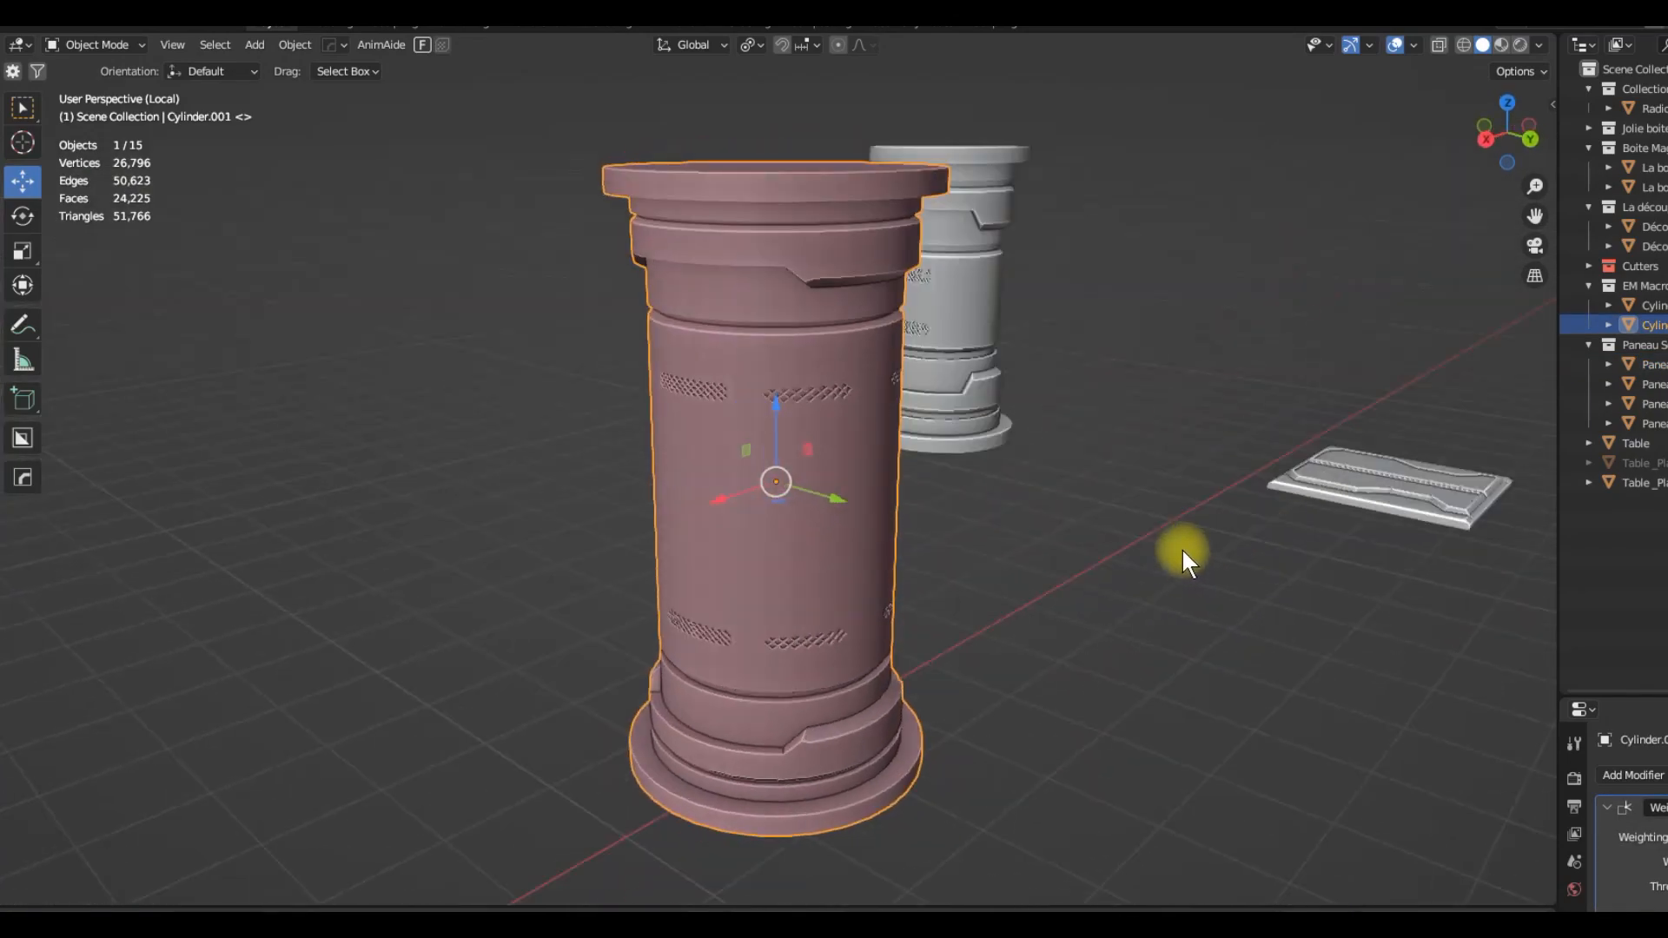
Step: Return to the hexagonal table and examine its shell, alcove, side frames and front grille from several angles and distances
scroll(1183, 548, "down", 4)
scroll(861, 528, "down", 6)
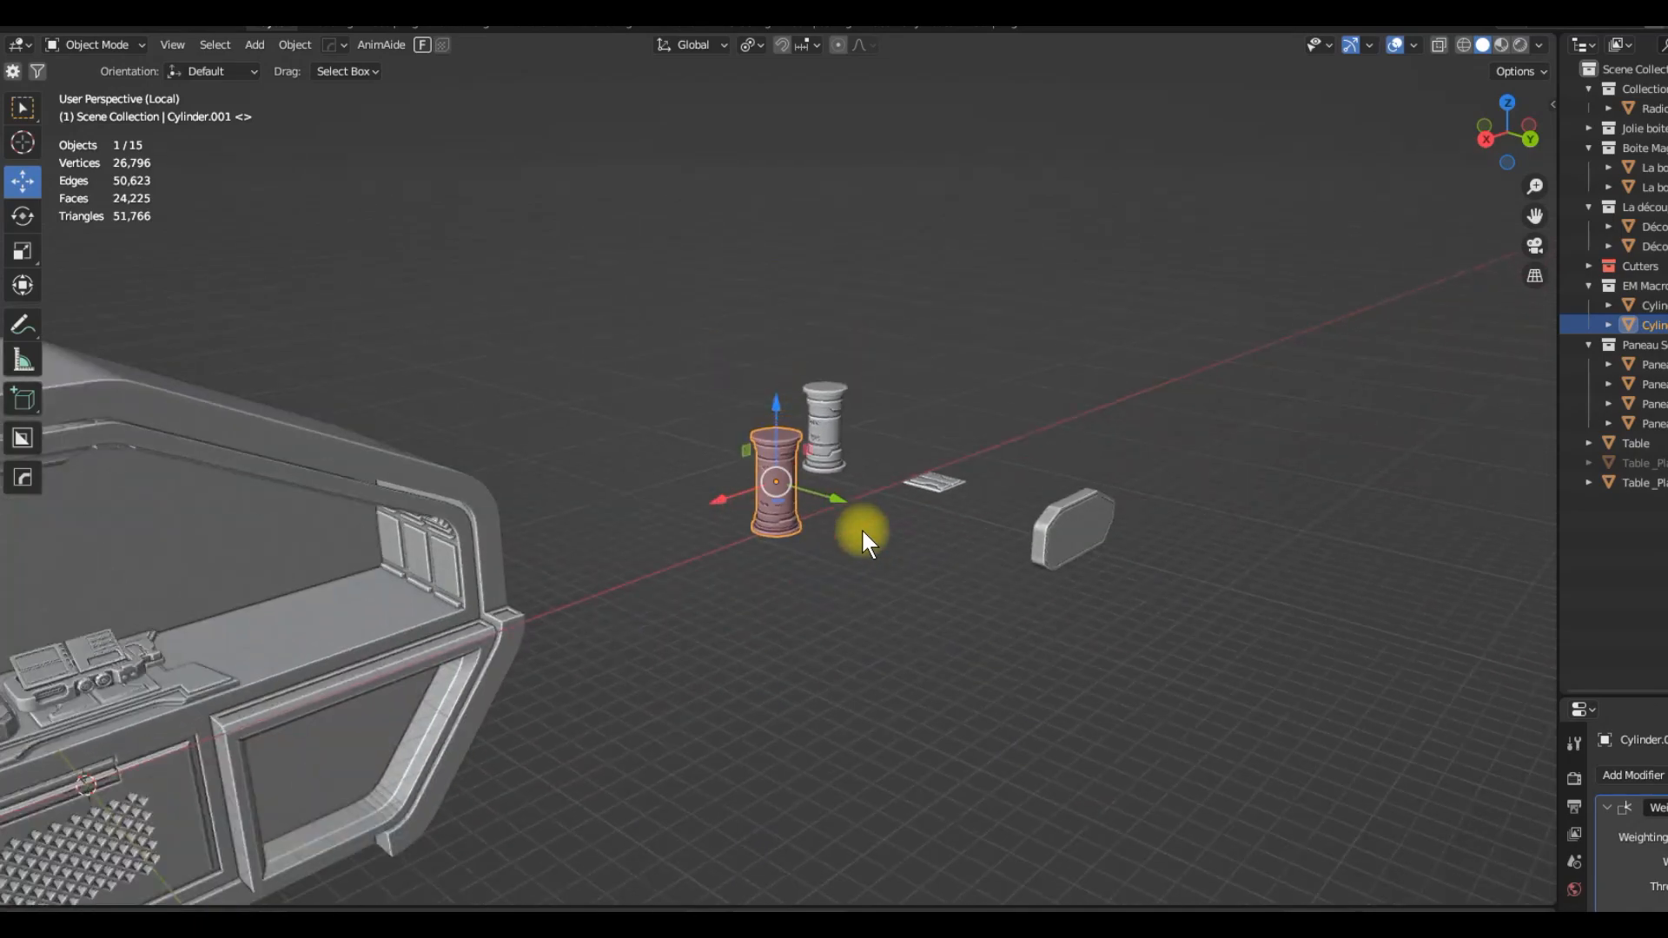
middle_click_drag(604, 548, 1064, 485, "shift")
middle_click_drag(941, 568, 997, 553)
scroll(971, 549, "up", 5)
scroll(997, 553, "down", 2)
scroll(998, 553, "up", 3)
scroll(1188, 572, "down", 5)
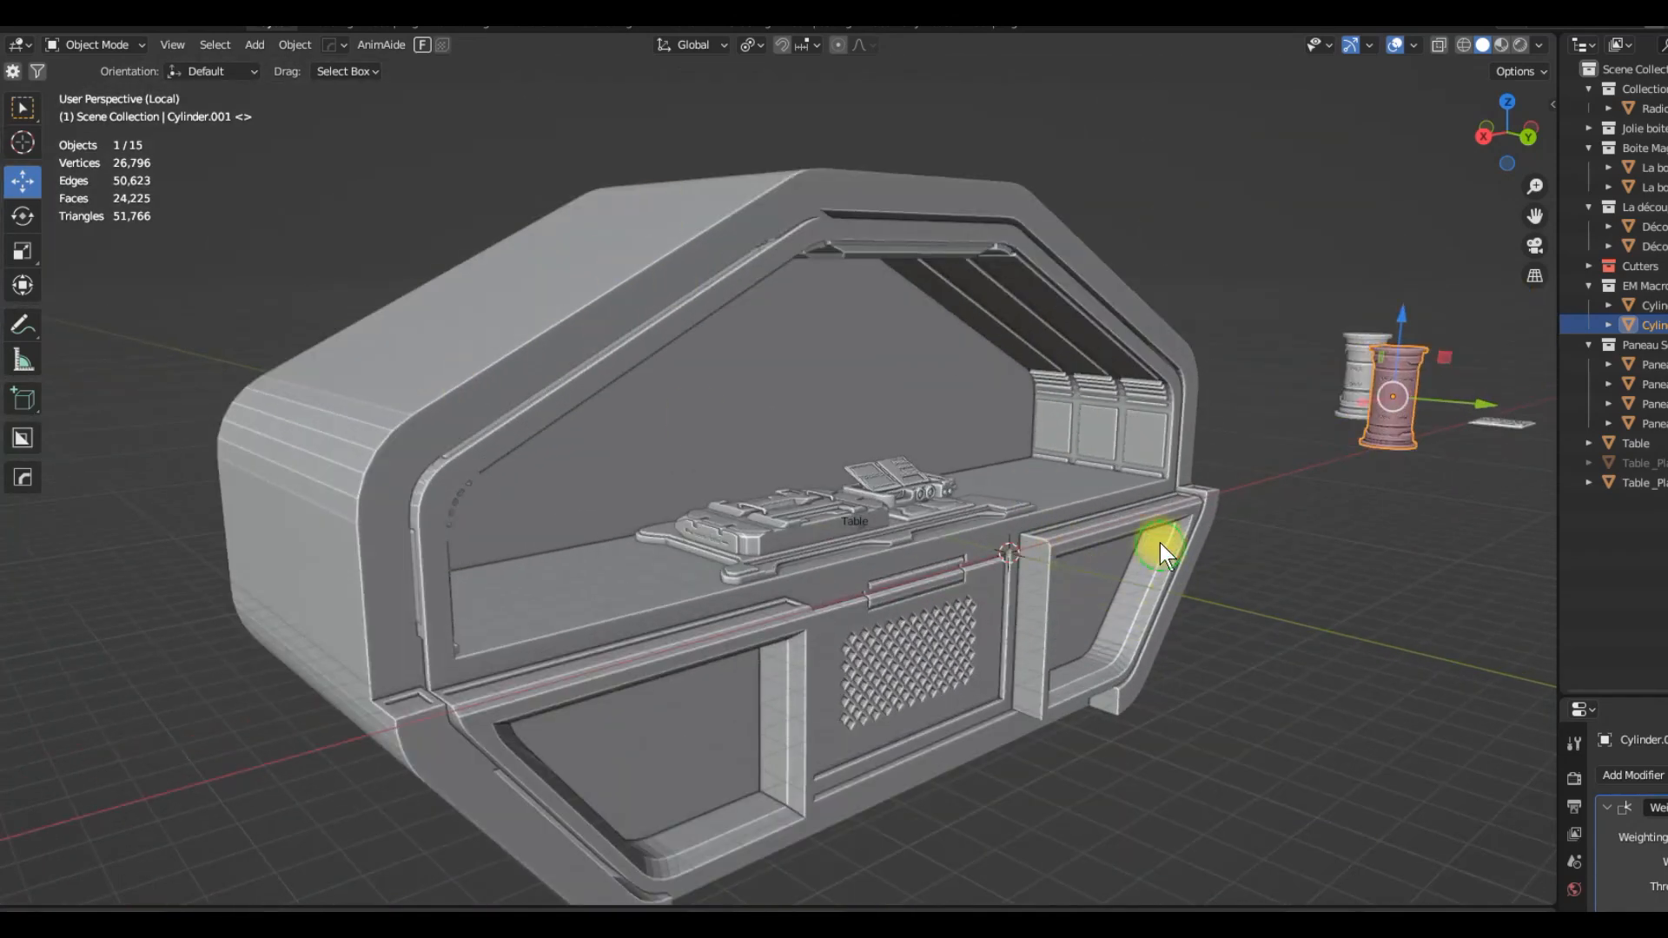
middle_click_drag(1160, 546, 1165, 520)
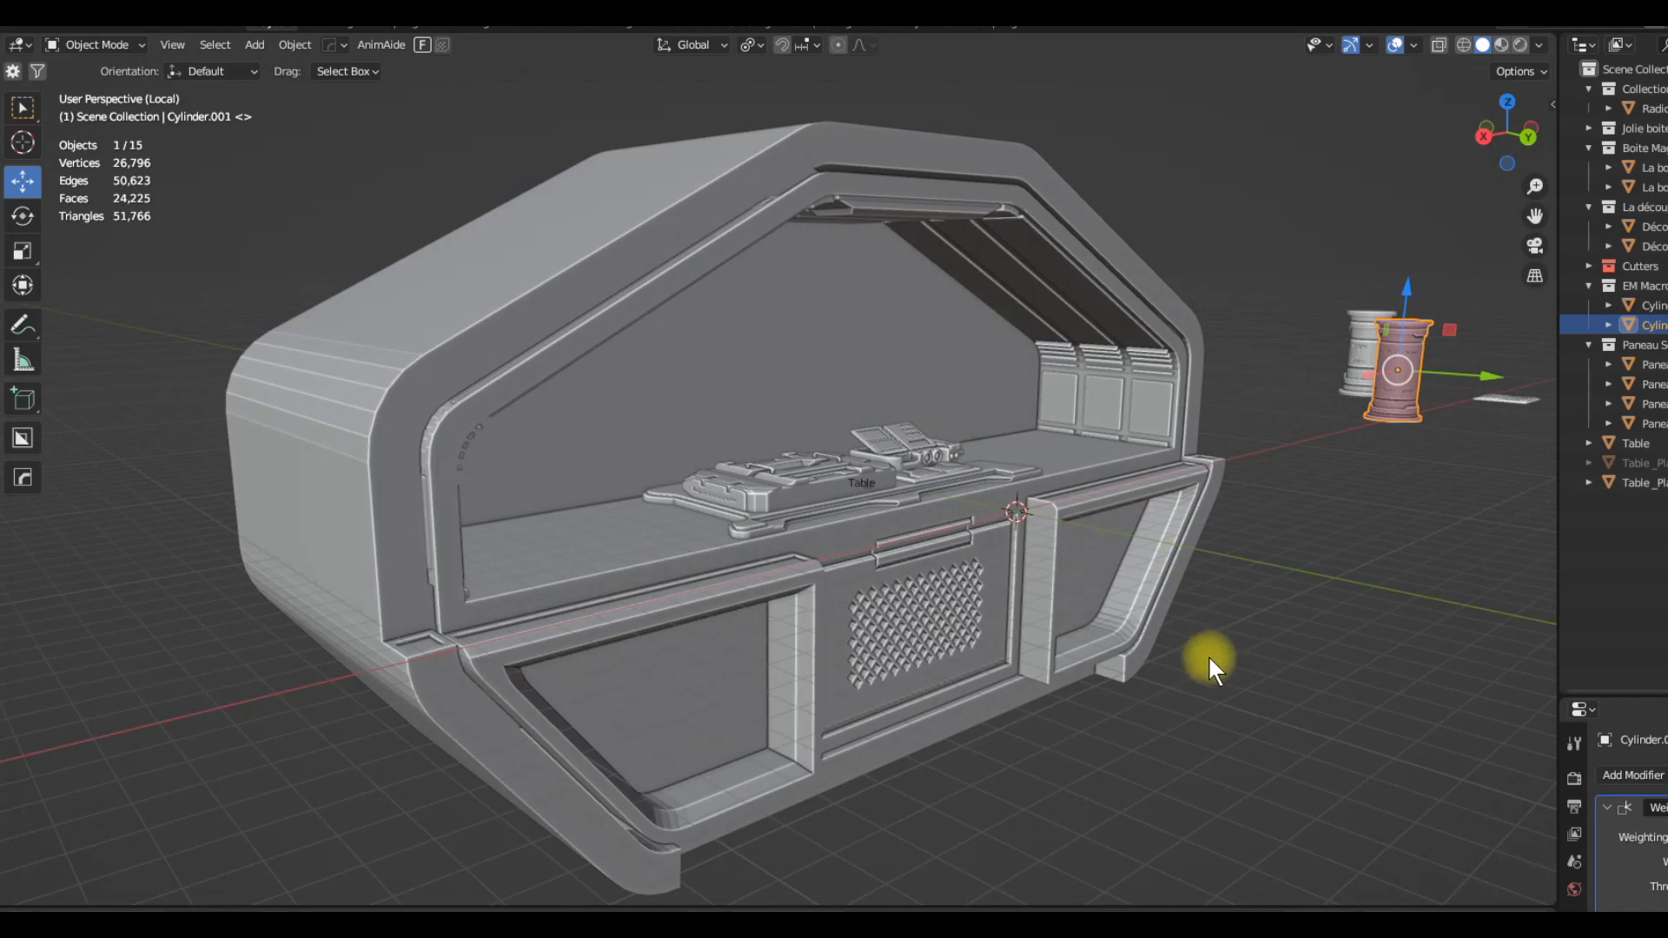
middle_click_drag(1196, 634, 1161, 632)
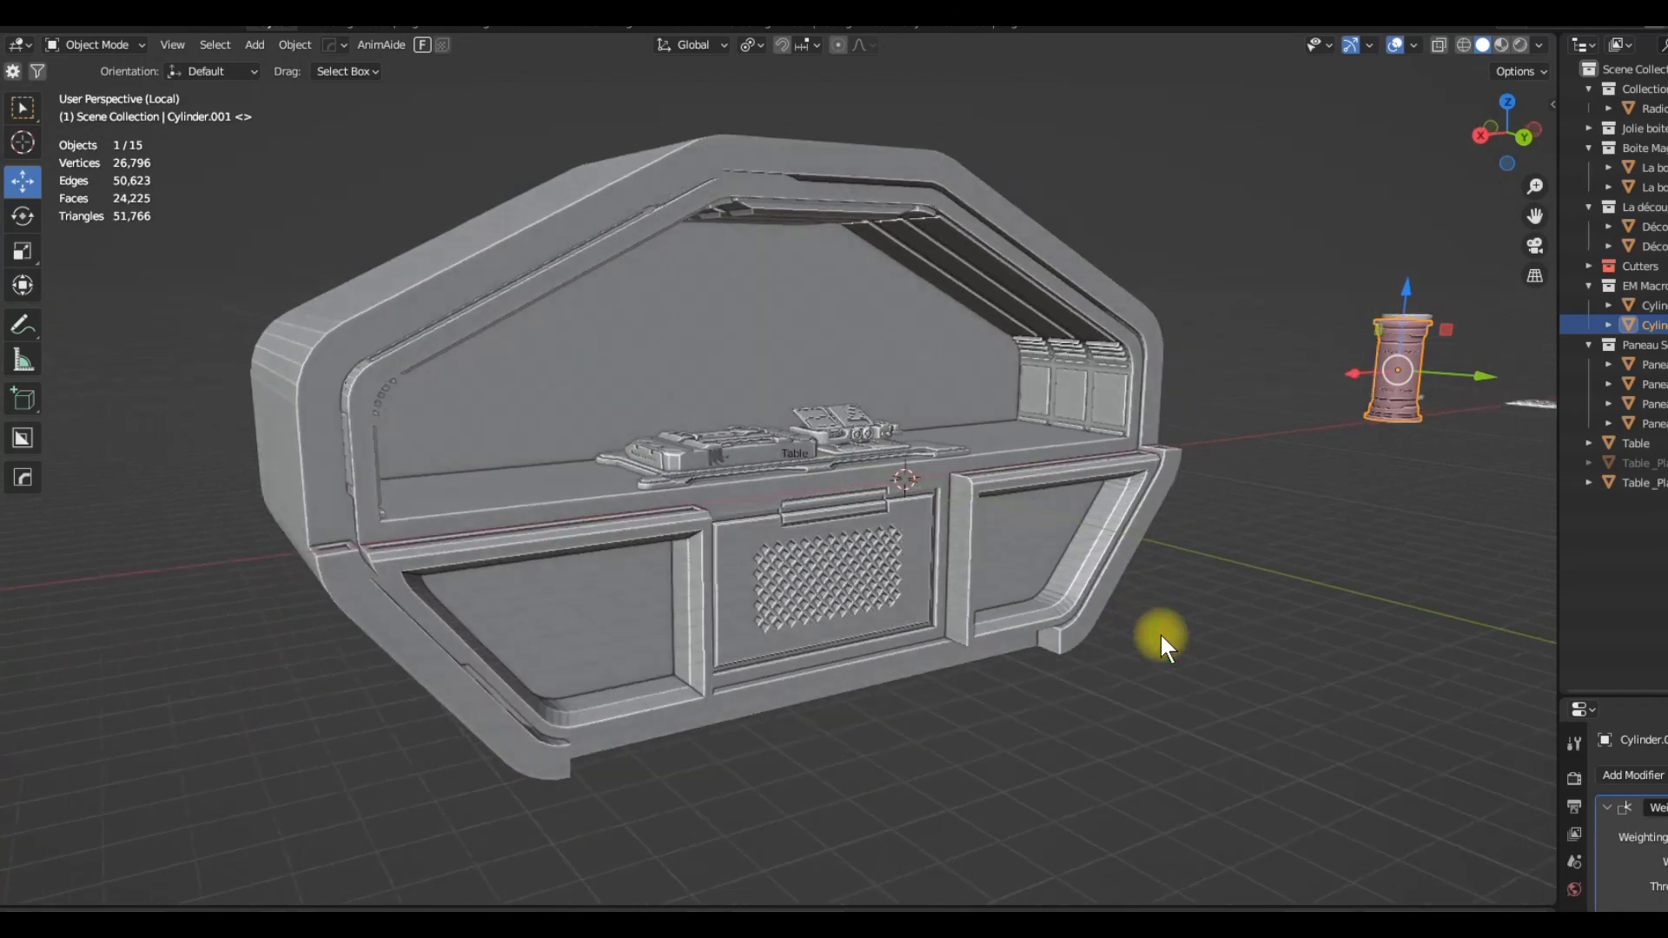
middle_click_drag(1158, 571, 1257, 664, "shift")
scroll(1210, 637, "up", 2)
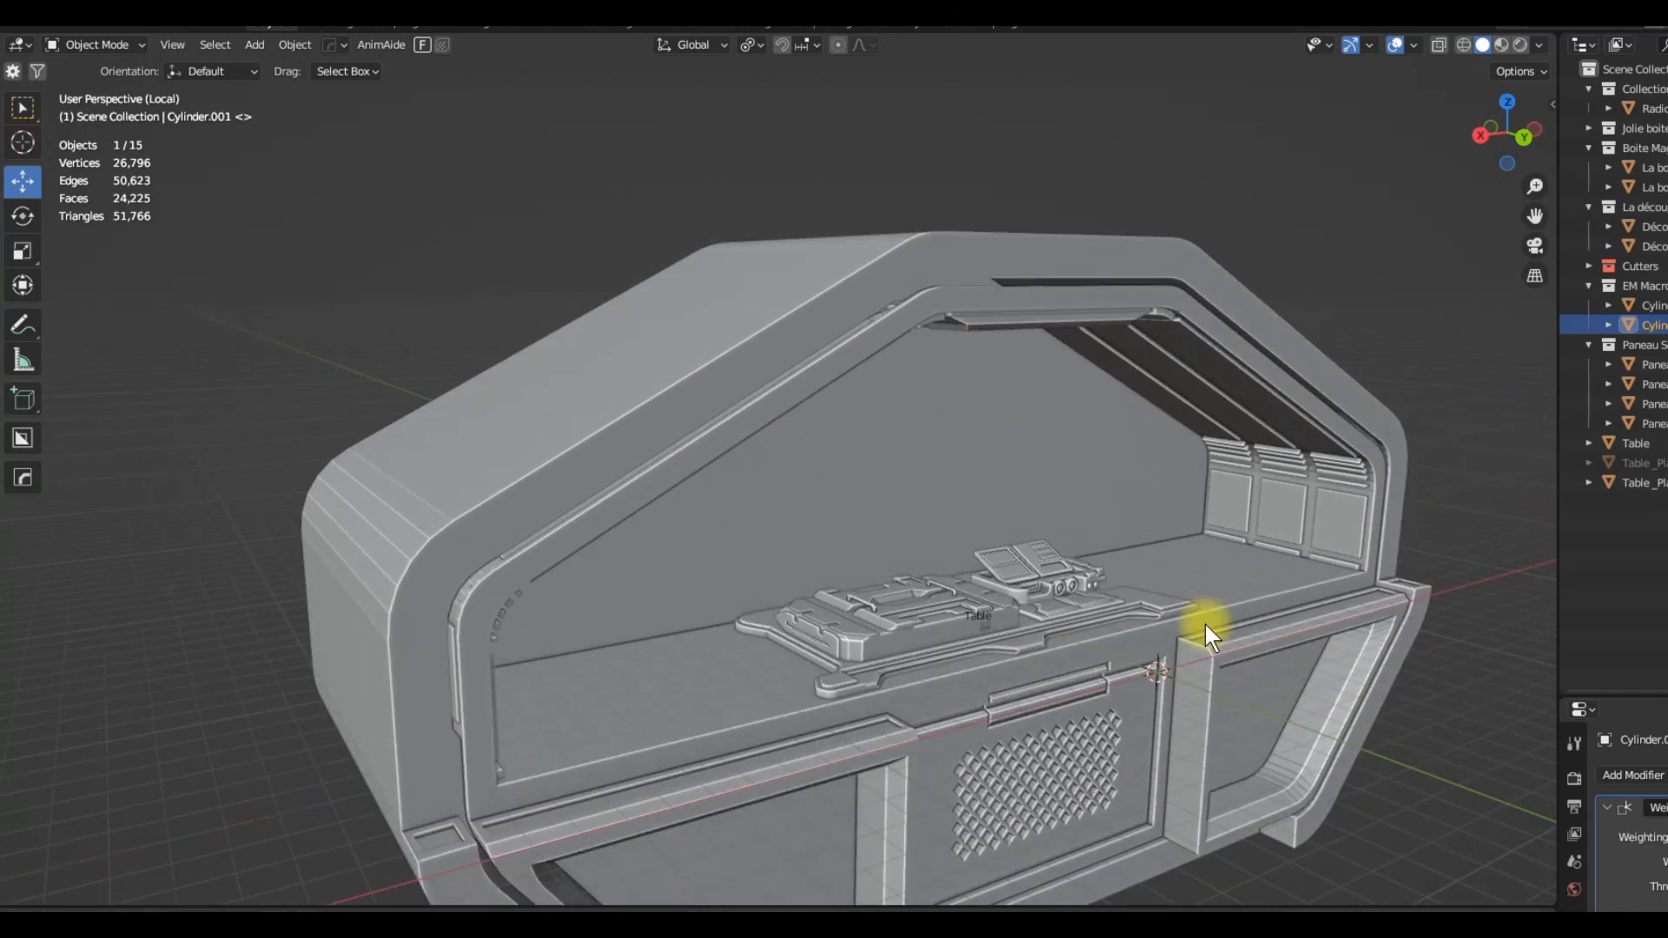
middle_click_drag(1294, 672, 1057, 577, "shift")
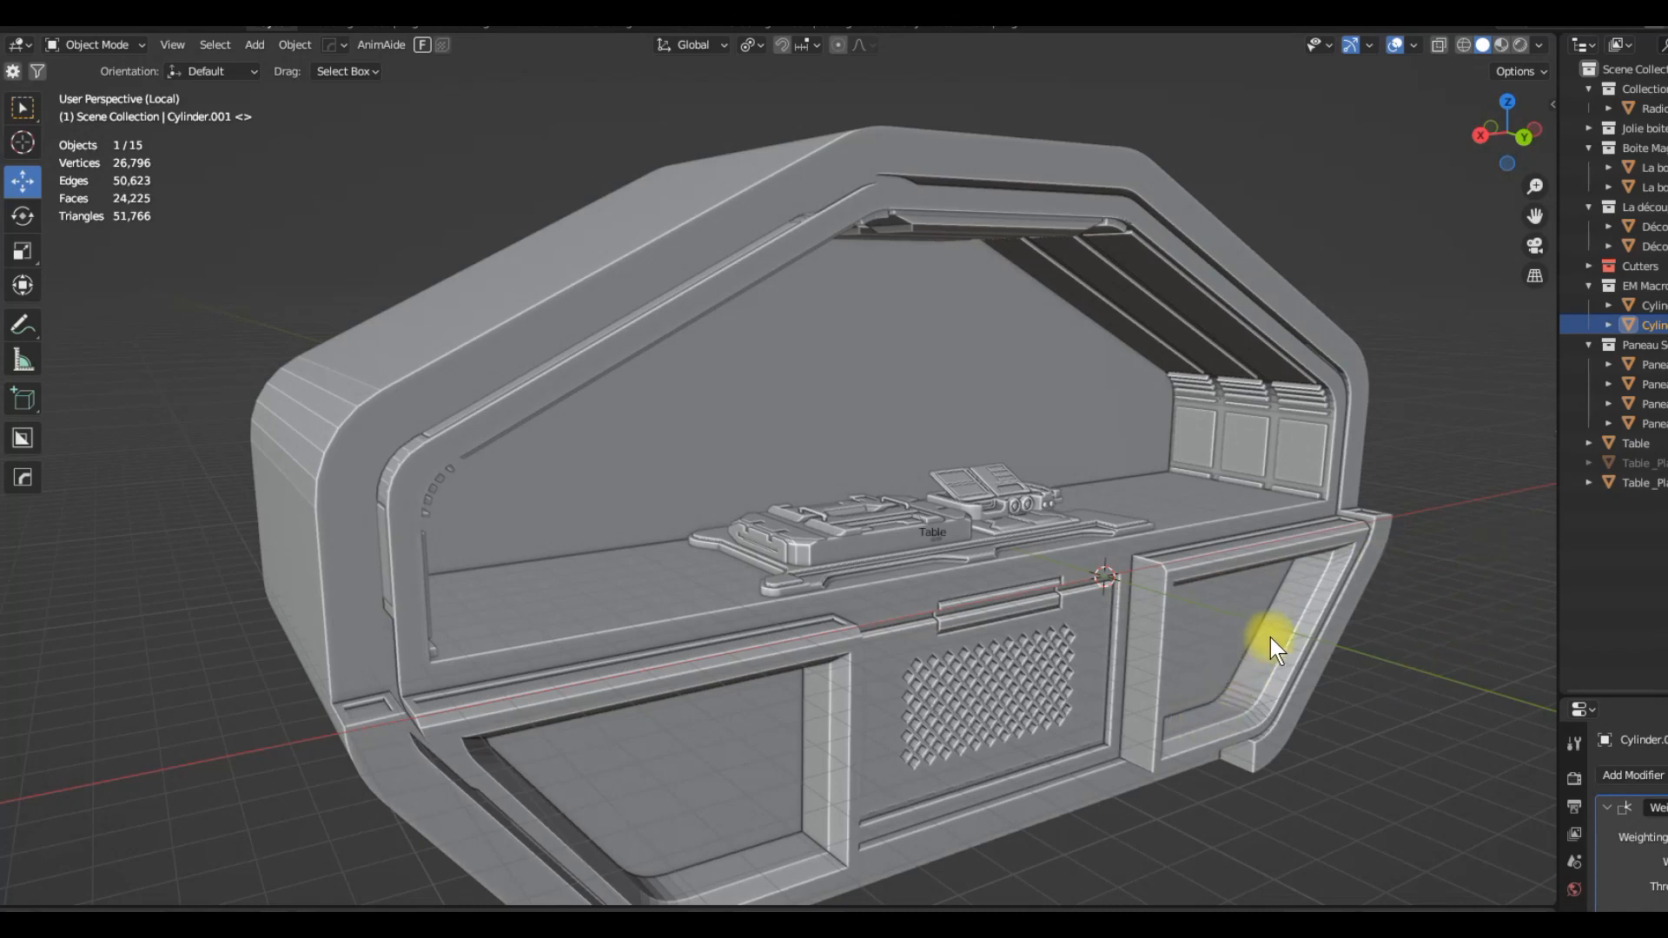
mouse_move(1291, 627)
middle_mouse_down()
mouse_move(1235, 630)
mouse_move(1299, 631)
middle_mouse_up()
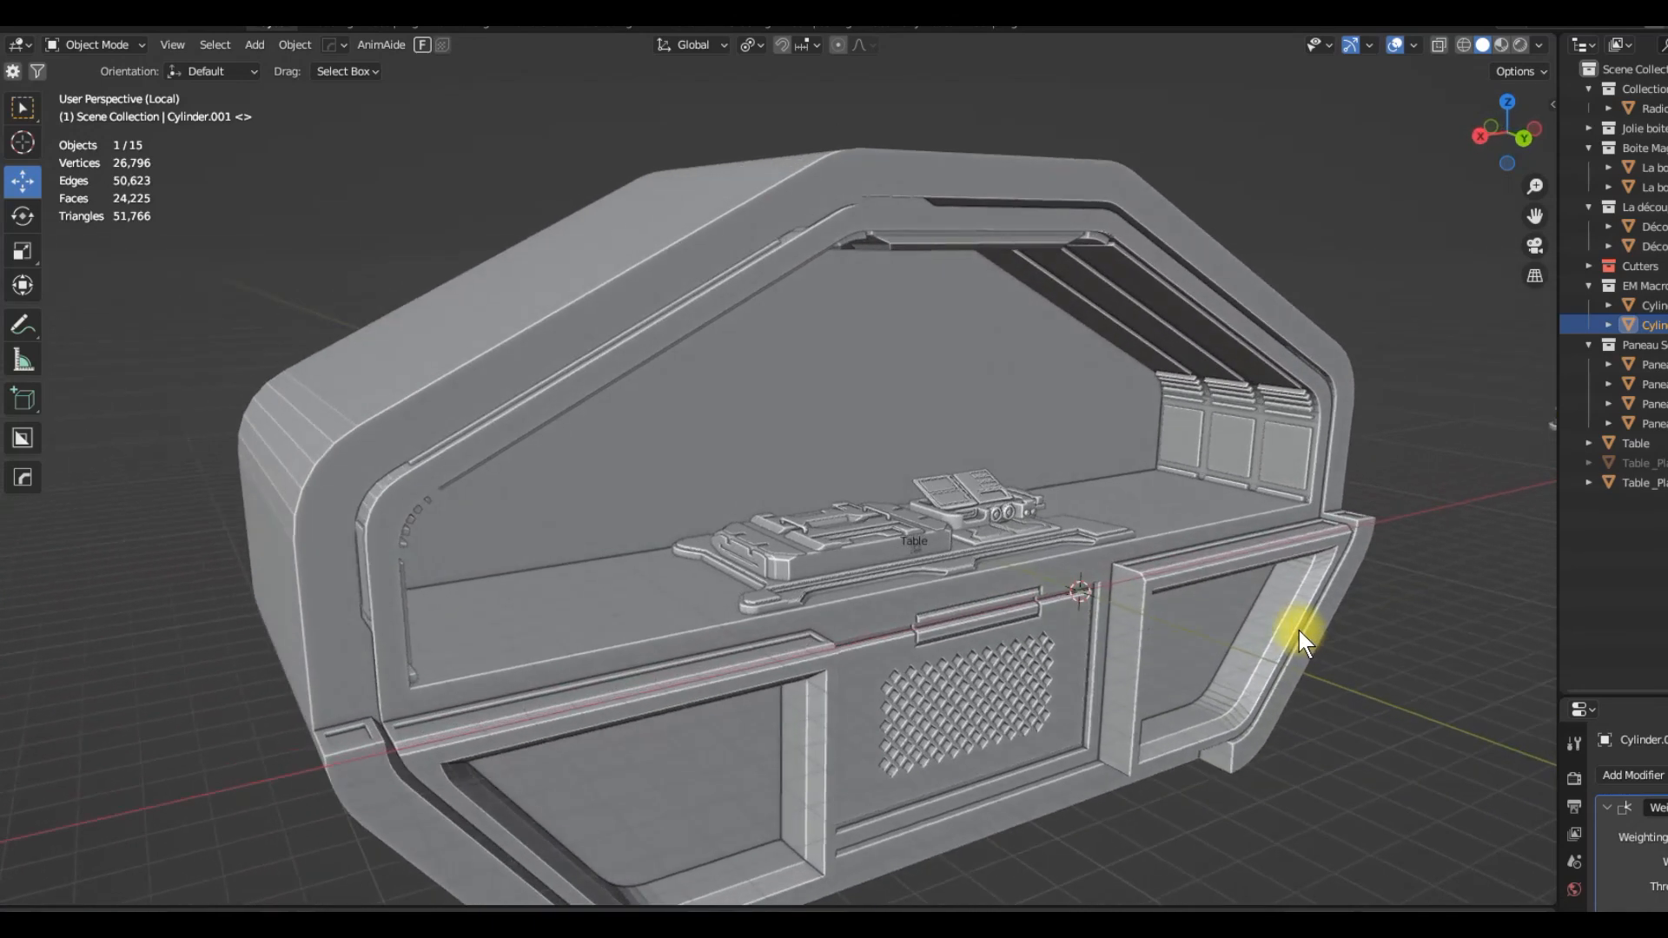